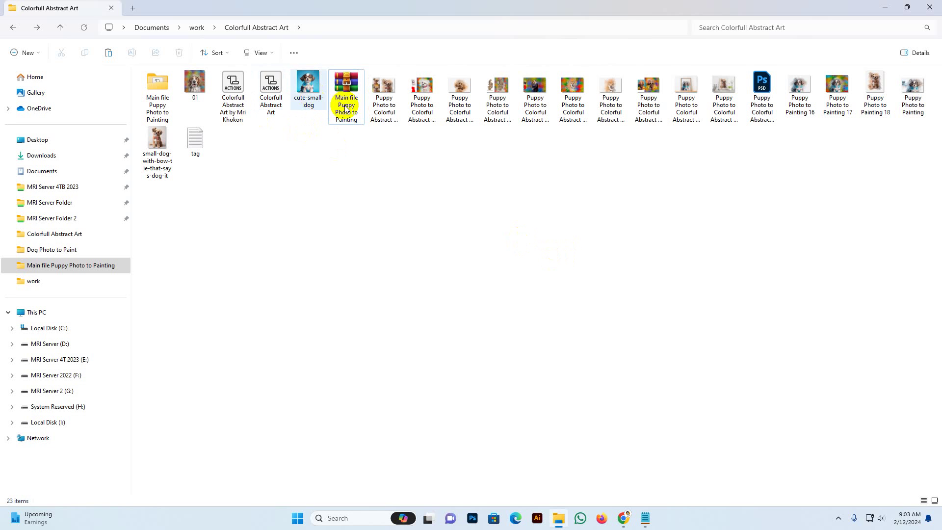
Open 'Puppy Photo to Colorful Abstract Painting 06.jpg' from File Explorer for viewing.
{"action": "double_click", "coordinate": [385, 101]}
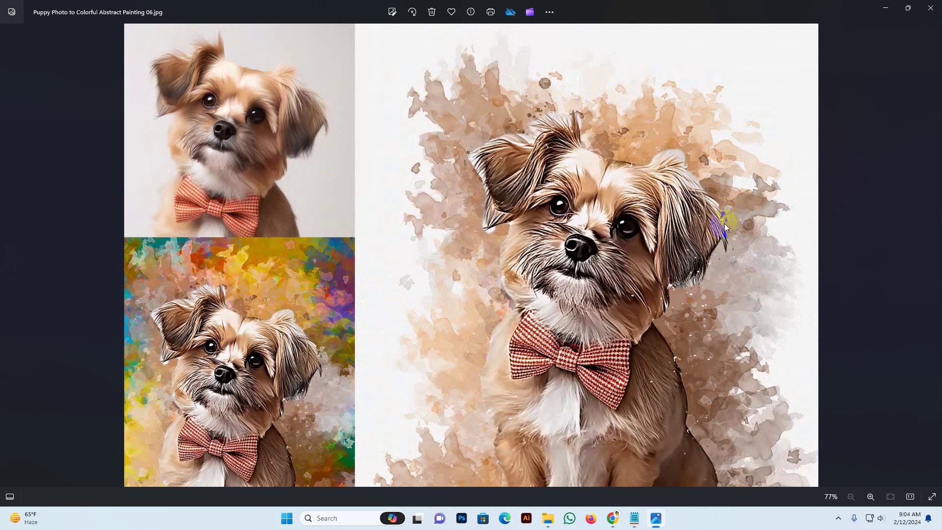
Page through the kittens, couple, colourful dog and watercolor dog painting previews.
{"action": "key", "text": "Right"}
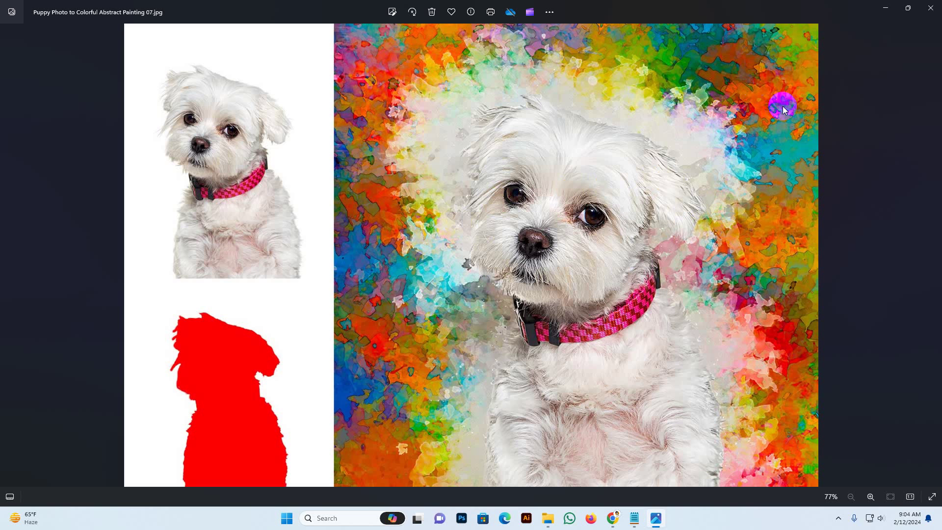
{"action": "key", "text": "Right"}
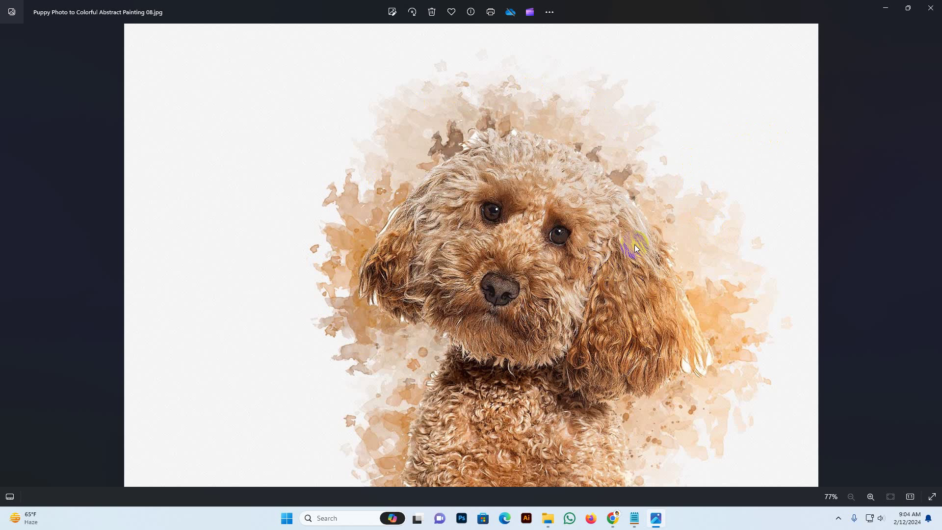
{"action": "key", "text": "Right"}
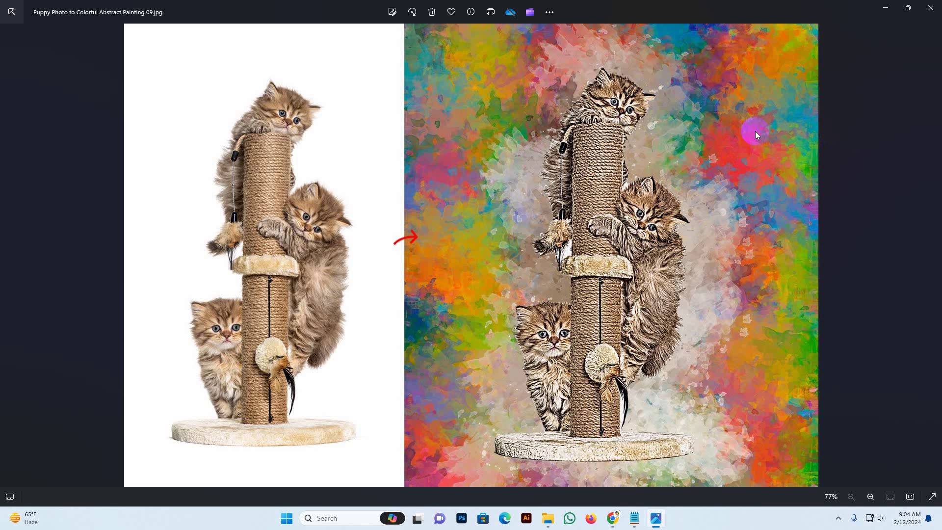
{"action": "key", "text": "Right"}
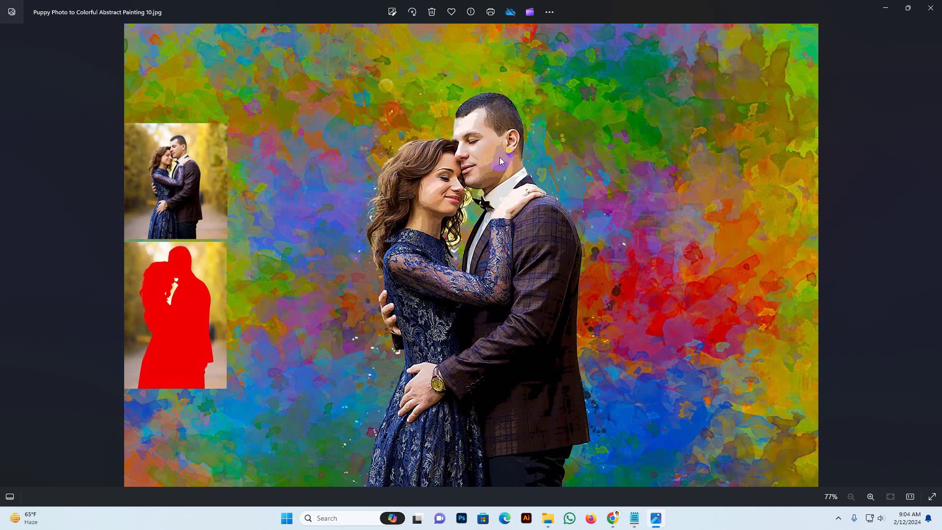
{"action": "key", "text": "Right"}
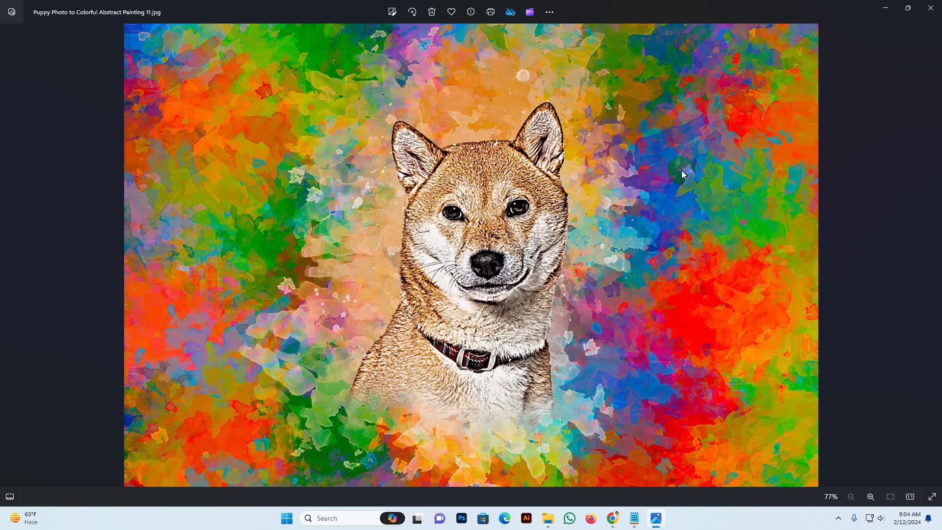
{"action": "key", "text": "Right"}
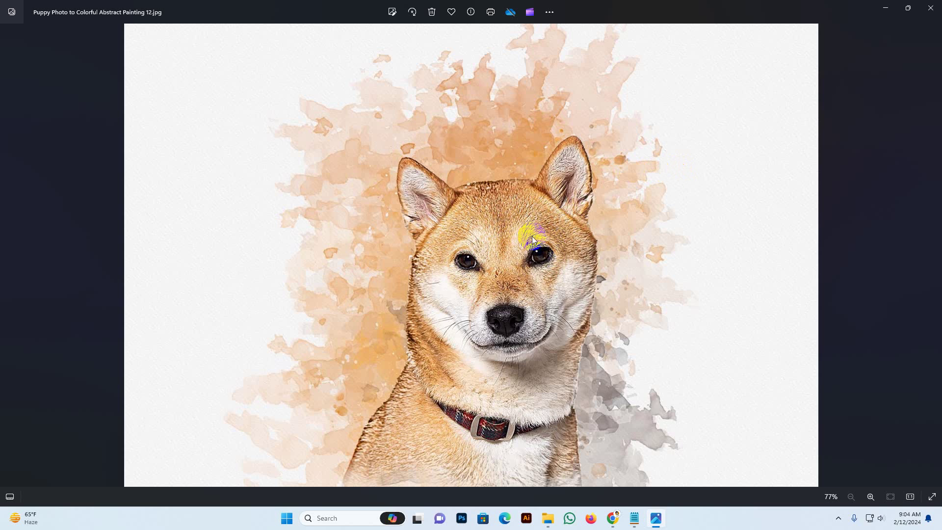
{"action": "key", "text": "Left"}
Dismiss the security notification and return to the watercolor dog preview.
{"action": "scroll", "coordinate": [519, 219], "scroll_direction": "up", "scroll_amount": 3}
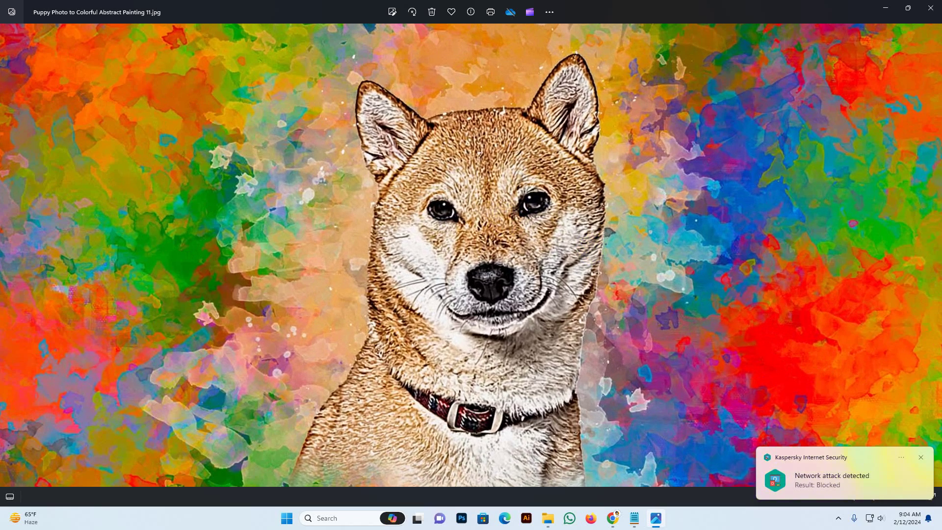
{"action": "left_click", "coordinate": [923, 457]}
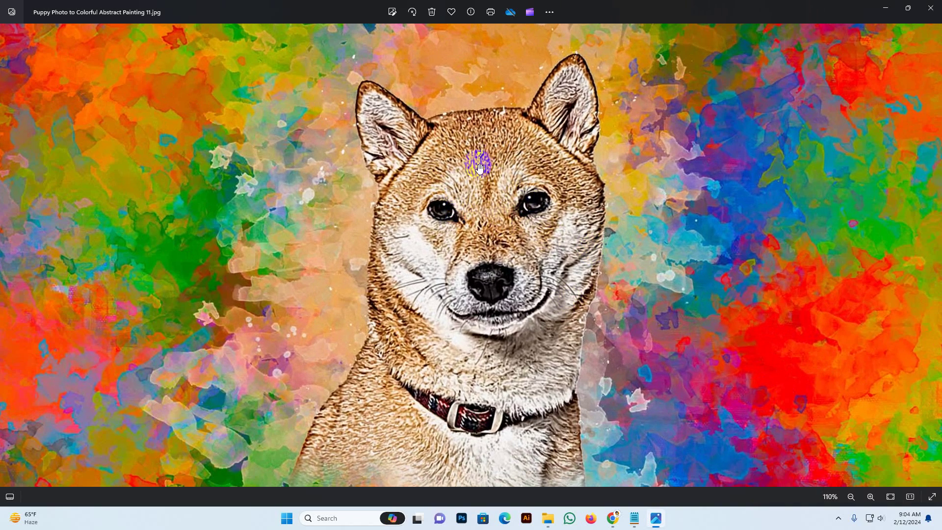
{"action": "scroll", "coordinate": [547, 247], "scroll_direction": "down", "scroll_amount": 3}
{"action": "key", "text": "Right"}
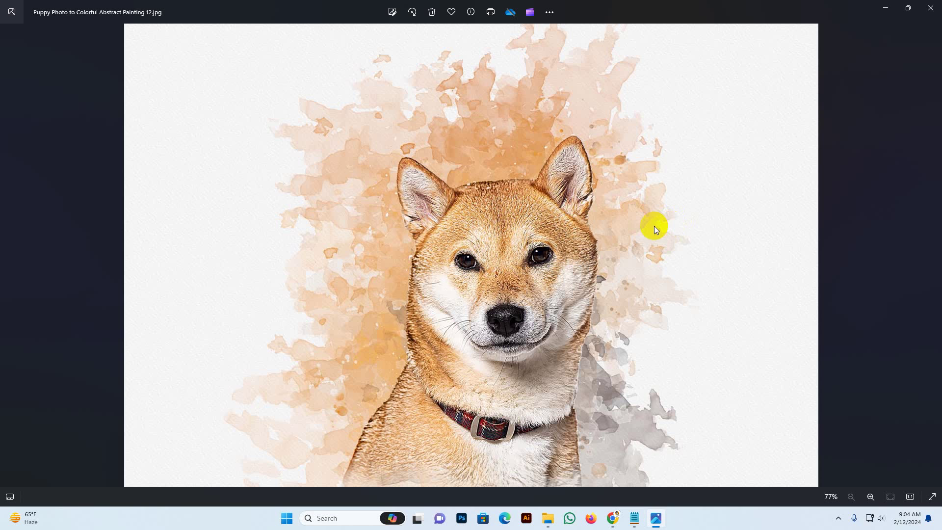
{"action": "left_click", "coordinate": [536, 225]}
Scroll through the remaining previews, then close the Photos viewer.
{"action": "scroll", "coordinate": [640, 235], "scroll_direction": "down", "scroll_amount": 1}
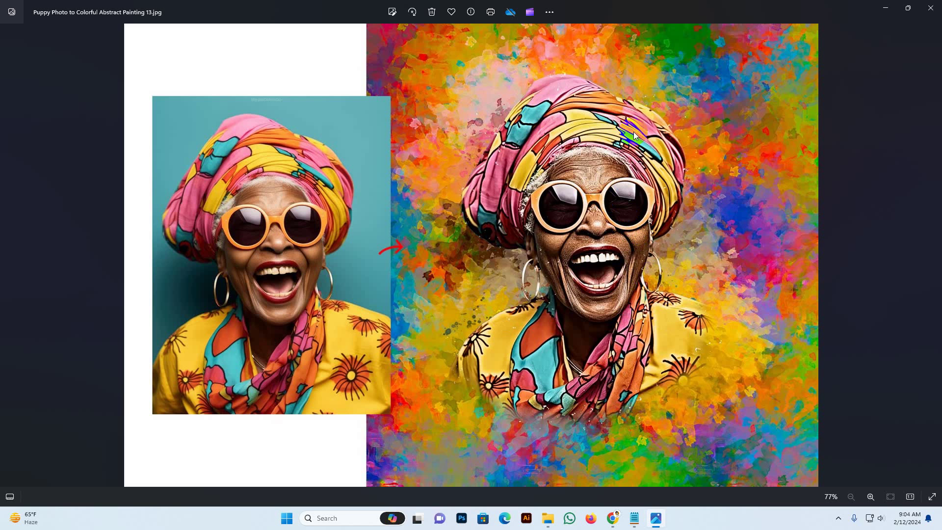
{"action": "scroll", "coordinate": [547, 138], "scroll_direction": "down", "scroll_amount": 1}
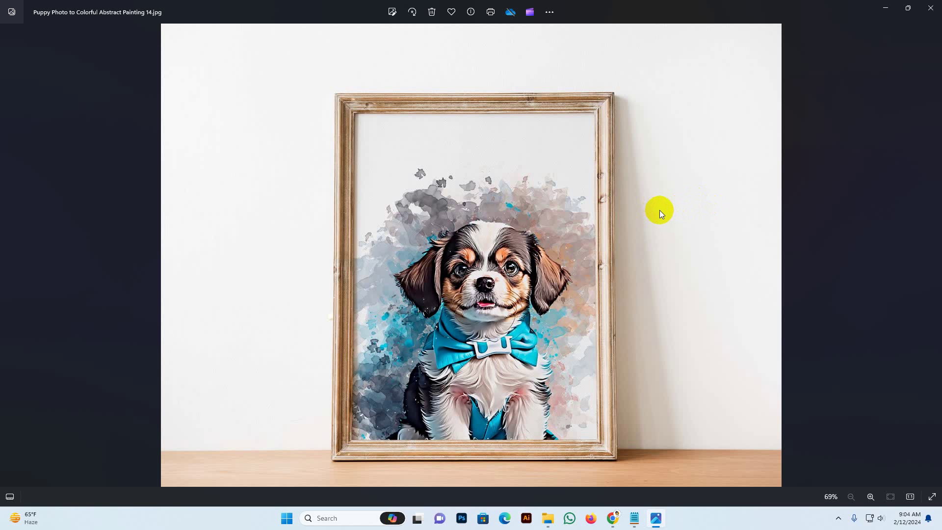
{"action": "scroll", "coordinate": [659, 209], "scroll_direction": "down", "scroll_amount": 1}
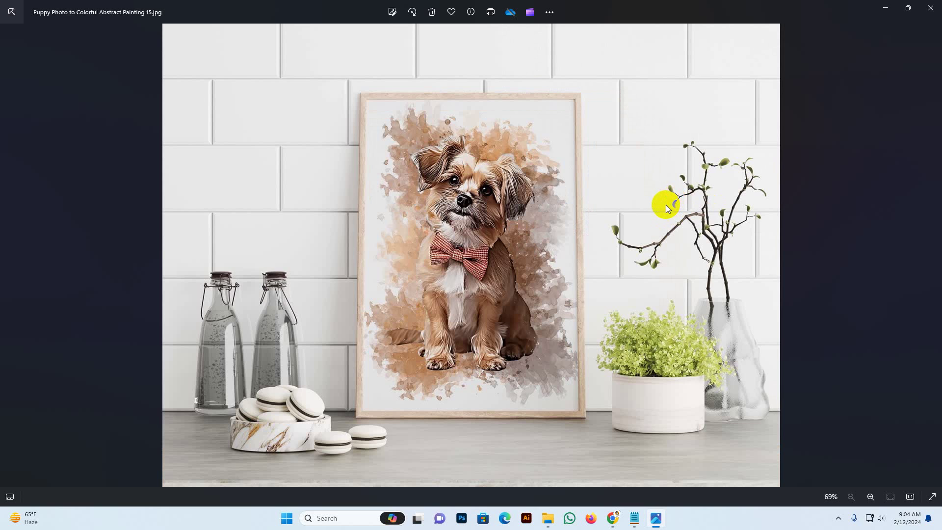
{"action": "scroll", "coordinate": [665, 205], "scroll_direction": "down", "scroll_amount": 1}
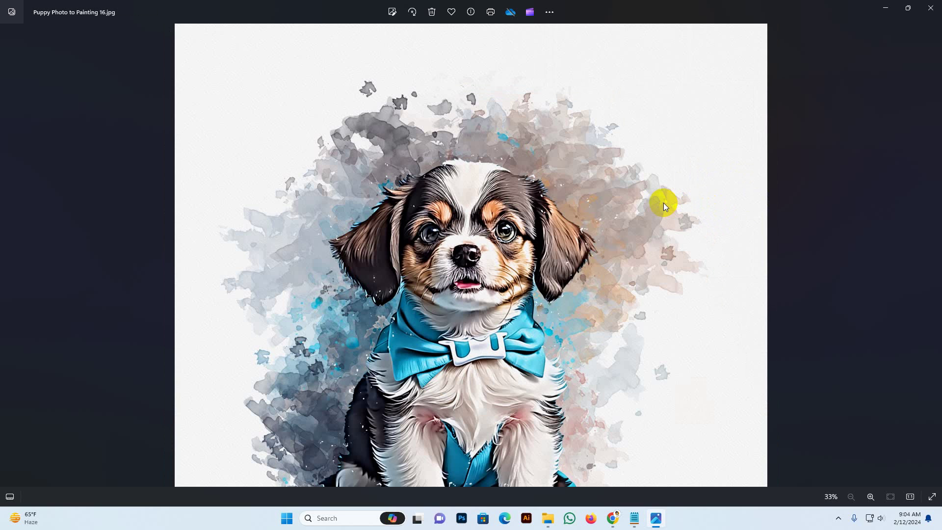
{"action": "scroll", "coordinate": [663, 205], "scroll_direction": "down", "scroll_amount": 2}
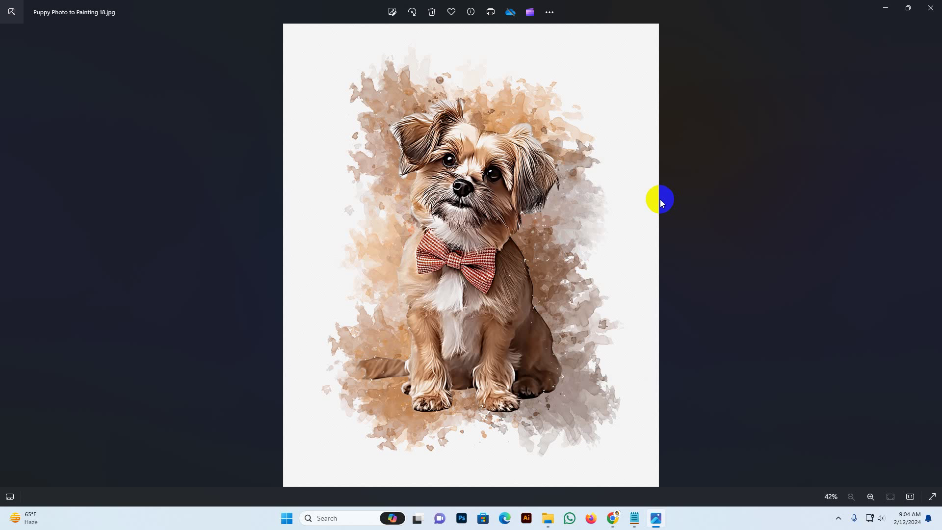
{"action": "scroll", "coordinate": [660, 198], "scroll_direction": "down", "scroll_amount": 2}
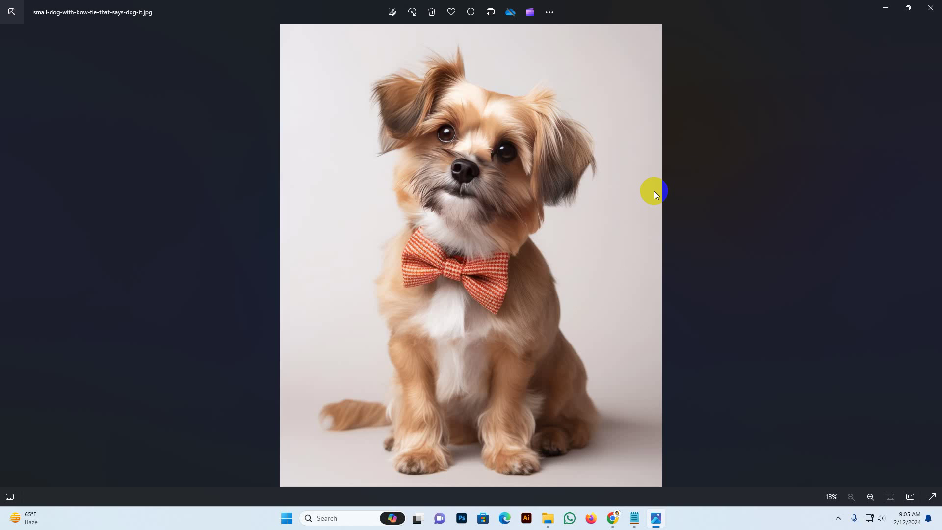
{"action": "left_click", "coordinate": [931, 8]}
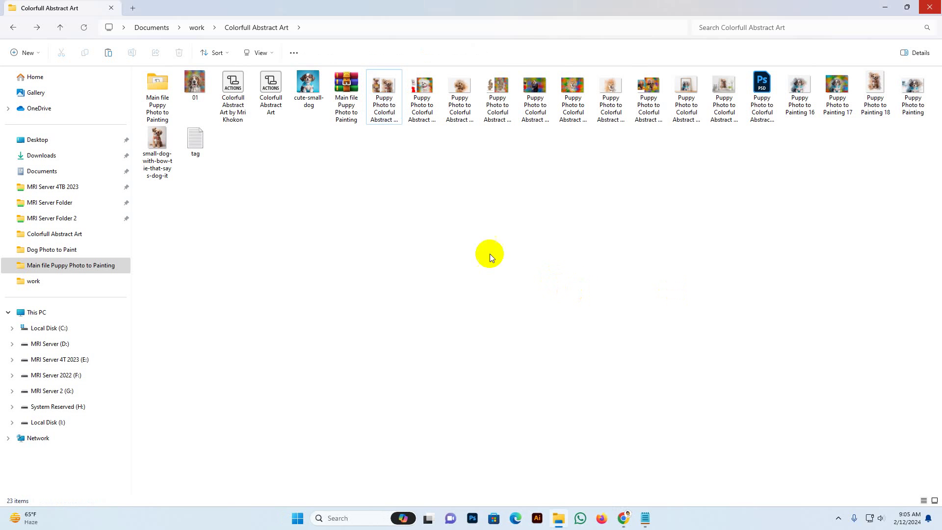
Open the 'Main file Puppy Photo to Painting' folder and review its help, Patterns, action and JPG files.
{"action": "left_click", "coordinate": [158, 96]}
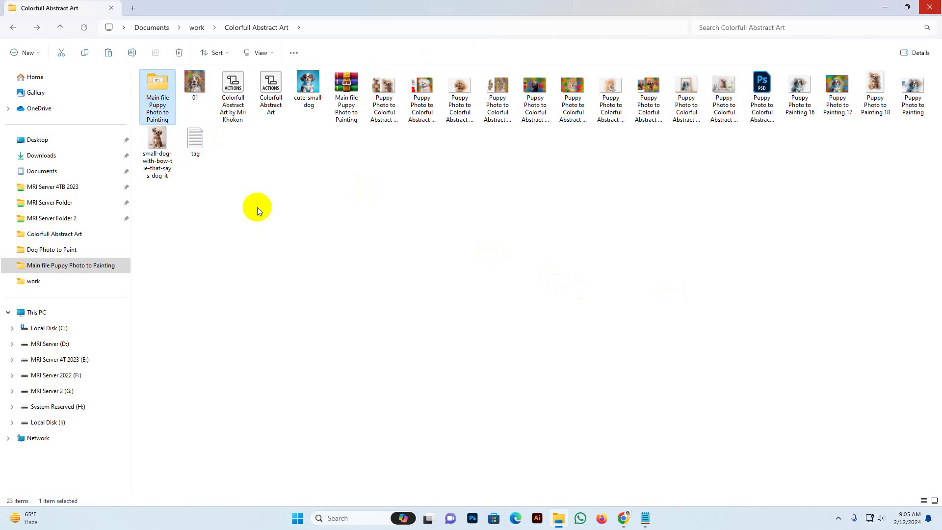
{"action": "double_click", "coordinate": [166, 95]}
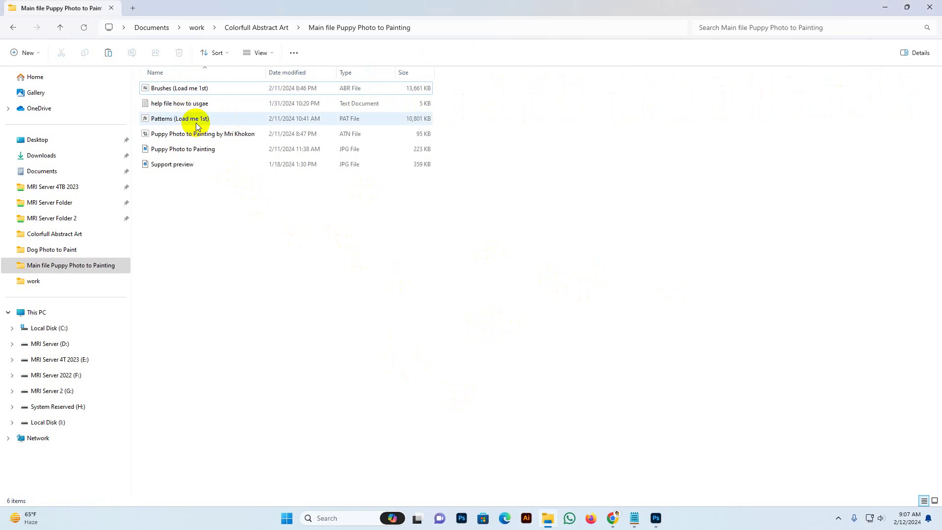
{"action": "left_click", "coordinate": [181, 107]}
{"action": "left_click", "coordinate": [179, 120]}
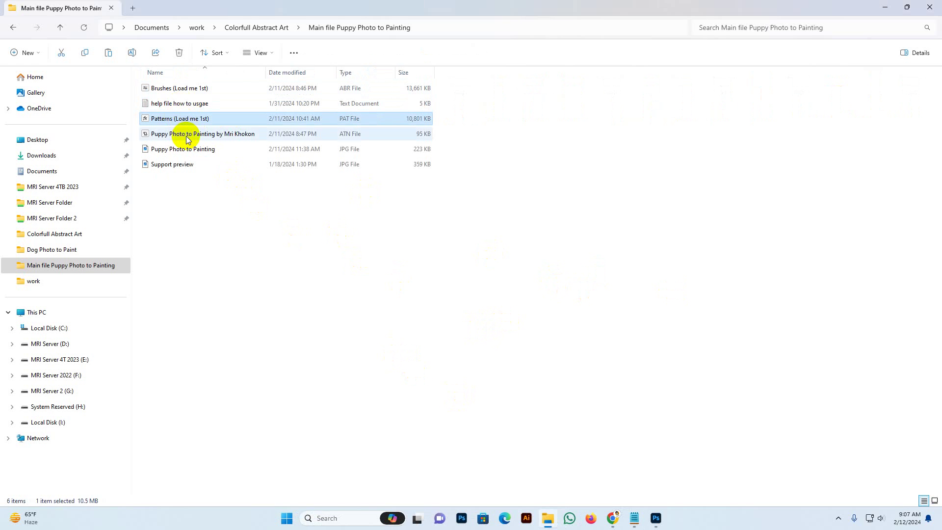
{"action": "left_click", "coordinate": [183, 133]}
{"action": "right_click", "coordinate": [314, 250]}
{"action": "left_click", "coordinate": [161, 149]}
Open 'Support preview.jpg' in Photos to view the Our Support page.
{"action": "double_click", "coordinate": [168, 170]}
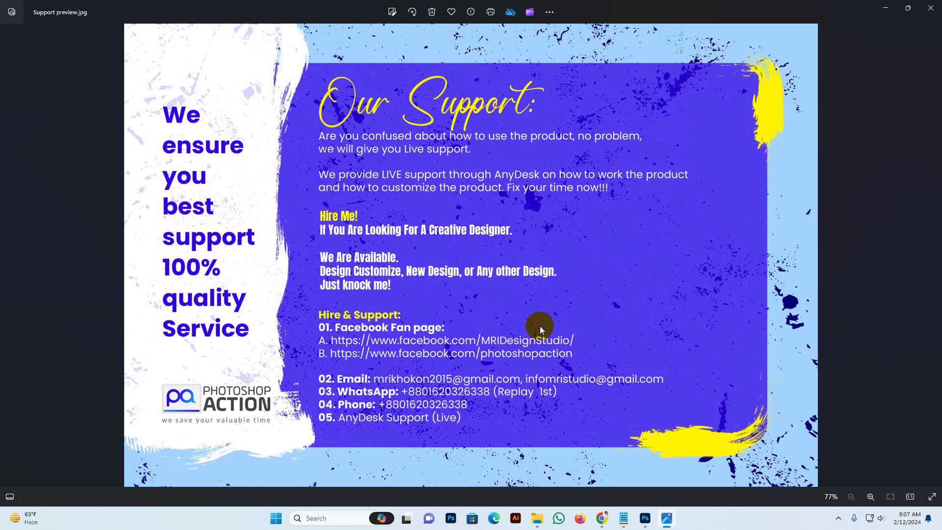
Close the Support preview and open the 'help file how to usgae' document in Notepad to read its support details.
{"action": "left_click", "coordinate": [930, 8]}
{"action": "double_click", "coordinate": [172, 103]}
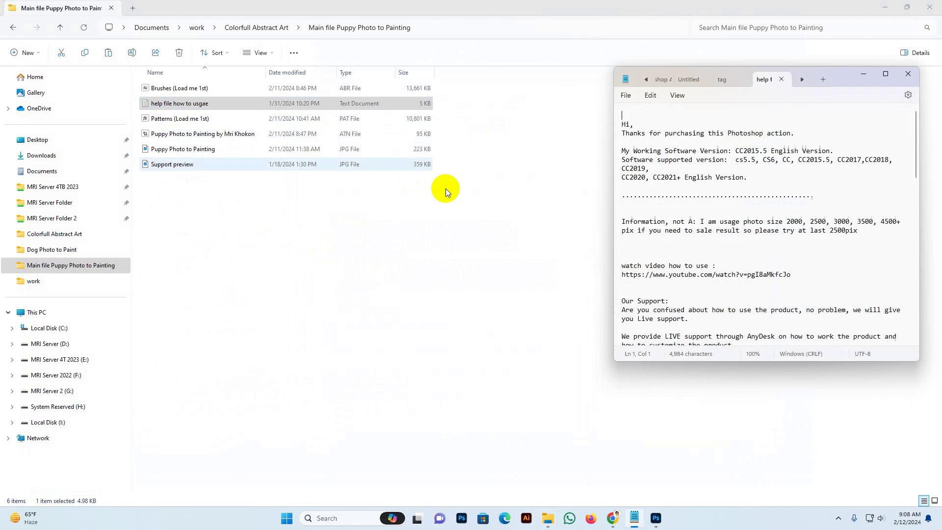
{"action": "scroll", "coordinate": [735, 241], "scroll_direction": "down", "scroll_amount": 5}
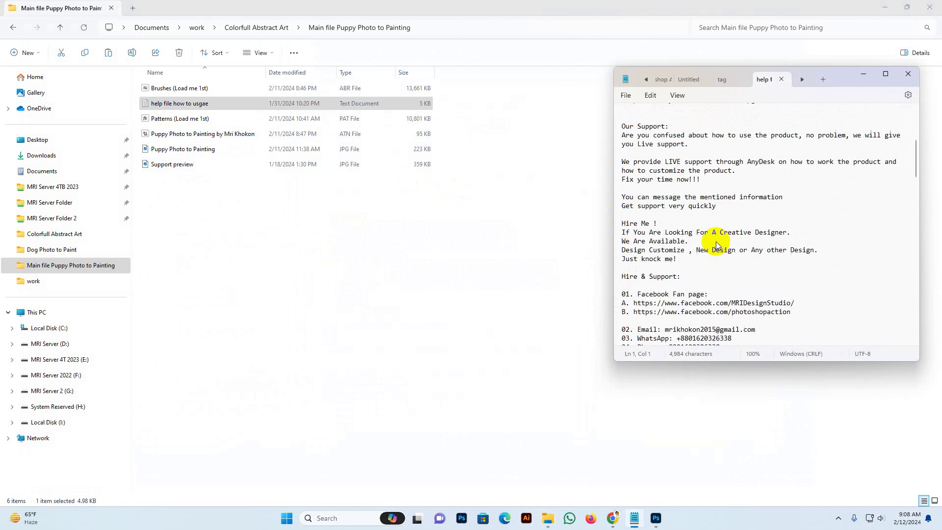
{"action": "scroll", "coordinate": [734, 247], "scroll_direction": "down", "scroll_amount": 3}
{"action": "left_click_drag", "start_coordinate": [726, 268], "coordinate": [638, 197]}
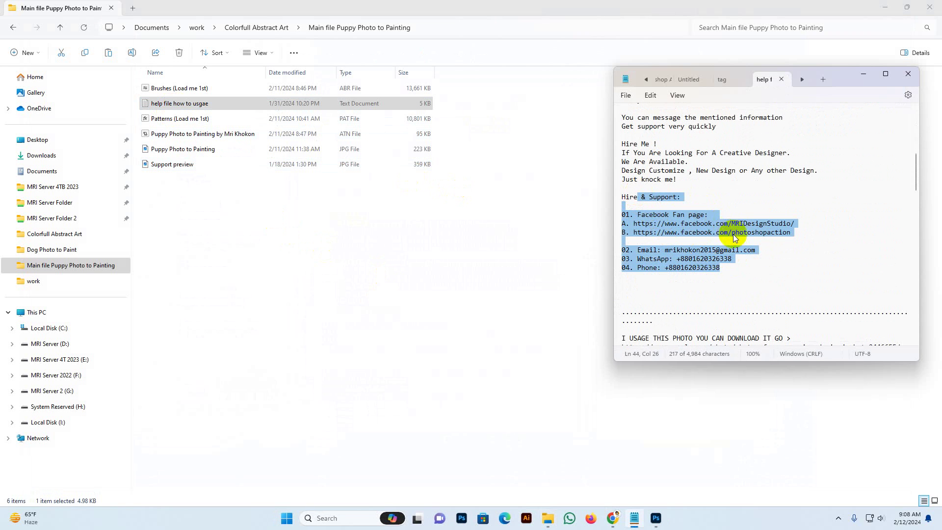
{"action": "scroll", "coordinate": [736, 234], "scroll_direction": "up", "scroll_amount": 5}
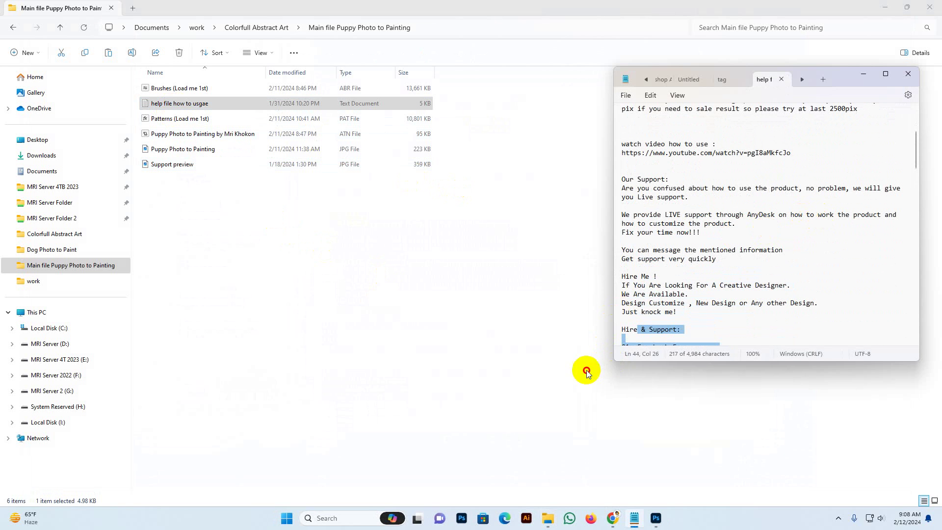
Enlarge Notepad to read the setup steps, then close the help file and minimize Notepad.
{"action": "left_click_drag", "start_coordinate": [613, 360], "coordinate": [476, 392]}
{"action": "left_click", "coordinate": [683, 235]}
{"action": "scroll", "coordinate": [557, 288], "scroll_direction": "down", "scroll_amount": 20}
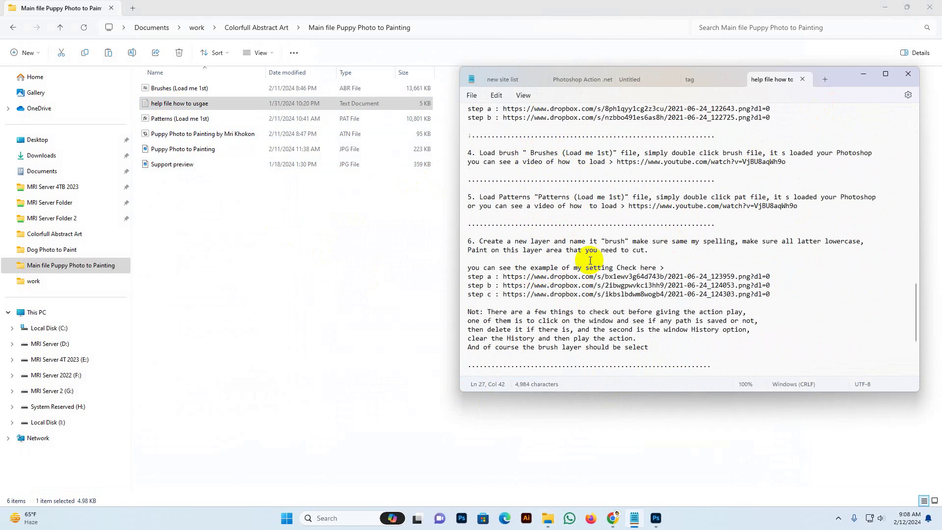
{"action": "left_click", "coordinate": [621, 233]}
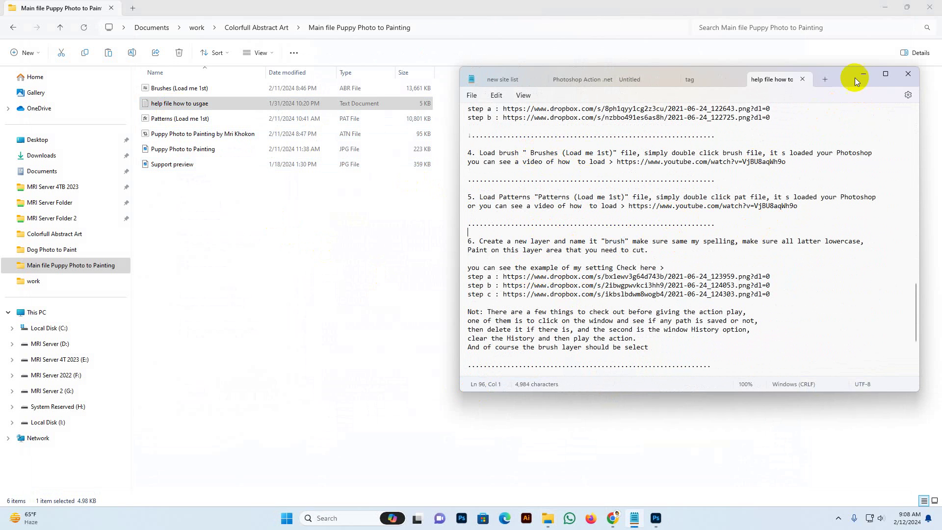
{"action": "left_click", "coordinate": [802, 79]}
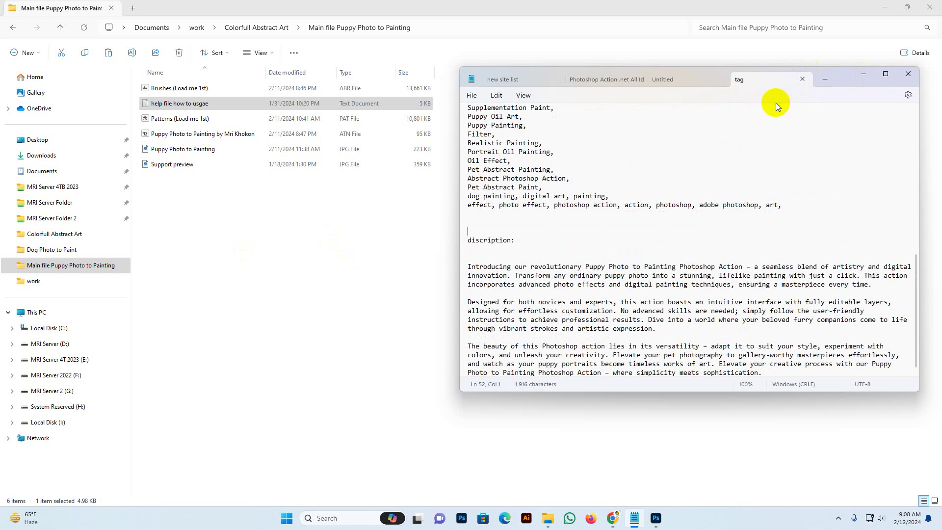
{"action": "left_click", "coordinate": [864, 74]}
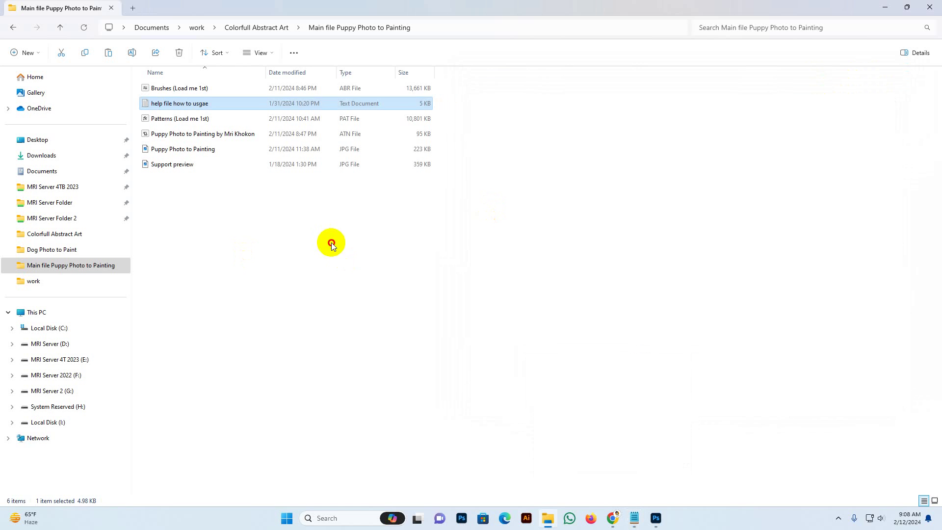
Select the Brushes and Patterns files in Explorer, then bring Photoshop to the front.
{"action": "left_click", "coordinate": [166, 91]}
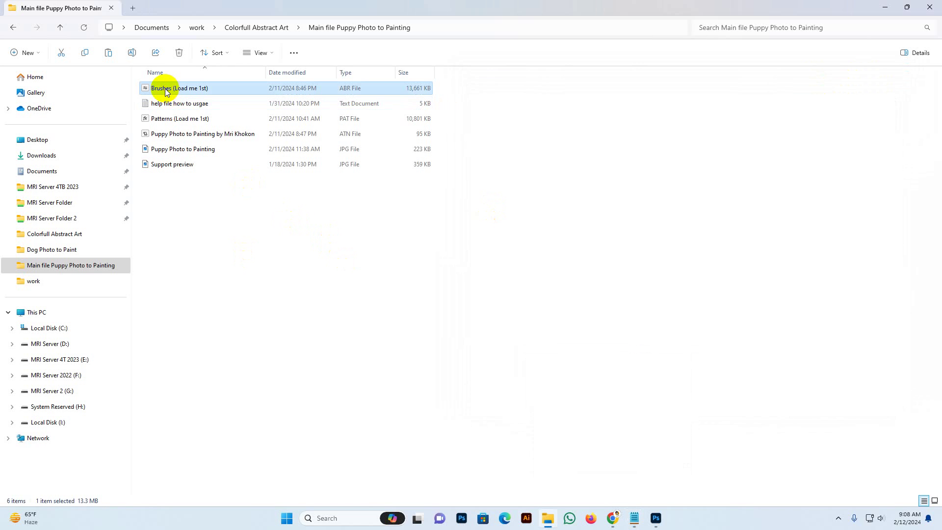
{"action": "left_click", "coordinate": [186, 121]}
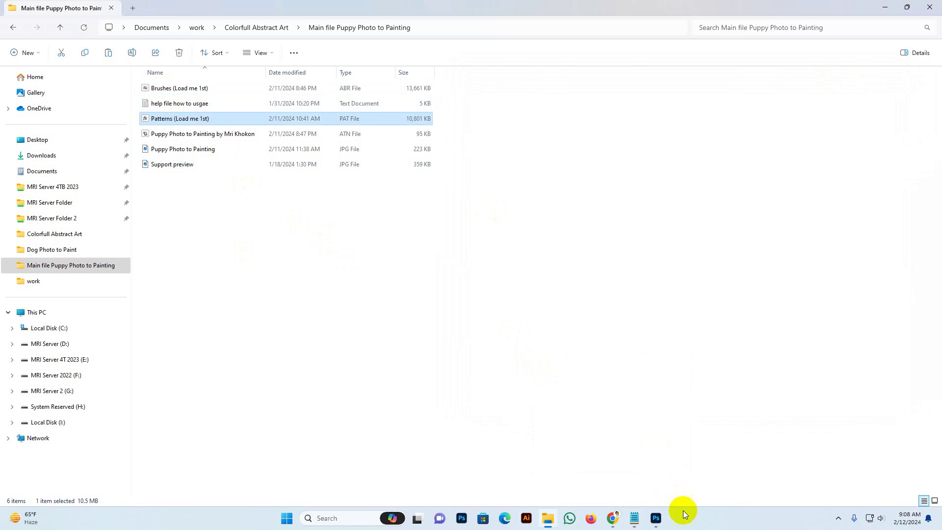
{"action": "left_click_drag", "start_coordinate": [656, 518], "coordinate": [548, 520]}
{"action": "left_click", "coordinate": [548, 520]}
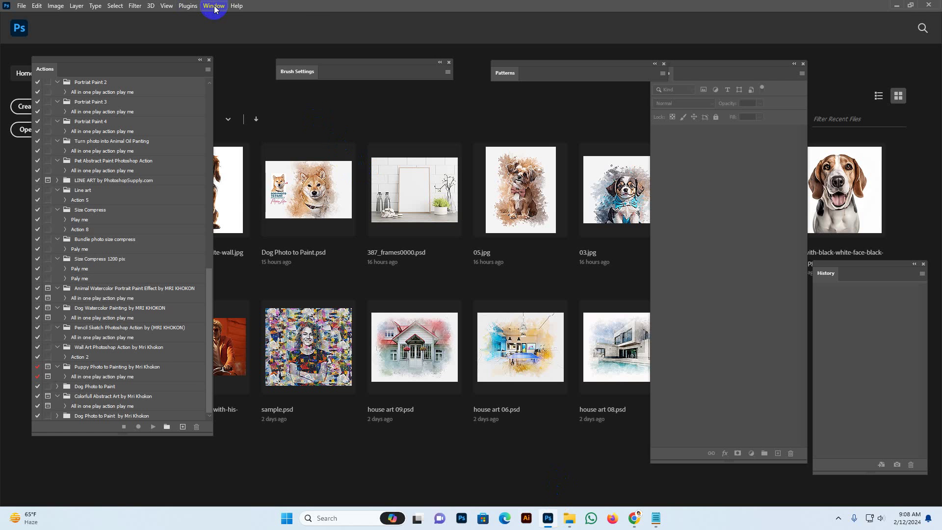
Show the Brushes panel and import 'Brushes (Load me 1st).abr' from the puppy painting folder.
{"action": "left_click", "coordinate": [213, 6]}
{"action": "left_click", "coordinate": [220, 101]}
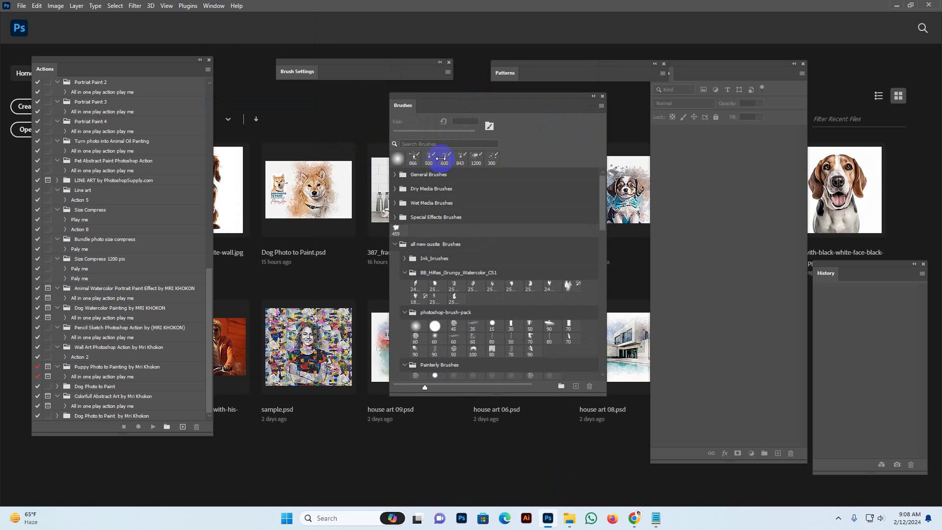
{"action": "left_click", "coordinate": [601, 106]}
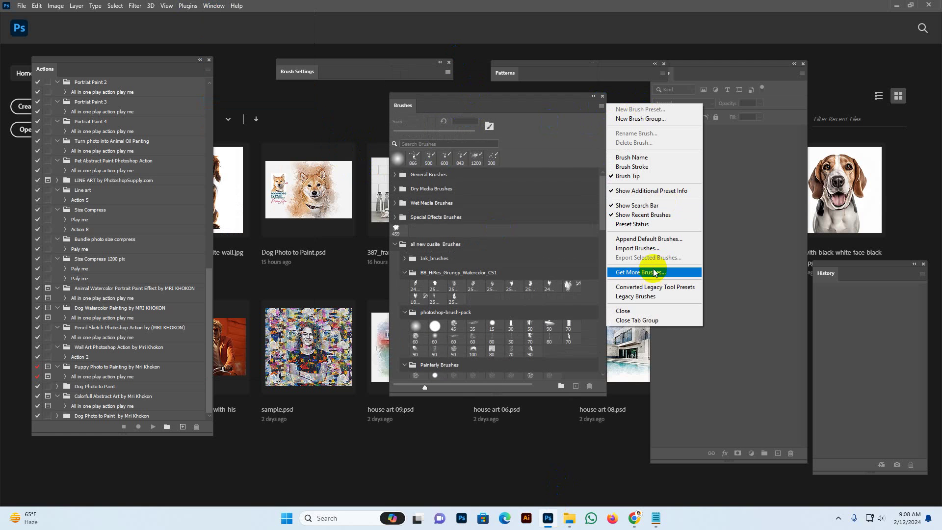
{"action": "left_click", "coordinate": [649, 249]}
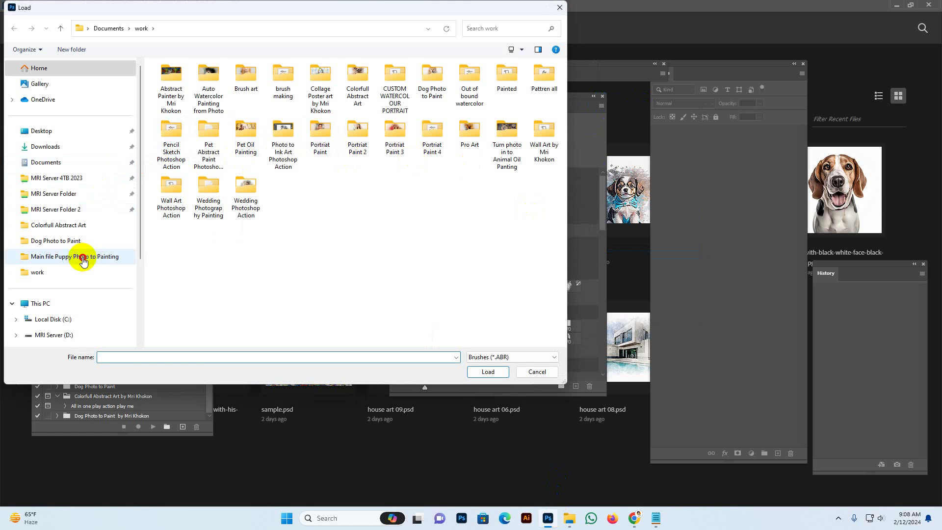
{"action": "left_click", "coordinate": [133, 256]}
{"action": "left_click", "coordinate": [214, 84]}
{"action": "left_click", "coordinate": [487, 372]}
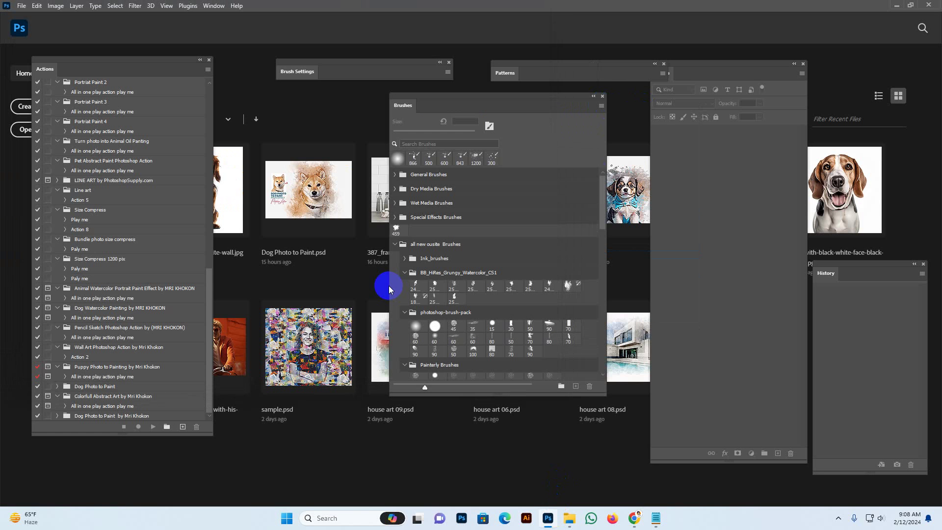
Close the Brushes panel and show the Patterns panel docked beside Layers.
{"action": "left_click", "coordinate": [602, 95]}
{"action": "left_click", "coordinate": [213, 6]}
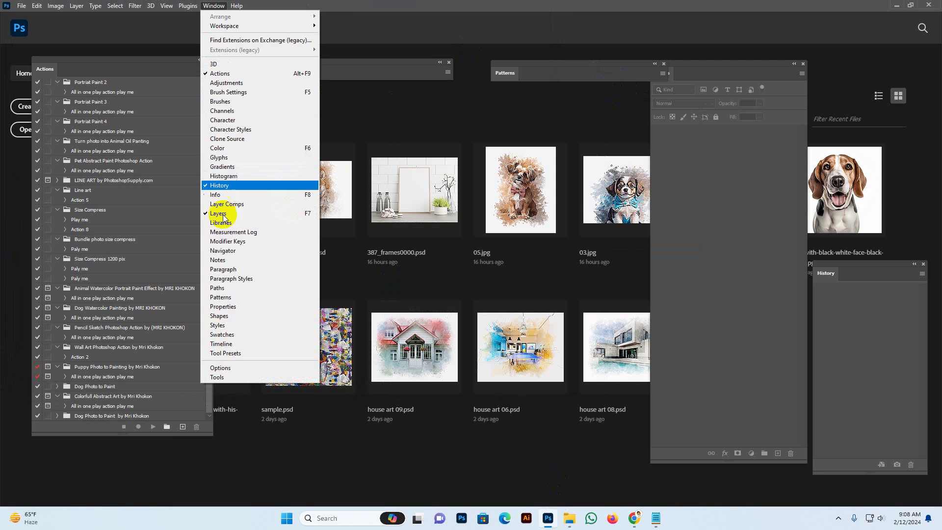
{"action": "left_click", "coordinate": [221, 296]}
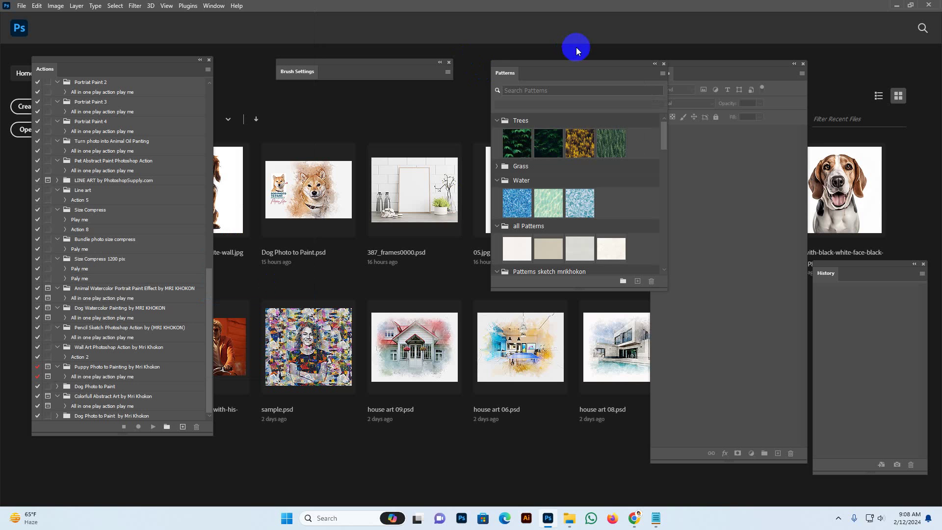
{"action": "left_click_drag", "start_coordinate": [607, 73], "coordinate": [589, 67]}
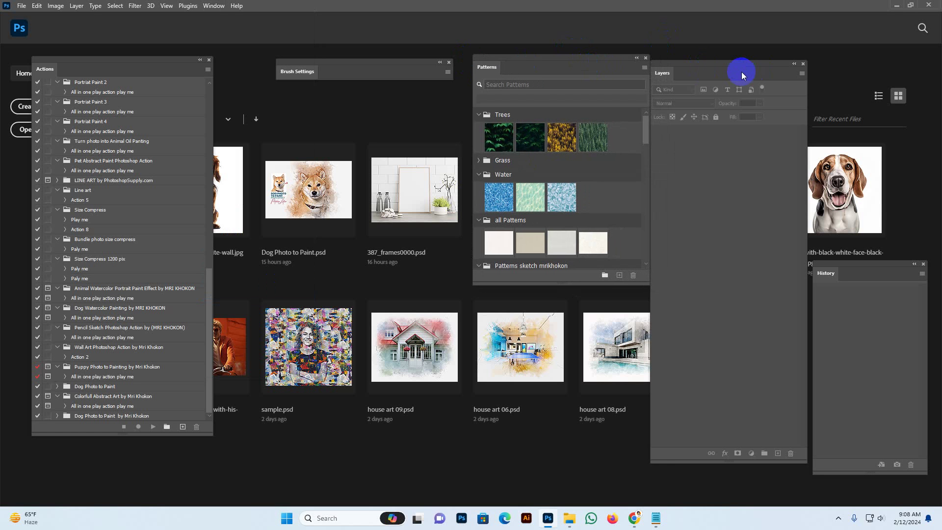
{"action": "left_click_drag", "start_coordinate": [746, 70], "coordinate": [764, 69]}
Import 'Patterns (Load me 1st).pat' into the Patterns panel, then collapse the panel.
{"action": "left_click", "coordinate": [644, 67]}
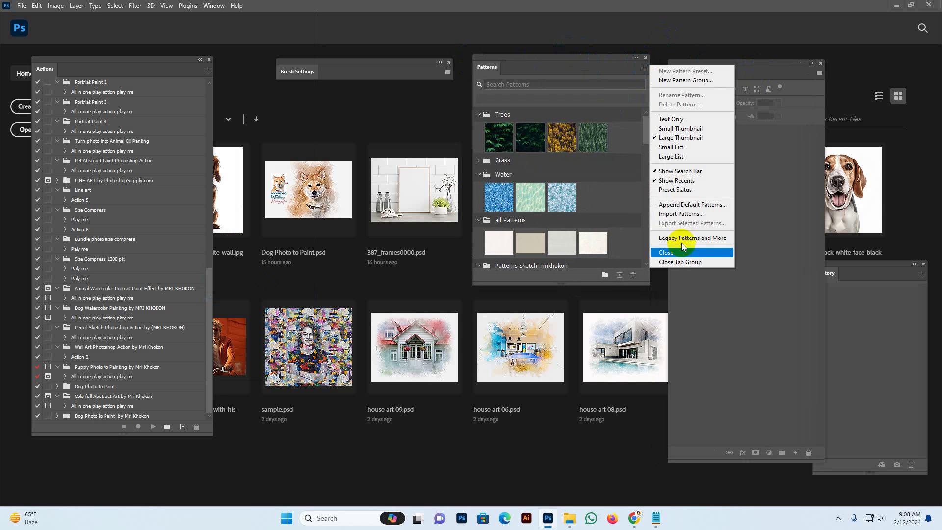
{"action": "left_click", "coordinate": [686, 214]}
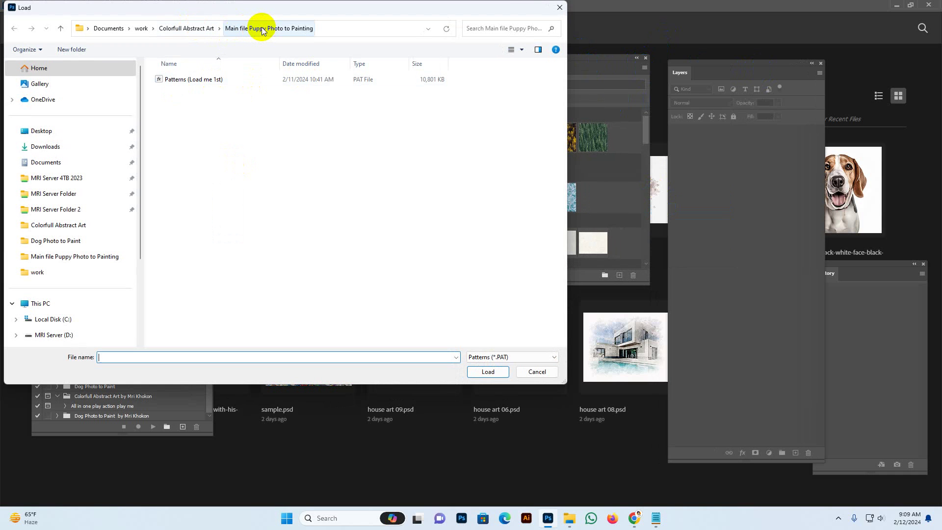
{"action": "left_click", "coordinate": [181, 87]}
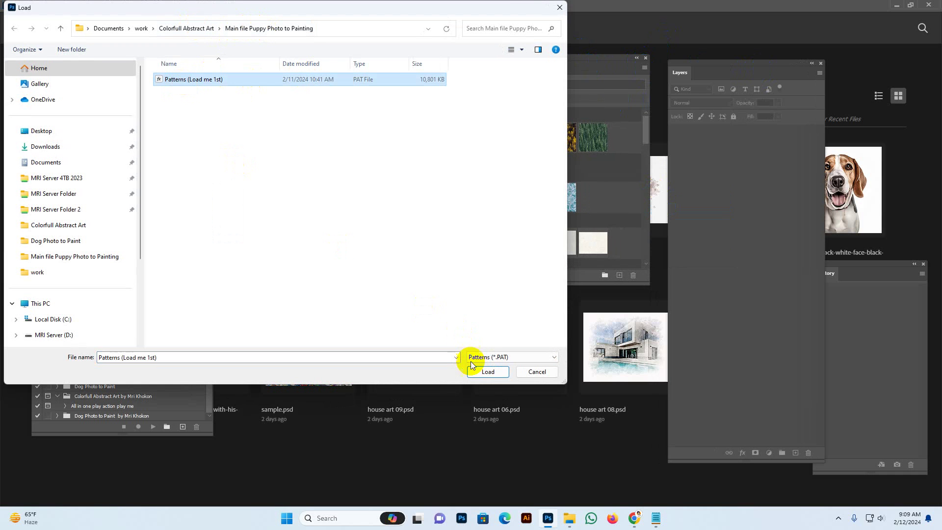
{"action": "left_click", "coordinate": [488, 371]}
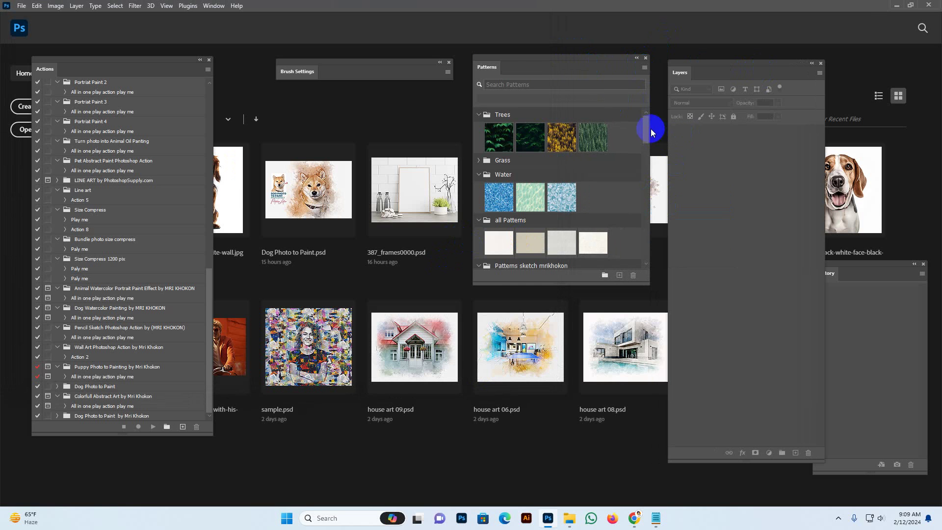
{"action": "double_click", "coordinate": [486, 68]}
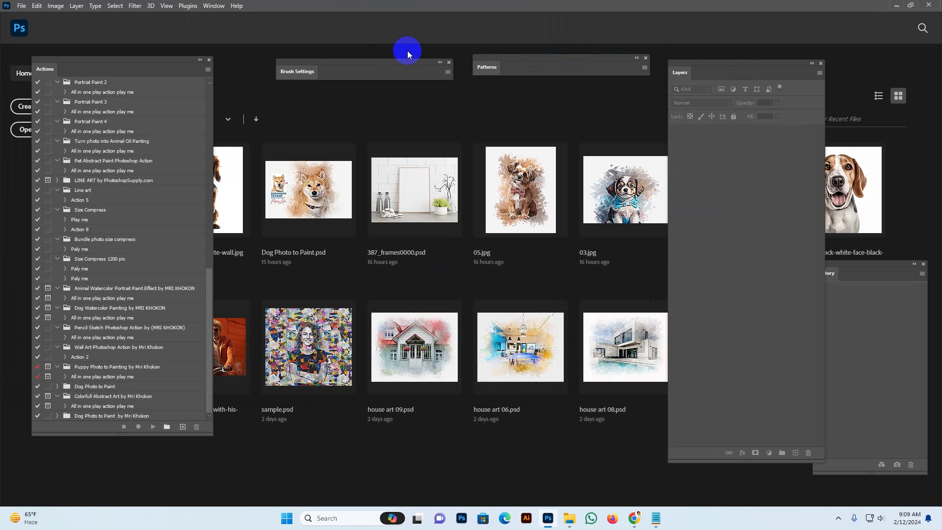
Reopen the Actions panel floating at top left and shift the Layers panel right.
{"action": "left_click", "coordinate": [213, 5]}
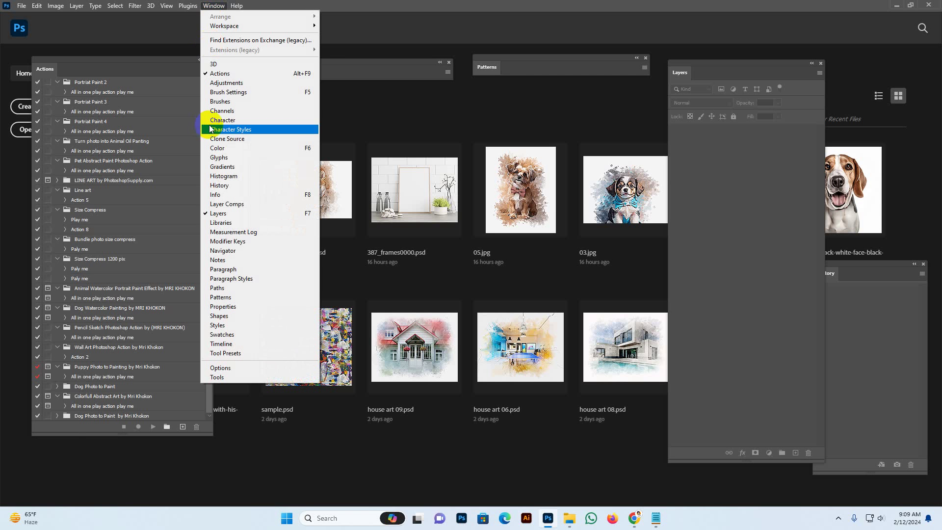
{"action": "left_click", "coordinate": [220, 73]}
{"action": "left_click", "coordinate": [215, 5]}
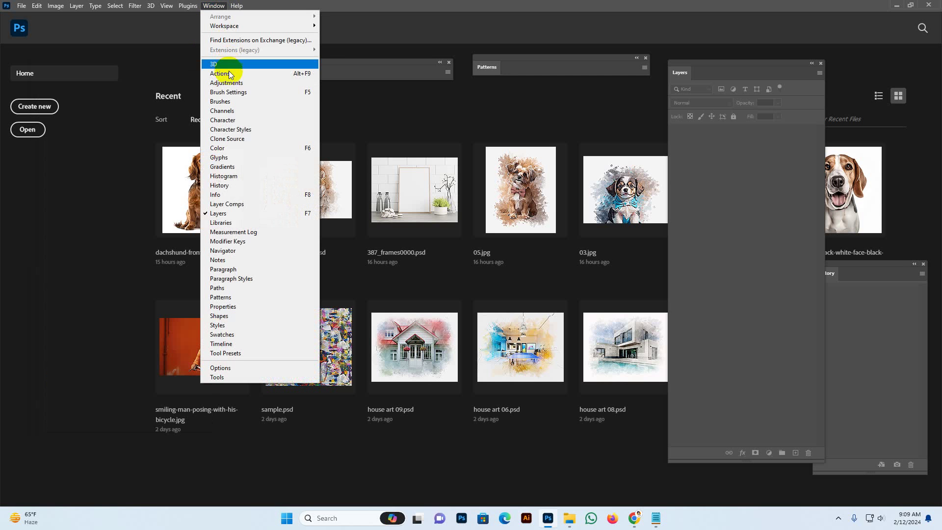
{"action": "left_click", "coordinate": [219, 73]}
{"action": "left_click_drag", "start_coordinate": [69, 69], "coordinate": [765, 72]}
{"action": "left_click_drag", "start_coordinate": [704, 72], "coordinate": [76, 57]}
{"action": "left_click_drag", "start_coordinate": [708, 69], "coordinate": [739, 70]}
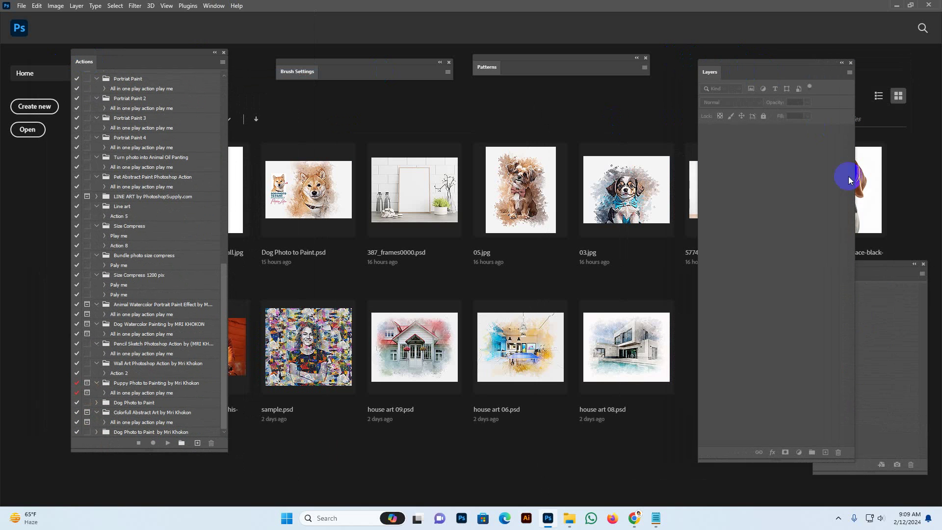
Close the History panel, reposition Layers and brush settings, and expand the Dog Photo to Paint set.
{"action": "left_click", "coordinate": [879, 270]}
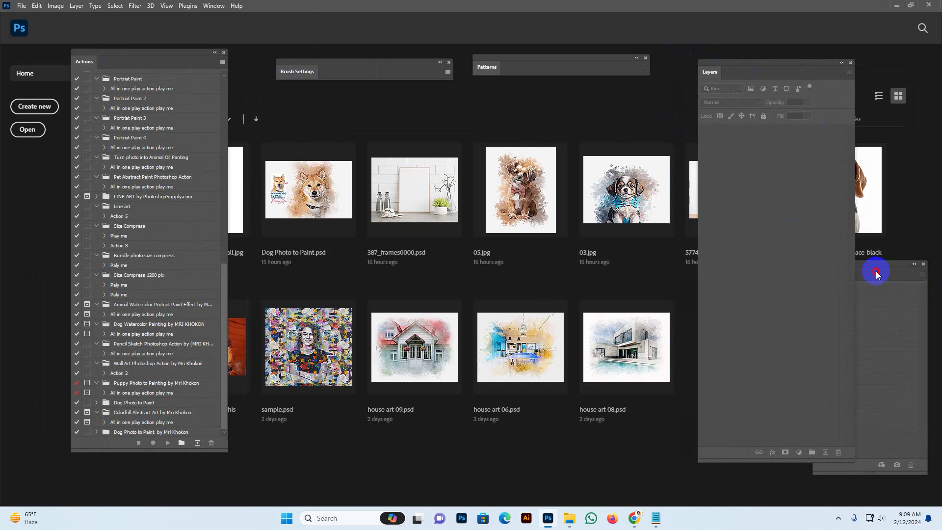
{"action": "left_click", "coordinate": [923, 268]}
{"action": "left_click_drag", "start_coordinate": [806, 59], "coordinate": [847, 59]}
{"action": "left_click_drag", "start_coordinate": [343, 69], "coordinate": [315, 60]}
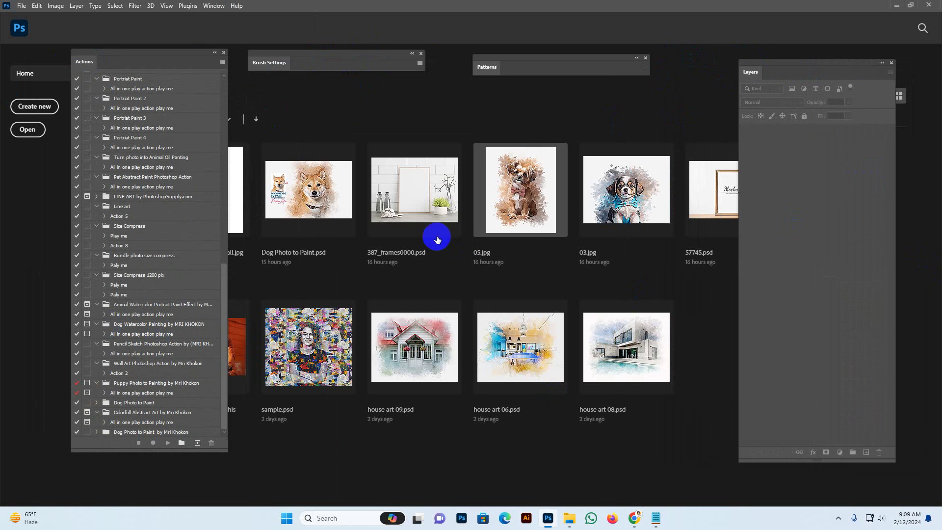
{"action": "left_click_drag", "start_coordinate": [229, 377], "coordinate": [180, 428]}
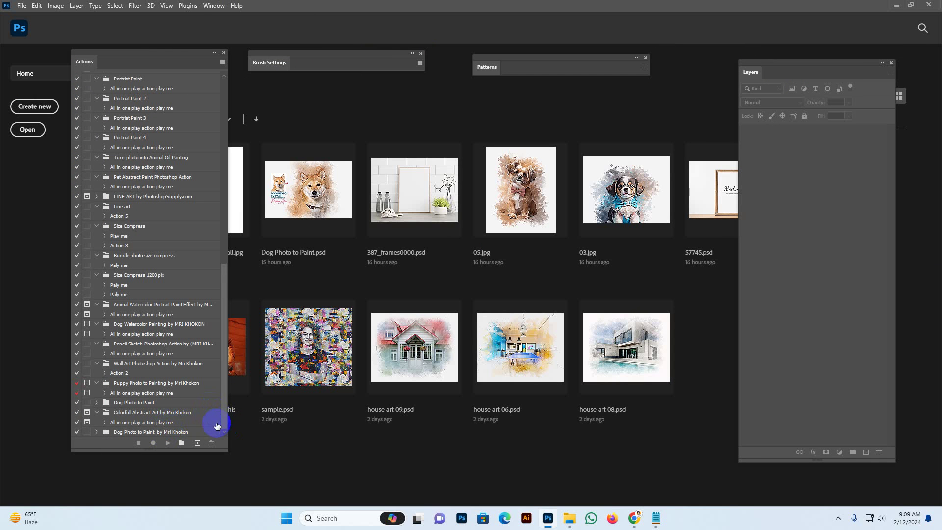
{"action": "left_click", "coordinate": [181, 434]}
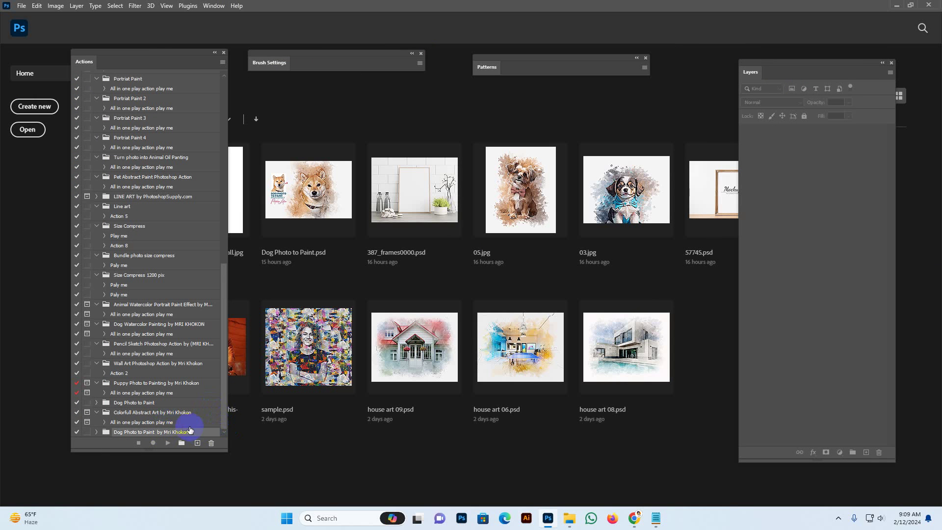
{"action": "left_click", "coordinate": [97, 432]}
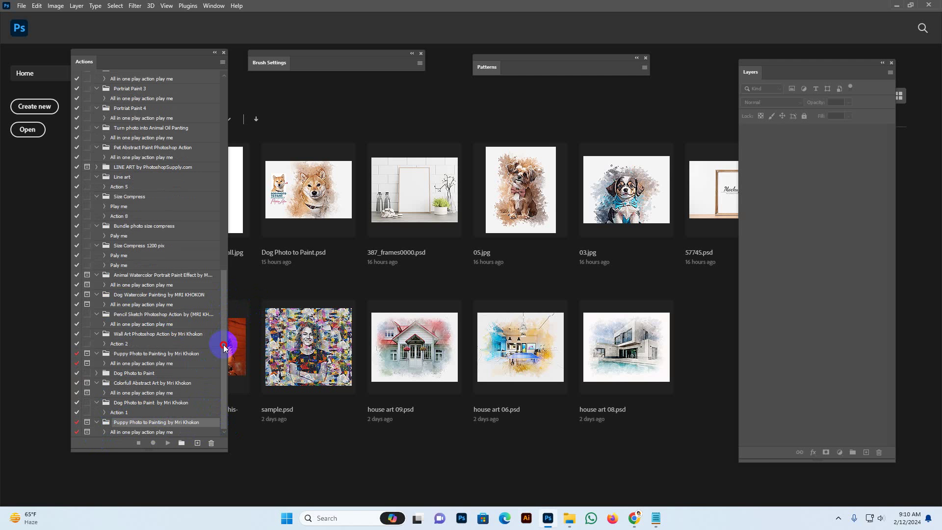
Load 'Puppy Photo to Painting by Mri Khokon.atn' and select its 'All in one play action play me' action.
{"action": "left_click", "coordinate": [222, 63]}
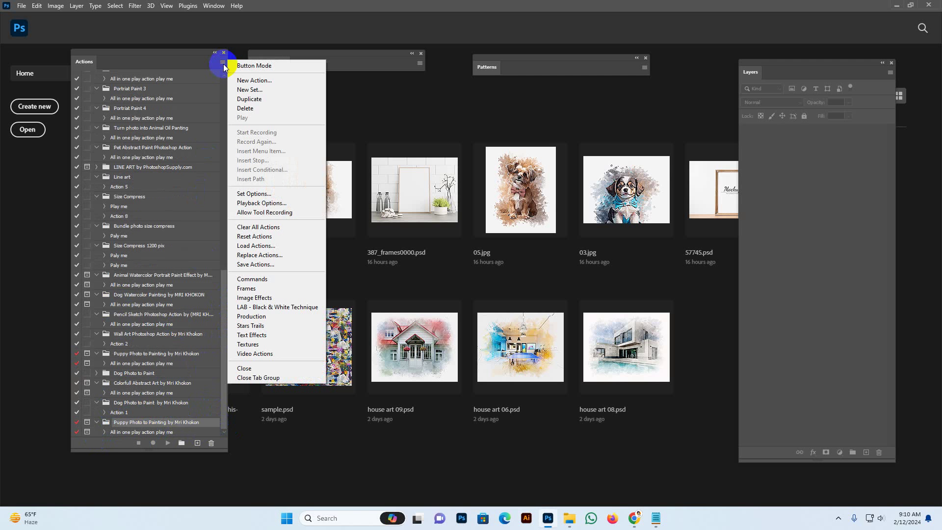
{"action": "left_click", "coordinate": [256, 247]}
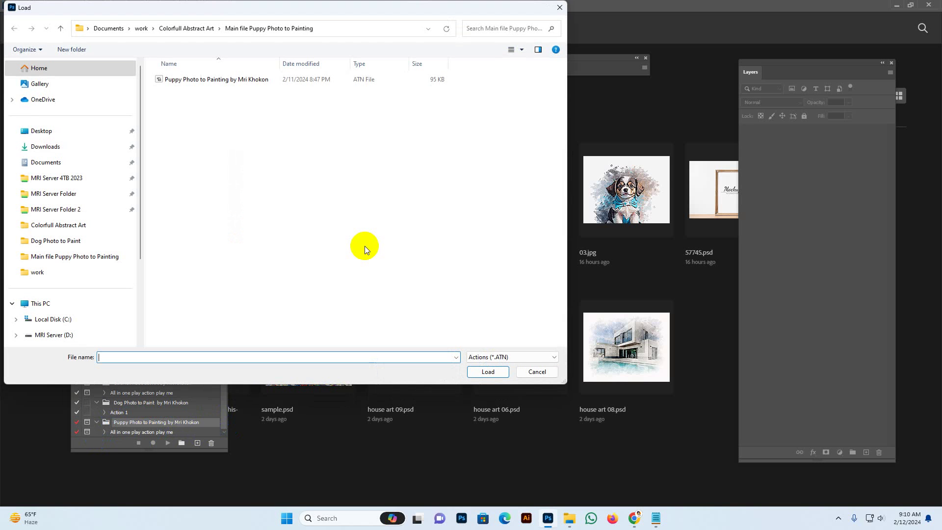
{"action": "left_click", "coordinate": [193, 80]}
{"action": "left_click", "coordinate": [497, 373]}
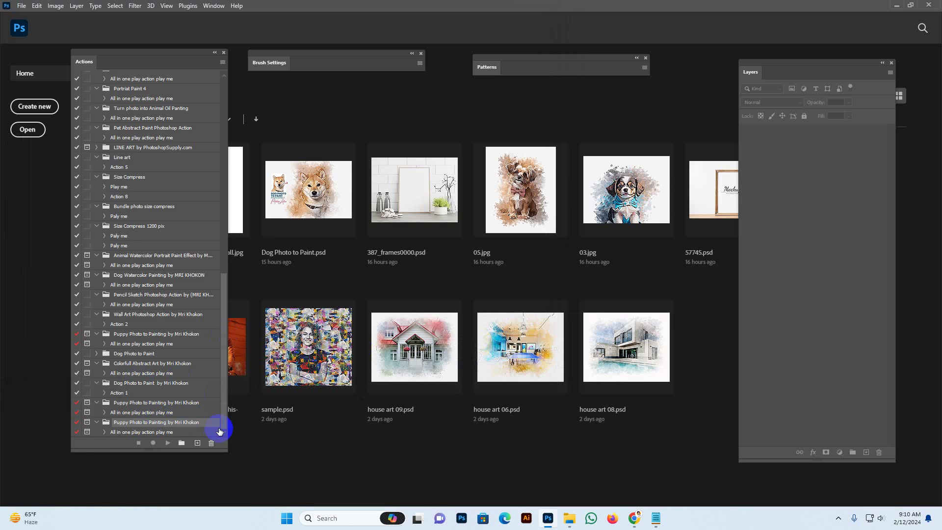
{"action": "mouse_move", "coordinate": [223, 424]}
{"action": "left_mouse_down"}
{"action": "mouse_move", "coordinate": [227, 347]}
{"action": "mouse_move", "coordinate": [227, 426]}
{"action": "left_mouse_up"}
{"action": "left_click", "coordinate": [159, 425]}
{"action": "left_click", "coordinate": [135, 433]}
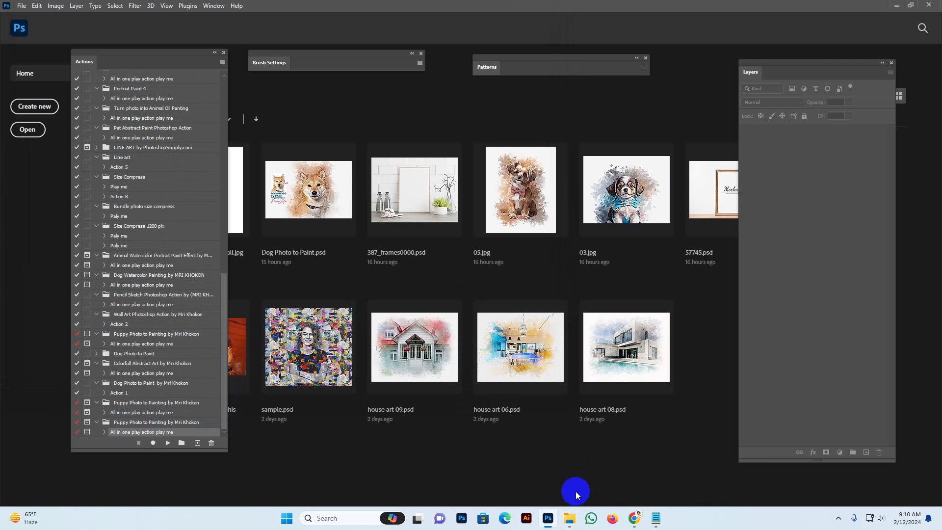
Drag cute-small-dog.jpg from the Colorfull Abstract Art folder into Photoshop and view the whole photo.
{"action": "left_click", "coordinate": [569, 518]}
{"action": "key", "text": "alt+Left"}
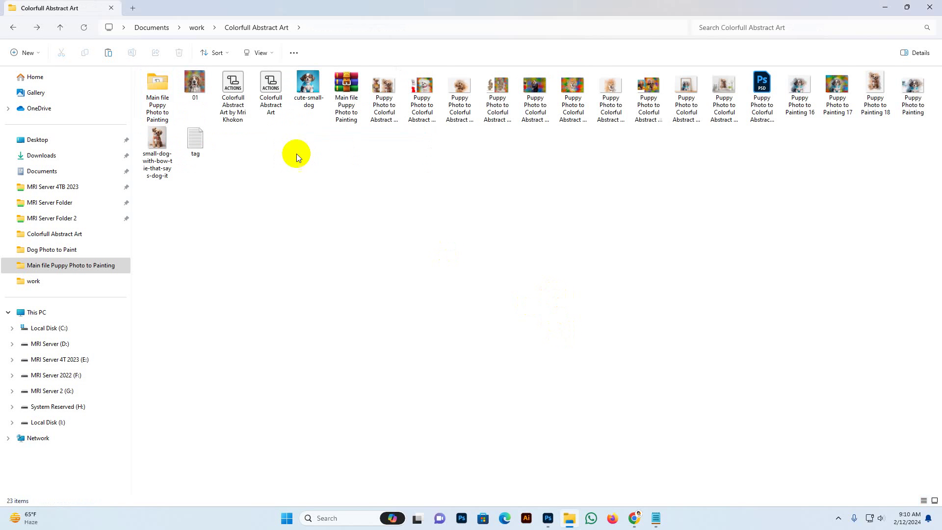
{"action": "left_click_drag", "start_coordinate": [308, 88], "coordinate": [452, 101]}
{"action": "left_click", "coordinate": [500, 214], "text": "alt"}
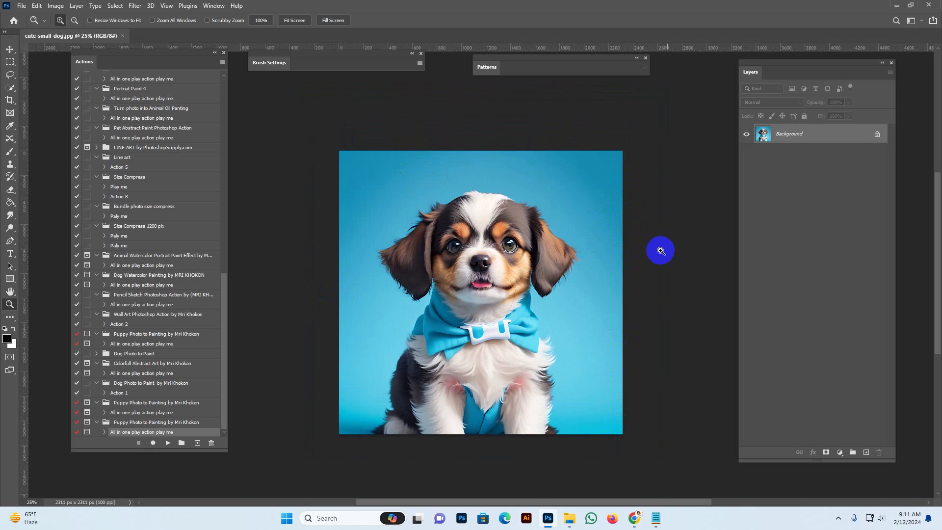
Extend the canvas on the left, top and right with the Crop tool and commit.
{"action": "left_click", "coordinate": [10, 103]}
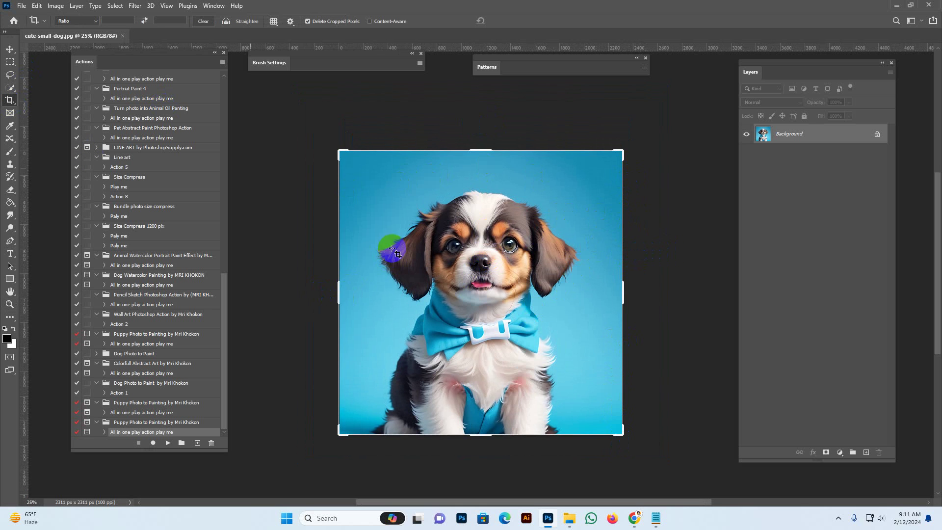
{"action": "left_click_drag", "start_coordinate": [337, 293], "coordinate": [322, 294]}
{"action": "left_click_drag", "start_coordinate": [479, 150], "coordinate": [480, 126]}
{"action": "left_click_drag", "start_coordinate": [638, 293], "coordinate": [657, 285]}
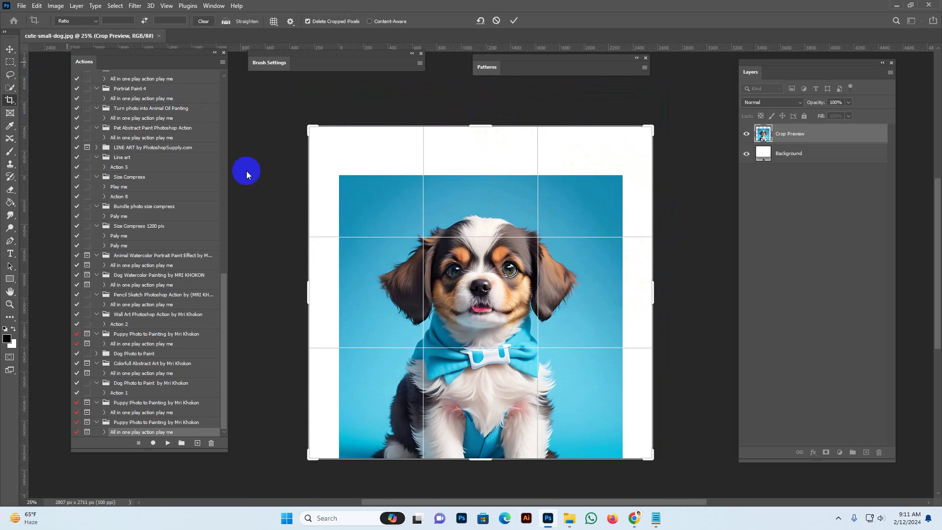
{"action": "left_click", "coordinate": [9, 49]}
Check the Image Size dialog and cancel it without changes.
{"action": "left_click", "coordinate": [54, 6]}
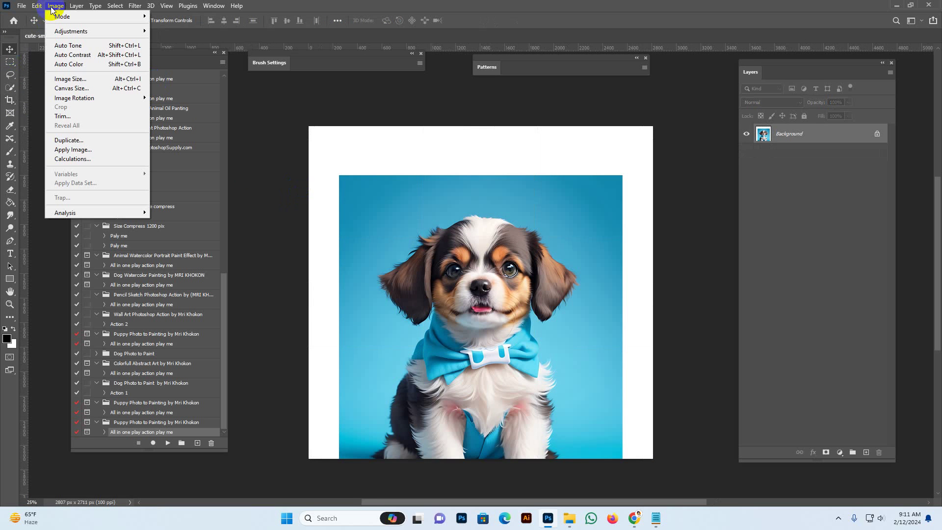
{"action": "left_click", "coordinate": [78, 82]}
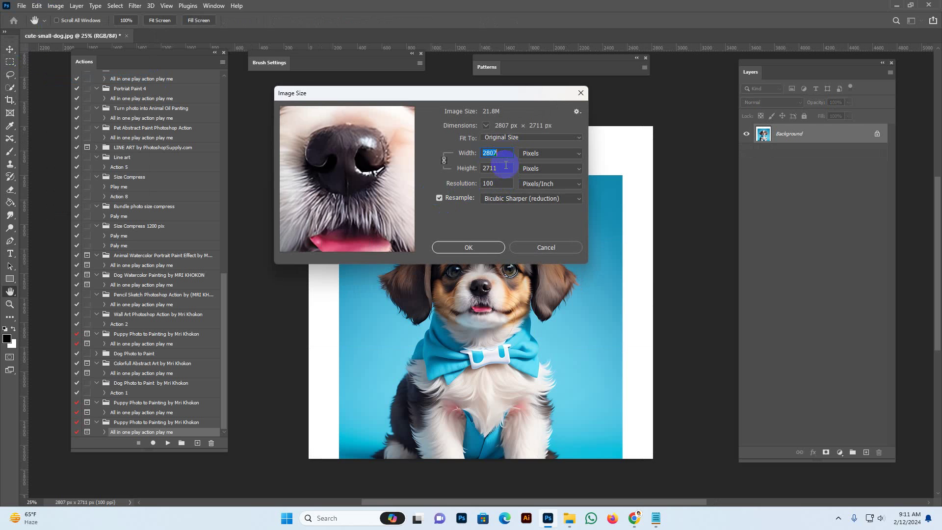
{"action": "left_click", "coordinate": [544, 249]}
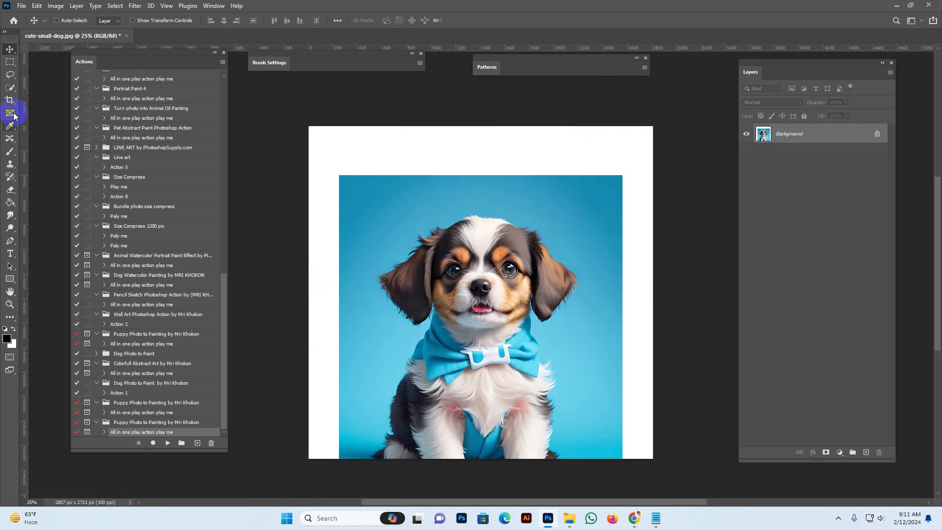
Crop outward again above and on both sides to reach 3127 × 2863 px, then commit.
{"action": "left_click", "coordinate": [10, 99]}
{"action": "left_click_drag", "start_coordinate": [479, 129], "coordinate": [499, 120]}
{"action": "left_click_drag", "start_coordinate": [654, 294], "coordinate": [666, 294]}
{"action": "left_click_drag", "start_coordinate": [302, 293], "coordinate": [288, 293]}
{"action": "left_click", "coordinate": [10, 49]}
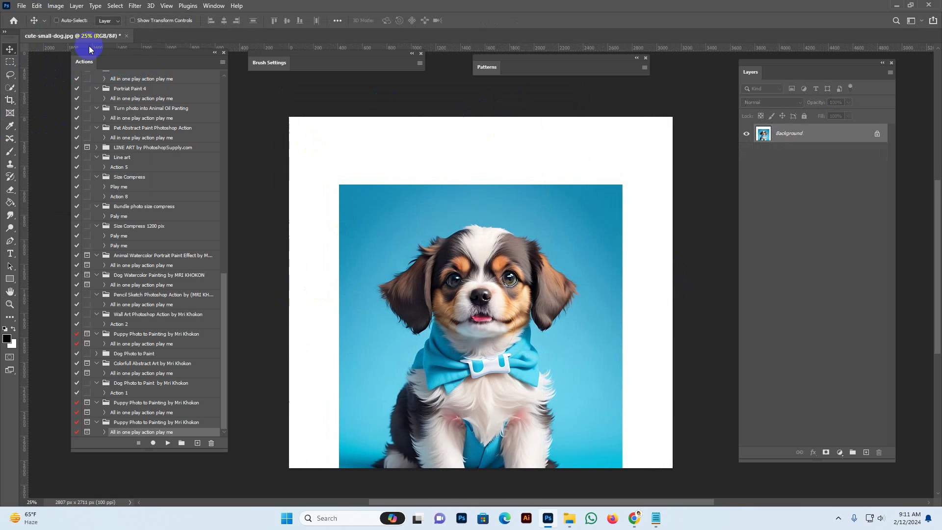
{"action": "left_click_drag", "start_coordinate": [545, 251], "coordinate": [552, 196]}
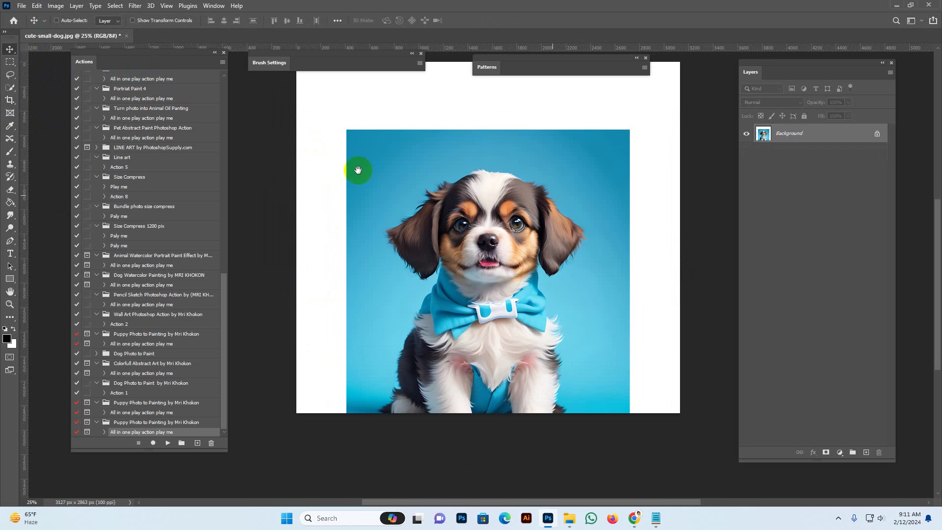
{"action": "left_click", "coordinate": [10, 87]}
{"action": "left_click", "coordinate": [10, 49]}
{"action": "left_click_drag", "start_coordinate": [737, 61], "coordinate": [760, 70]}
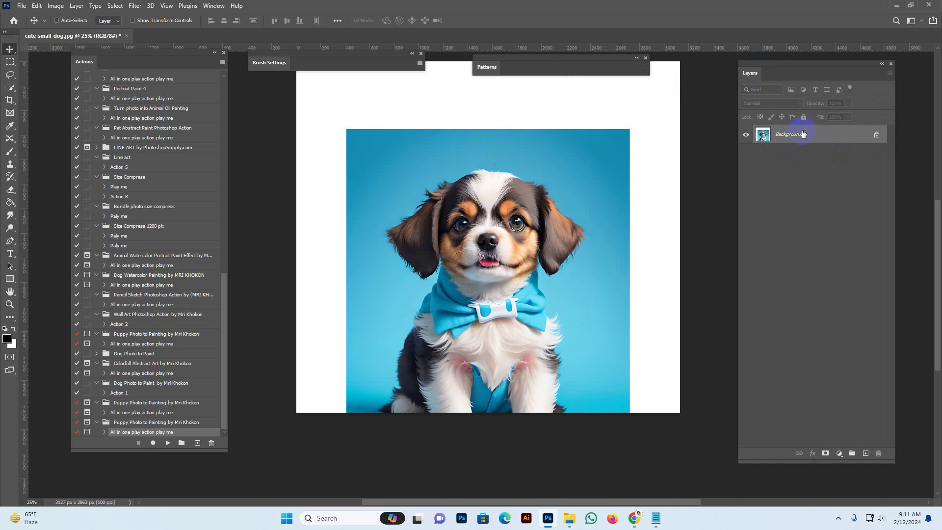
{"action": "double_click", "coordinate": [840, 134]}
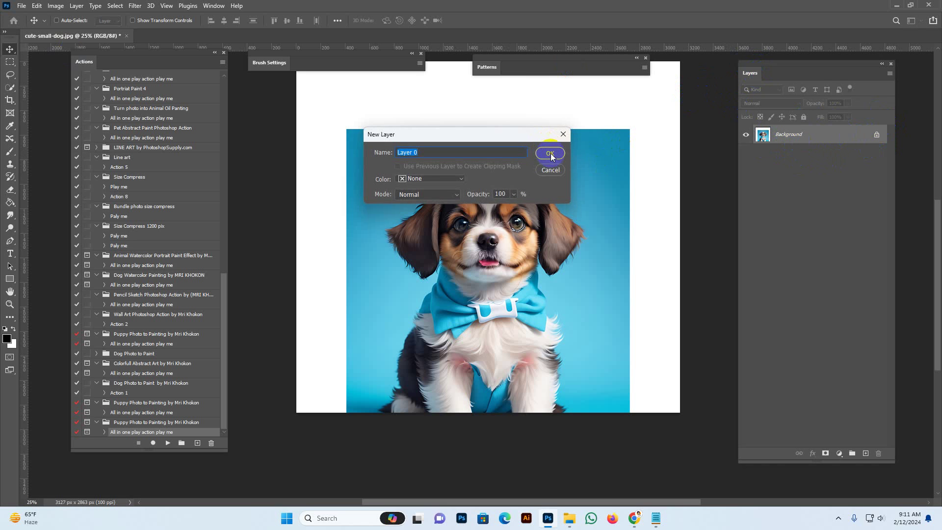
{"action": "left_click", "coordinate": [547, 150]}
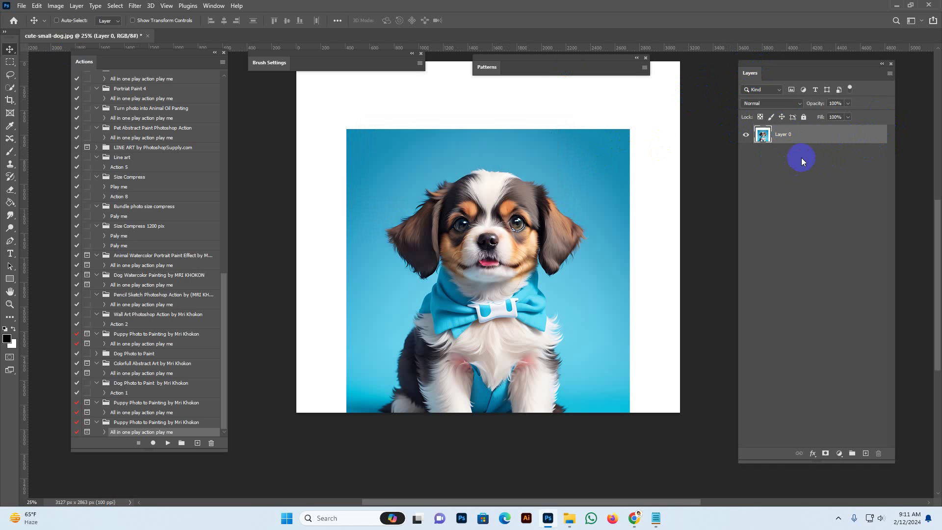
{"action": "left_click", "coordinate": [804, 118]}
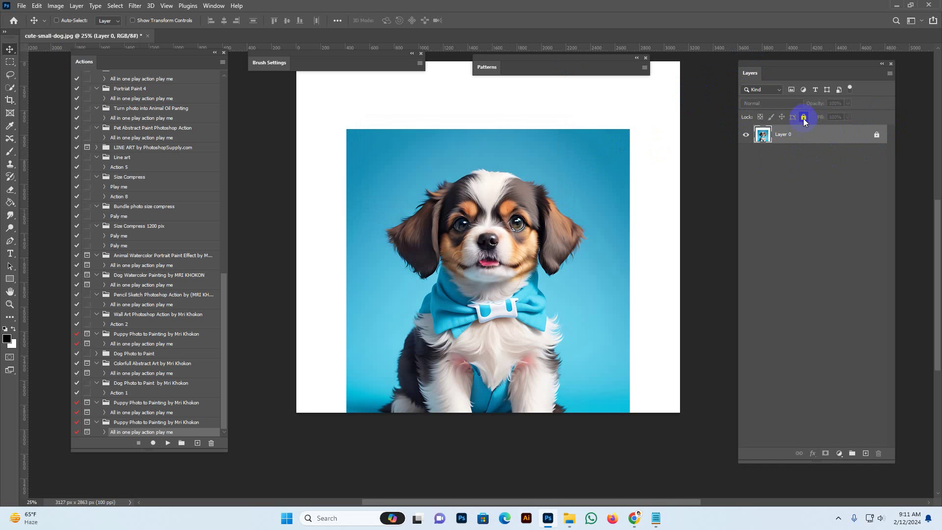
{"action": "right_click", "coordinate": [801, 136]}
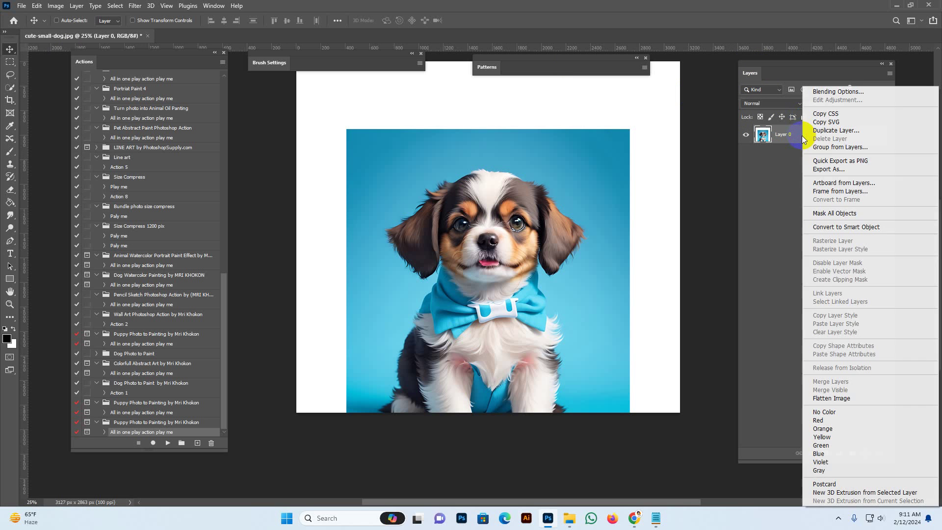
{"action": "left_click", "coordinate": [843, 399]}
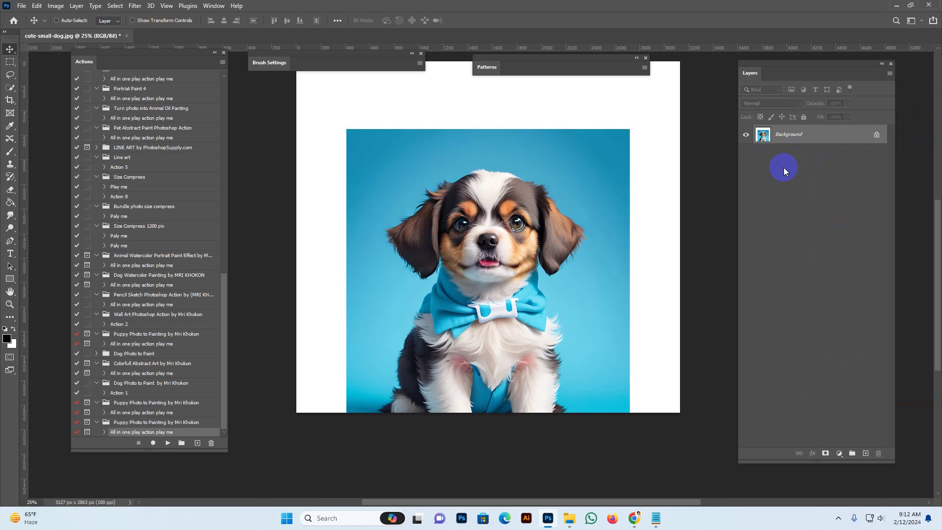
{"action": "left_click_drag", "start_coordinate": [113, 55], "coordinate": [93, 59]}
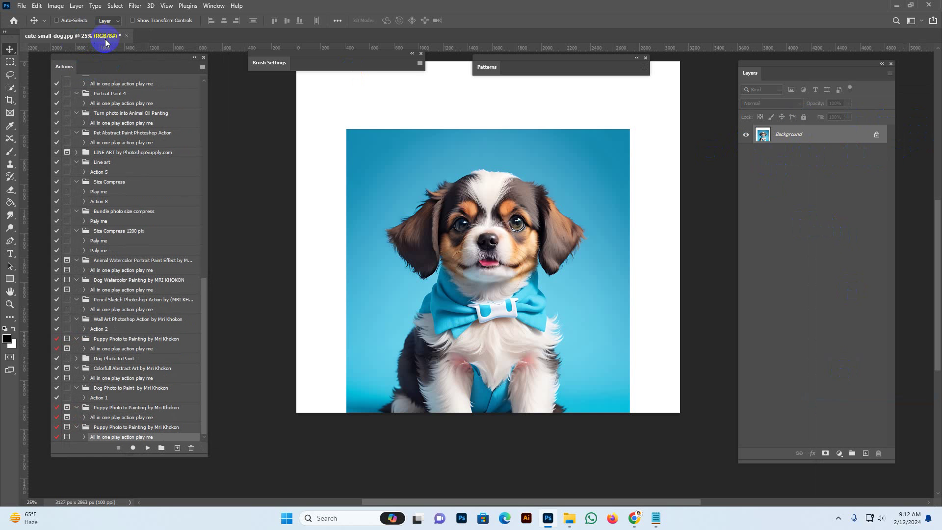
Keep the image mode set to RGB Color.
{"action": "left_click", "coordinate": [56, 6]}
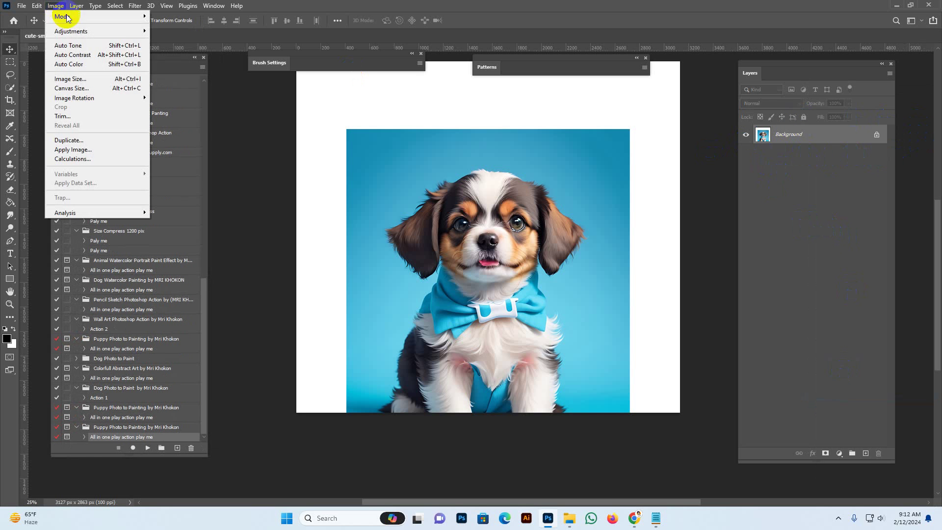
{"action": "mouse_move", "coordinate": [74, 17]}
{"action": "left_click", "coordinate": [173, 57]}
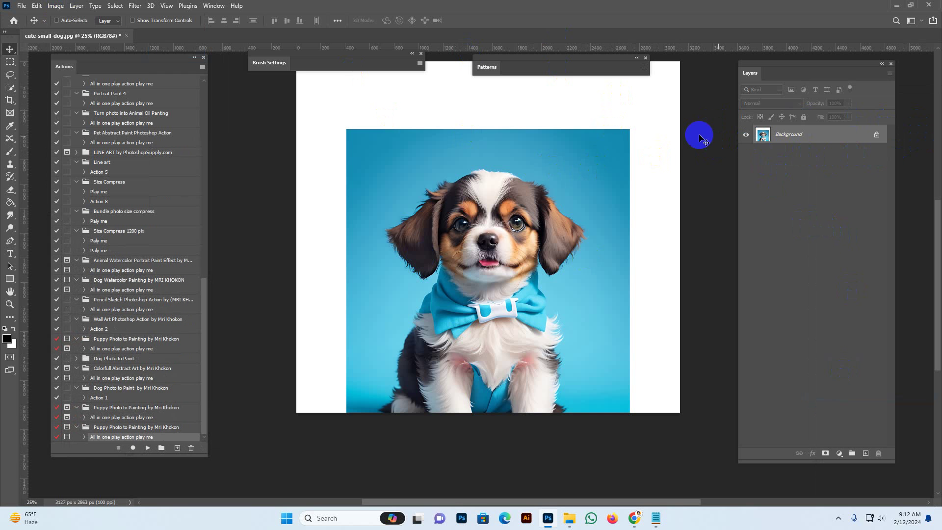
Set the Layers panel options to small thumbnails showing the entire document.
{"action": "left_click", "coordinate": [889, 73]}
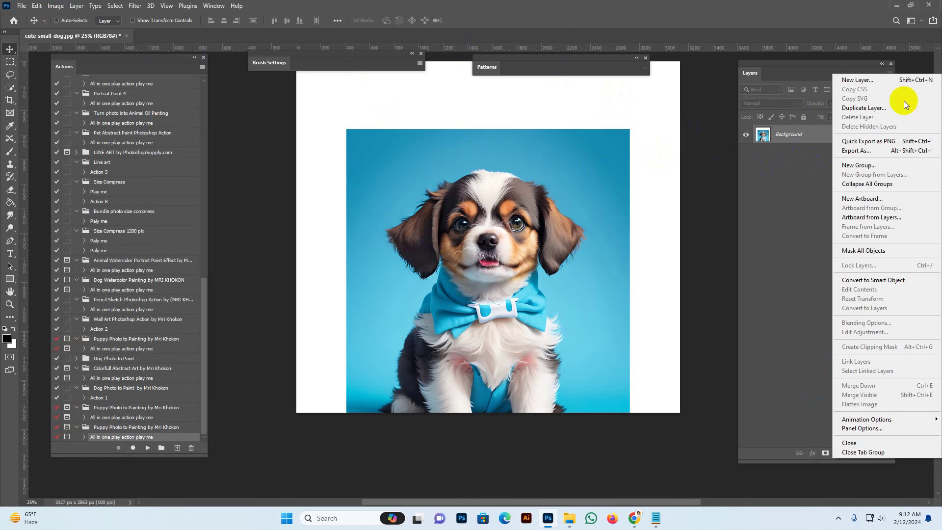
{"action": "left_click", "coordinate": [872, 429]}
{"action": "left_click", "coordinate": [399, 128]}
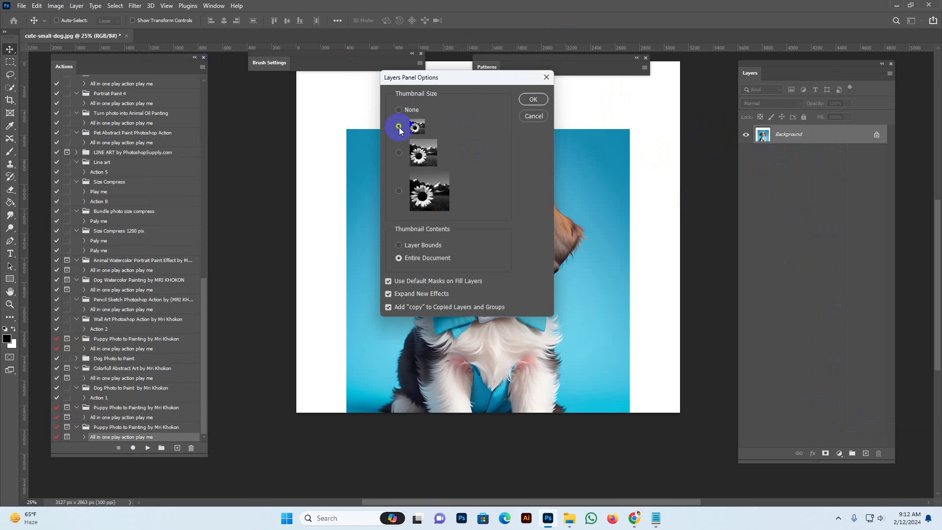
{"action": "left_click", "coordinate": [388, 281]}
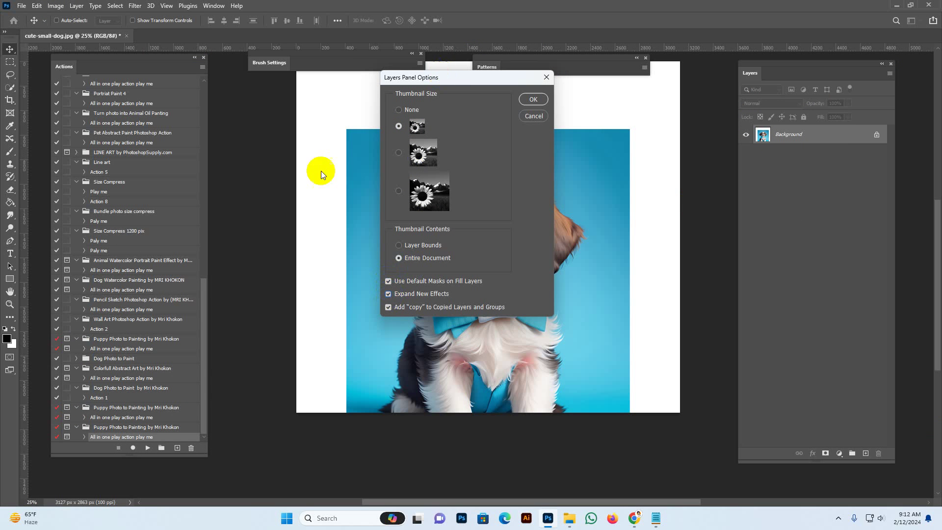
{"action": "left_click", "coordinate": [533, 99]}
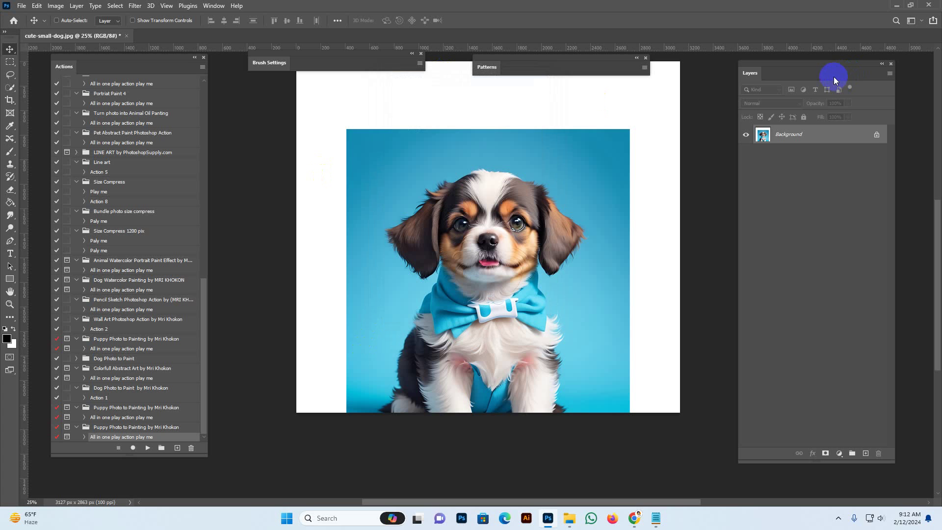
{"action": "left_click_drag", "start_coordinate": [834, 77], "coordinate": [800, 73]}
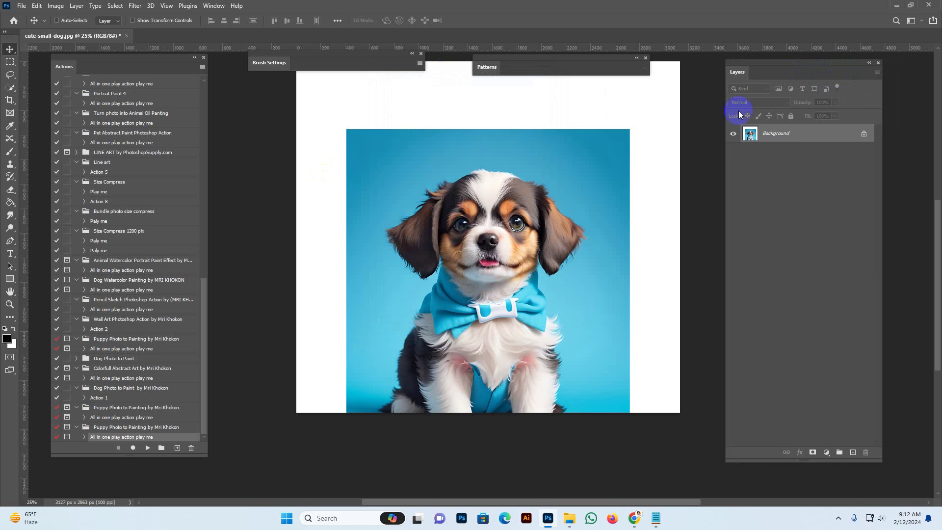
{"action": "left_click_drag", "start_coordinate": [10, 88], "coordinate": [45, 98]}
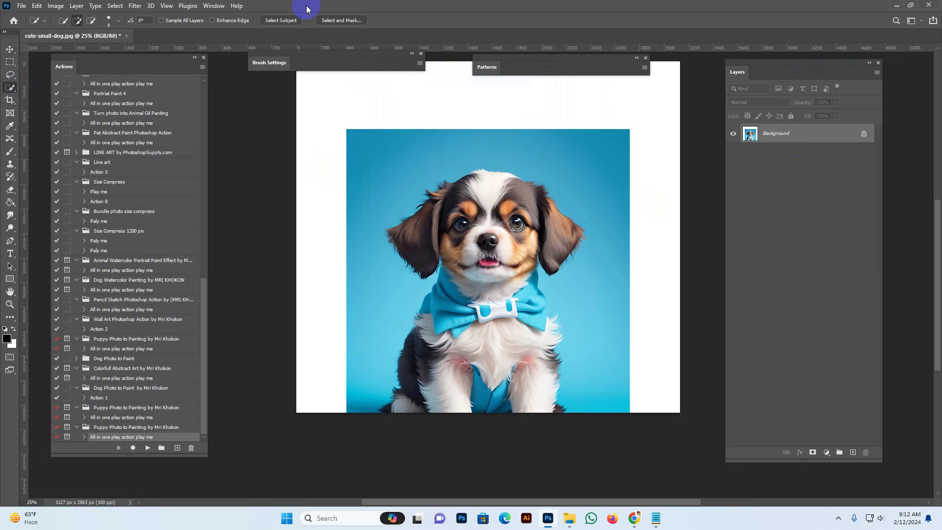
Select the dog with Select Subject and add a new empty layer named 'brush' above Background.
{"action": "left_click", "coordinate": [278, 19]}
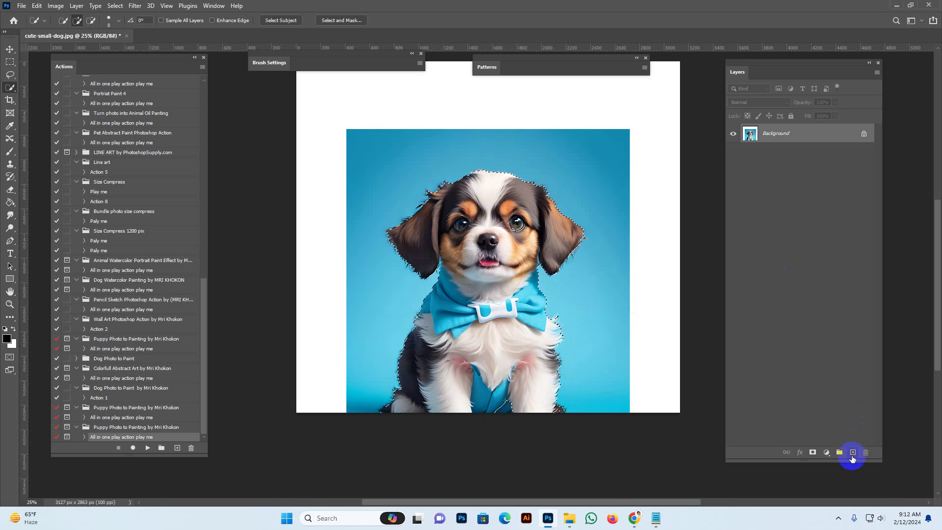
{"action": "left_click", "coordinate": [852, 452]}
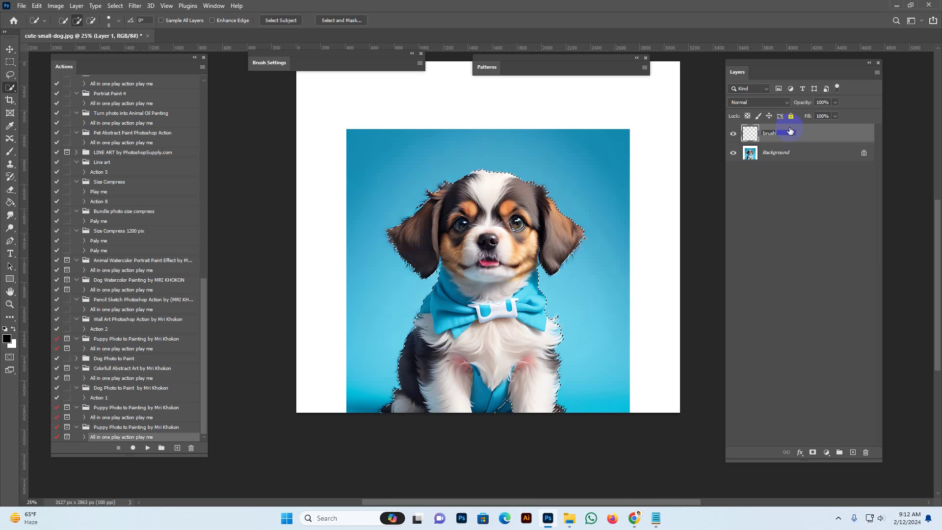
{"action": "key", "text": "Return"}
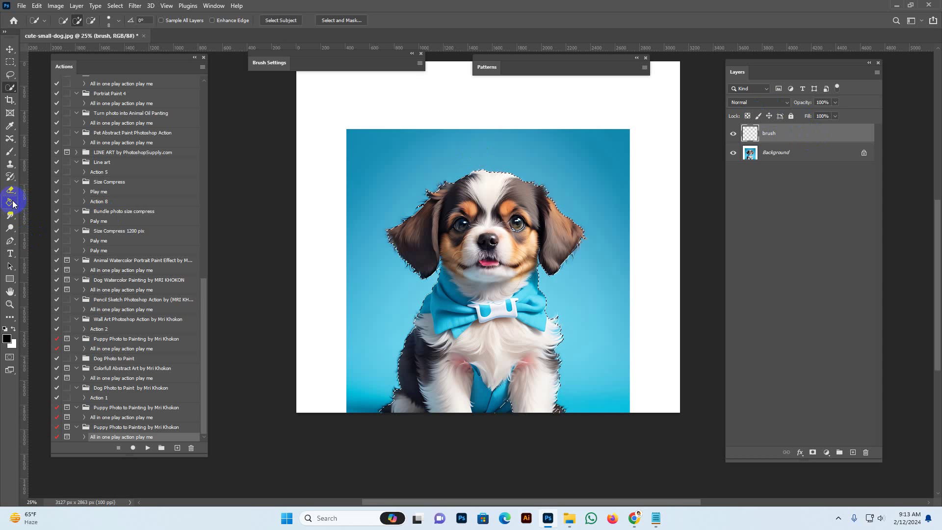
Set up the Brush tool with a soft round tip and red as the foreground colour.
{"action": "left_click", "coordinate": [10, 151]}
{"action": "left_click", "coordinate": [53, 152]}
{"action": "left_click", "coordinate": [71, 21]}
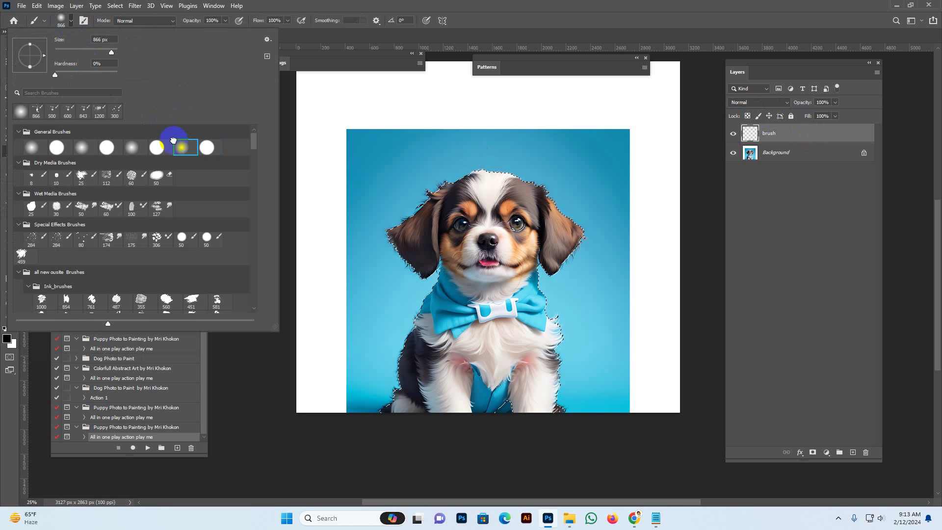
{"action": "left_click", "coordinate": [455, 149]}
{"action": "mouse_move", "coordinate": [454, 161]}
{"action": "left_mouse_down"}
{"action": "mouse_move", "coordinate": [431, 204]}
{"action": "mouse_move", "coordinate": [367, 212]}
{"action": "left_mouse_up"}
{"action": "key", "text": "ctrl+z"}
{"action": "left_click", "coordinate": [7, 338]}
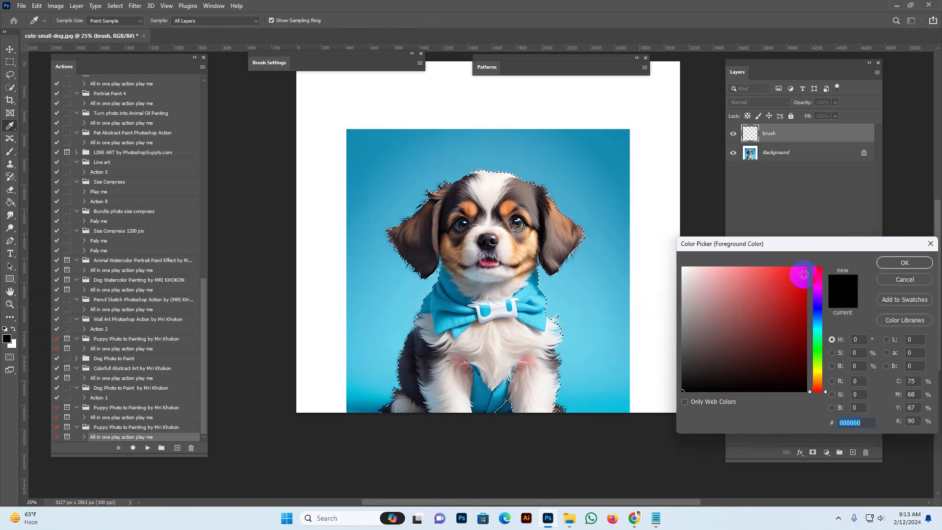
{"action": "left_click", "coordinate": [789, 281]}
{"action": "left_click", "coordinate": [904, 262]}
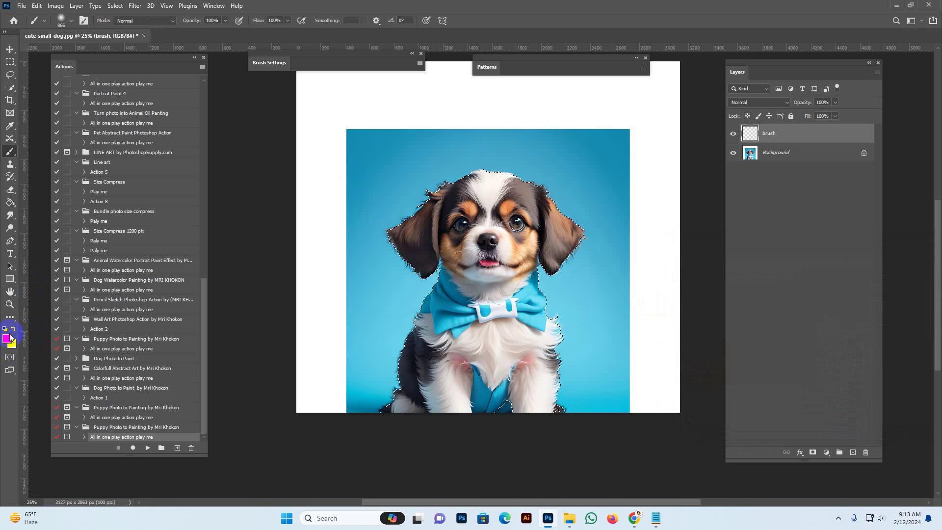
{"action": "left_click", "coordinate": [8, 339]}
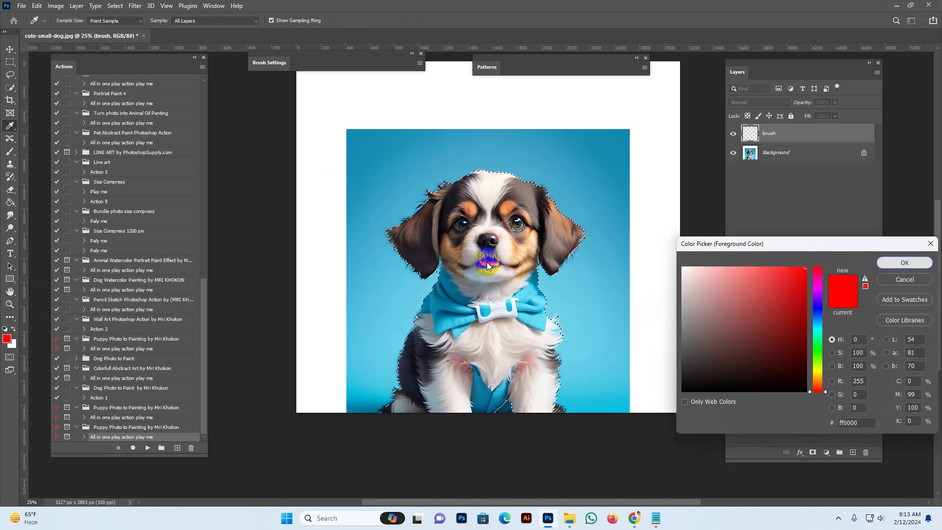
{"action": "left_click", "coordinate": [904, 262]}
Paint the selected dog solid red on the brush layer, zooming in to cover every part.
{"action": "mouse_move", "coordinate": [481, 236]}
{"action": "left_mouse_down"}
{"action": "mouse_move", "coordinate": [448, 200]}
{"action": "mouse_move", "coordinate": [595, 185]}
{"action": "left_mouse_up"}
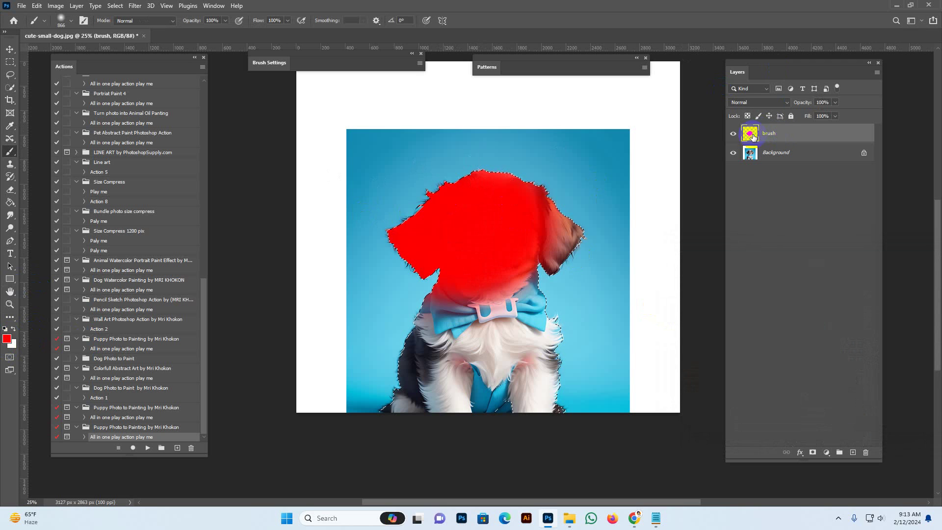
{"action": "mouse_move", "coordinate": [493, 158]}
{"action": "left_mouse_down"}
{"action": "mouse_move", "coordinate": [542, 242]}
{"action": "mouse_move", "coordinate": [488, 267]}
{"action": "mouse_move", "coordinate": [495, 286]}
{"action": "mouse_move", "coordinate": [481, 309]}
{"action": "mouse_move", "coordinate": [457, 269]}
{"action": "mouse_move", "coordinate": [535, 271]}
{"action": "left_mouse_up"}
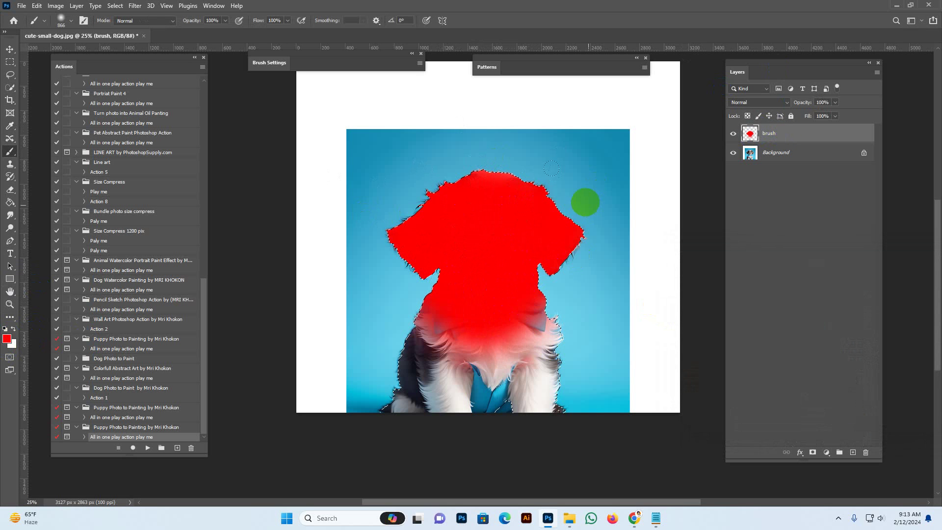
{"action": "mouse_move", "coordinate": [575, 199]}
{"action": "left_mouse_down"}
{"action": "mouse_move", "coordinate": [521, 194]}
{"action": "mouse_move", "coordinate": [478, 275]}
{"action": "mouse_move", "coordinate": [510, 250]}
{"action": "mouse_move", "coordinate": [492, 198]}
{"action": "mouse_move", "coordinate": [432, 223]}
{"action": "mouse_move", "coordinate": [428, 411]}
{"action": "mouse_move", "coordinate": [542, 338]}
{"action": "mouse_move", "coordinate": [478, 294]}
{"action": "mouse_move", "coordinate": [494, 234]}
{"action": "mouse_move", "coordinate": [439, 232]}
{"action": "mouse_move", "coordinate": [505, 466]}
{"action": "mouse_move", "coordinate": [458, 294]}
{"action": "mouse_move", "coordinate": [465, 201]}
{"action": "mouse_move", "coordinate": [476, 200]}
{"action": "left_mouse_up"}
{"action": "key", "text": "ctrl+plus"}
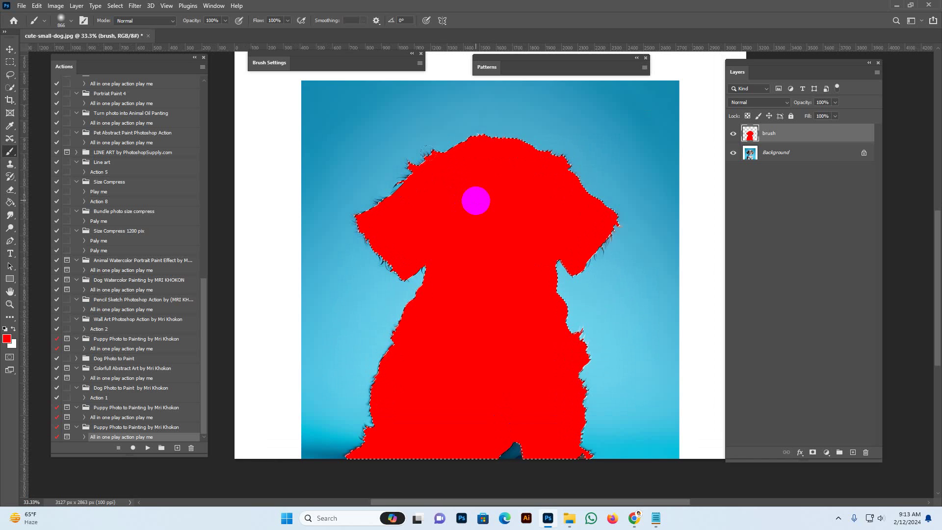
{"action": "mouse_move", "coordinate": [521, 478]}
{"action": "left_mouse_down"}
{"action": "mouse_move", "coordinate": [508, 435]}
{"action": "mouse_move", "coordinate": [530, 399]}
{"action": "mouse_move", "coordinate": [505, 345]}
{"action": "mouse_move", "coordinate": [556, 327]}
{"action": "left_mouse_up"}
{"action": "mouse_move", "coordinate": [498, 162]}
{"action": "left_mouse_down"}
{"action": "mouse_move", "coordinate": [464, 152]}
{"action": "mouse_move", "coordinate": [566, 269]}
{"action": "mouse_move", "coordinate": [558, 270]}
{"action": "left_mouse_up"}
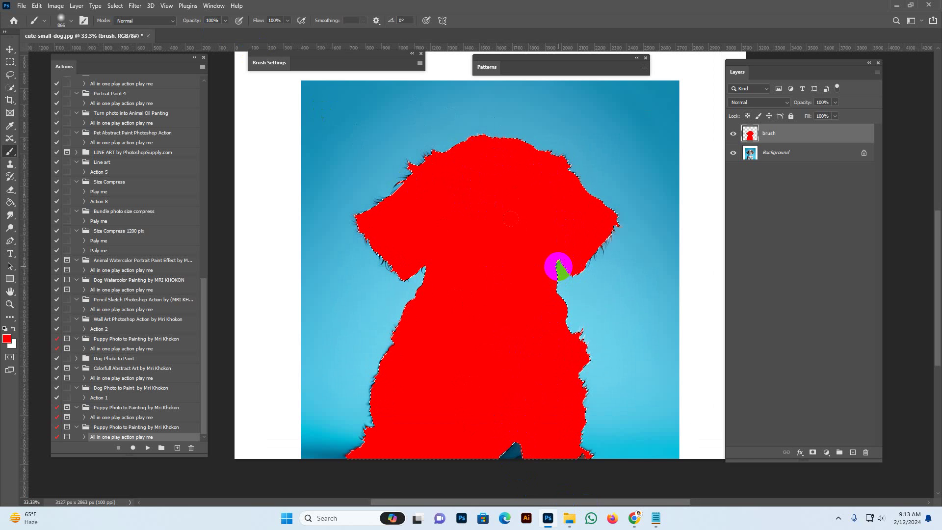
{"action": "key", "text": "ctrl+plus"}
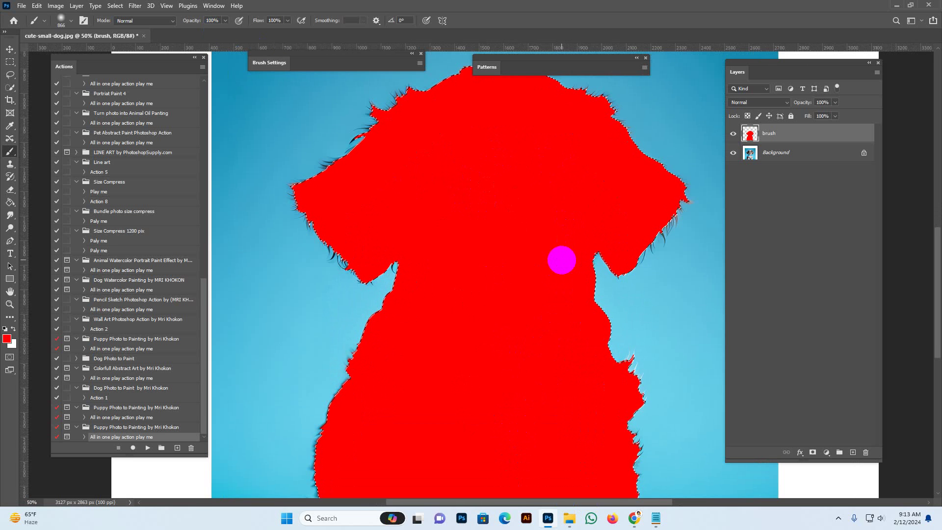
{"action": "mouse_move", "coordinate": [559, 259]}
{"action": "left_mouse_down"}
{"action": "mouse_move", "coordinate": [458, 199]}
{"action": "mouse_move", "coordinate": [503, 138]}
{"action": "mouse_move", "coordinate": [626, 244]}
{"action": "mouse_move", "coordinate": [294, 189]}
{"action": "mouse_move", "coordinate": [412, 122]}
{"action": "mouse_move", "coordinate": [374, 216]}
{"action": "left_mouse_up"}
{"action": "mouse_move", "coordinate": [426, 299]}
{"action": "left_mouse_down"}
{"action": "mouse_move", "coordinate": [466, 230]}
{"action": "mouse_move", "coordinate": [369, 150]}
{"action": "left_mouse_up"}
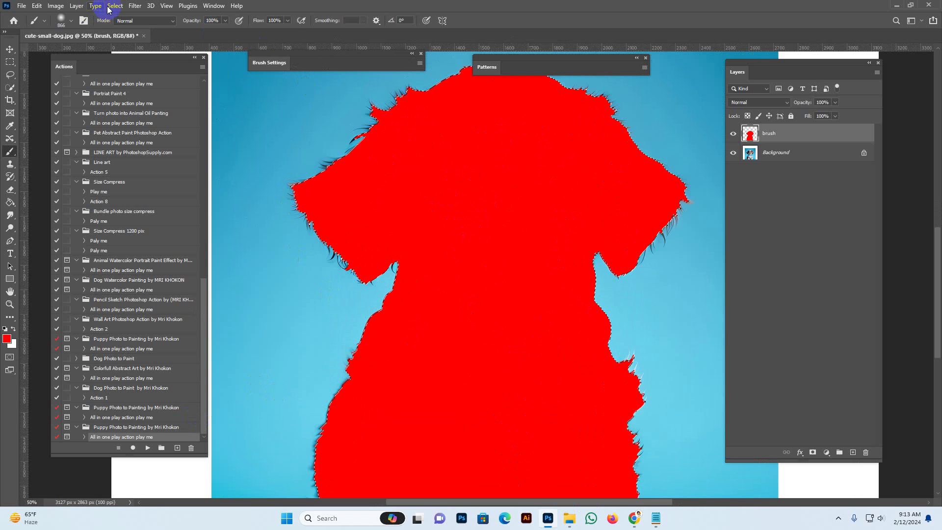
Deselect the dog and paint the body and dark bottom patch red, resizing the brush from 60 to 35.
{"action": "left_click", "coordinate": [114, 6]}
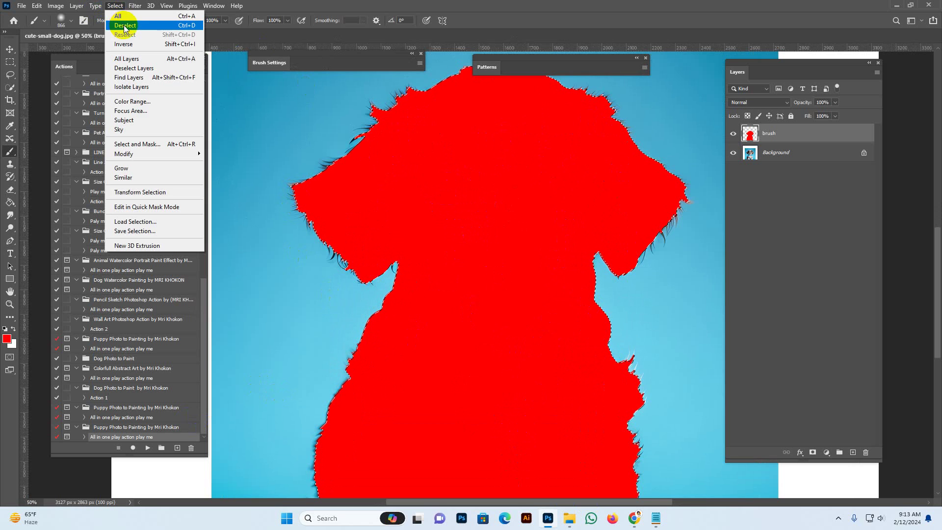
{"action": "left_click", "coordinate": [124, 27]}
{"action": "mouse_move", "coordinate": [491, 204]}
{"action": "left_mouse_down"}
{"action": "mouse_move", "coordinate": [521, 215]}
{"action": "mouse_move", "coordinate": [557, 274]}
{"action": "mouse_move", "coordinate": [547, 345]}
{"action": "mouse_move", "coordinate": [557, 232]}
{"action": "mouse_move", "coordinate": [543, 326]}
{"action": "mouse_move", "coordinate": [546, 404]}
{"action": "left_mouse_up"}
{"action": "scroll", "coordinate": [543, 326], "scroll_direction": "down", "scroll_amount": 5}
{"action": "key", "text": "bracketright"}
{"action": "key", "text": "bracketright"}
{"action": "key", "text": "bracketright"}
{"action": "key", "text": "bracketright"}
{"action": "mouse_move", "coordinate": [521, 439]}
{"action": "left_mouse_down"}
{"action": "mouse_move", "coordinate": [539, 409]}
{"action": "mouse_move", "coordinate": [530, 427]}
{"action": "mouse_move", "coordinate": [545, 444]}
{"action": "mouse_move", "coordinate": [555, 423]}
{"action": "mouse_move", "coordinate": [550, 431]}
{"action": "mouse_move", "coordinate": [641, 437]}
{"action": "left_mouse_up"}
{"action": "key", "text": "bracketleft"}
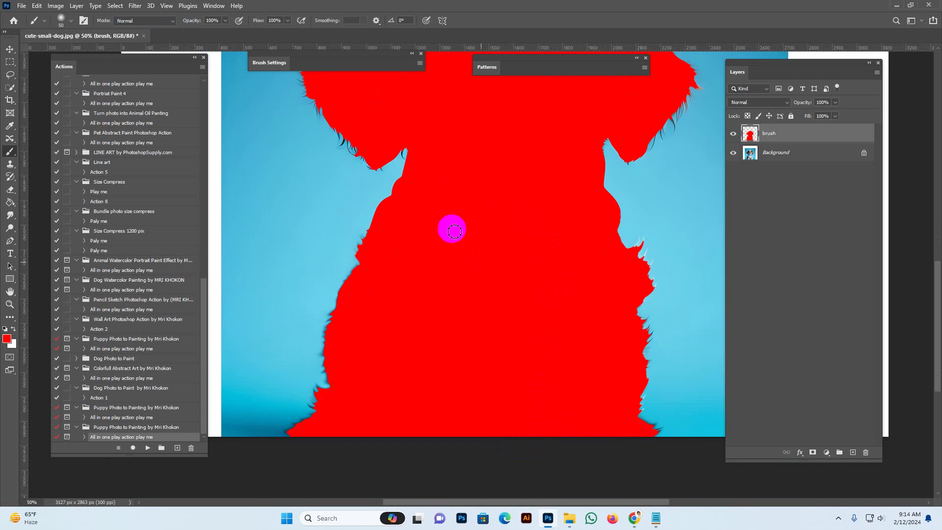
{"action": "key", "text": "bracketleft"}
{"action": "key", "text": "bracketleft"}
{"action": "key", "text": "bracketleft"}
Lock the brush layer's transparent pixels and paint red along the left and right ear edges.
{"action": "left_click", "coordinate": [747, 116]}
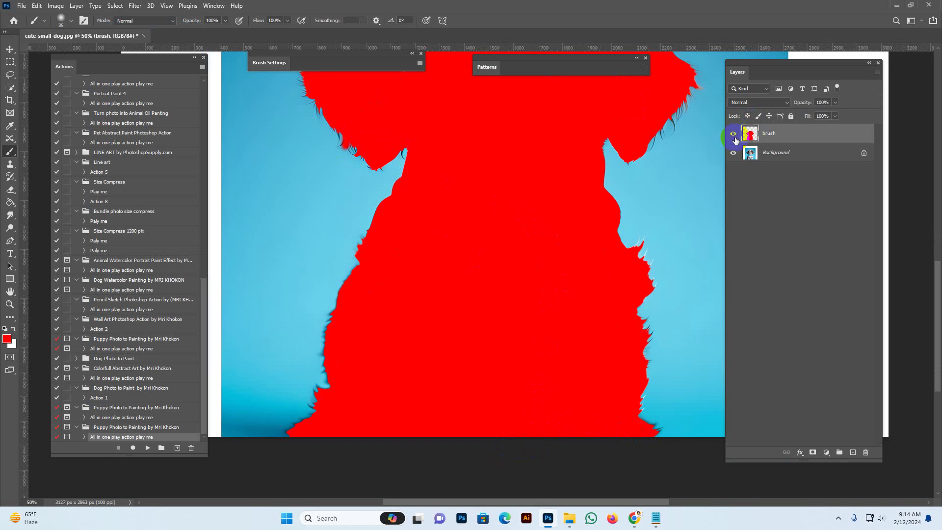
{"action": "left_click", "coordinate": [732, 133]}
{"action": "left_click", "coordinate": [733, 133]}
{"action": "left_click_drag", "start_coordinate": [565, 185], "coordinate": [587, 308]}
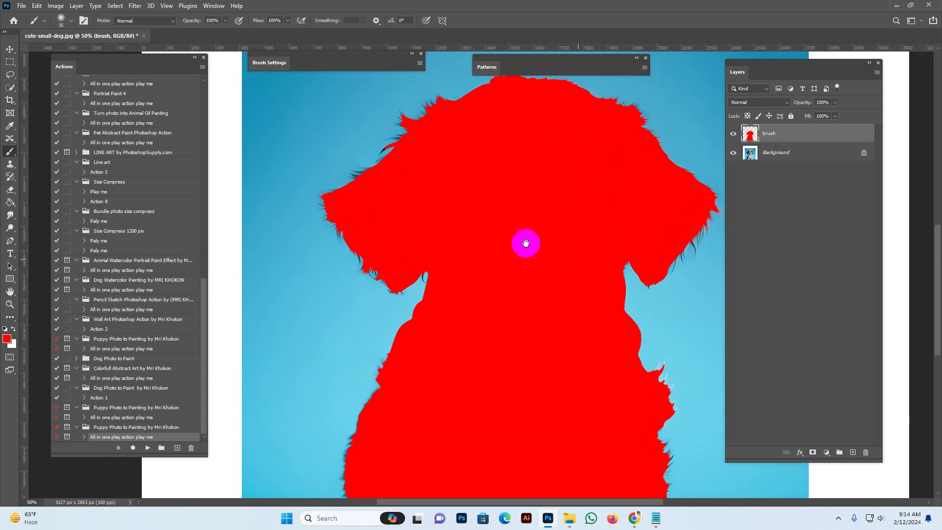
{"action": "mouse_move", "coordinate": [385, 155]}
{"action": "left_mouse_down"}
{"action": "mouse_move", "coordinate": [369, 180]}
{"action": "mouse_move", "coordinate": [355, 177]}
{"action": "mouse_move", "coordinate": [402, 163]}
{"action": "mouse_move", "coordinate": [404, 150]}
{"action": "mouse_move", "coordinate": [385, 154]}
{"action": "mouse_move", "coordinate": [413, 137]}
{"action": "mouse_move", "coordinate": [403, 118]}
{"action": "mouse_move", "coordinate": [420, 129]}
{"action": "mouse_move", "coordinate": [440, 102]}
{"action": "left_mouse_up"}
{"action": "left_click_drag", "start_coordinate": [623, 183], "coordinate": [603, 164]}
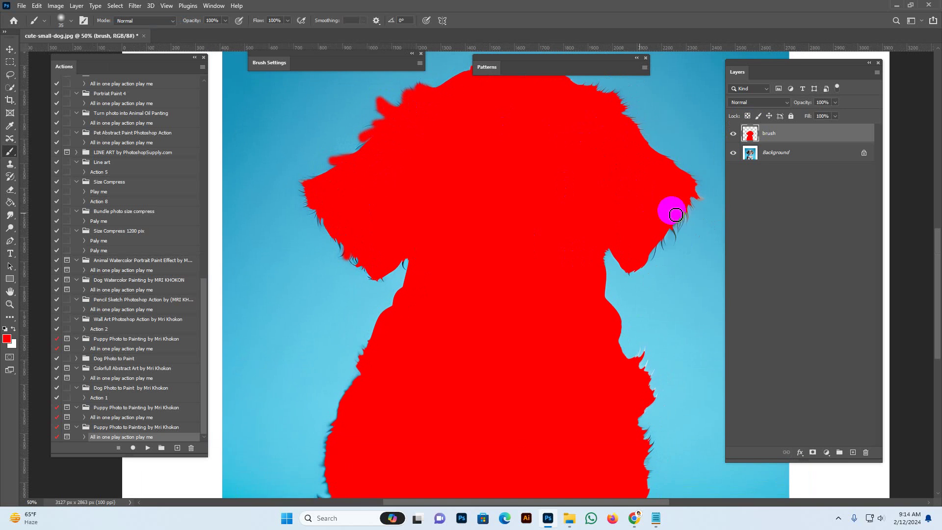
{"action": "mouse_move", "coordinate": [672, 210]}
{"action": "left_mouse_down"}
{"action": "mouse_move", "coordinate": [670, 239]}
{"action": "mouse_move", "coordinate": [681, 245]}
{"action": "mouse_move", "coordinate": [675, 230]}
{"action": "mouse_move", "coordinate": [687, 206]}
{"action": "left_mouse_up"}
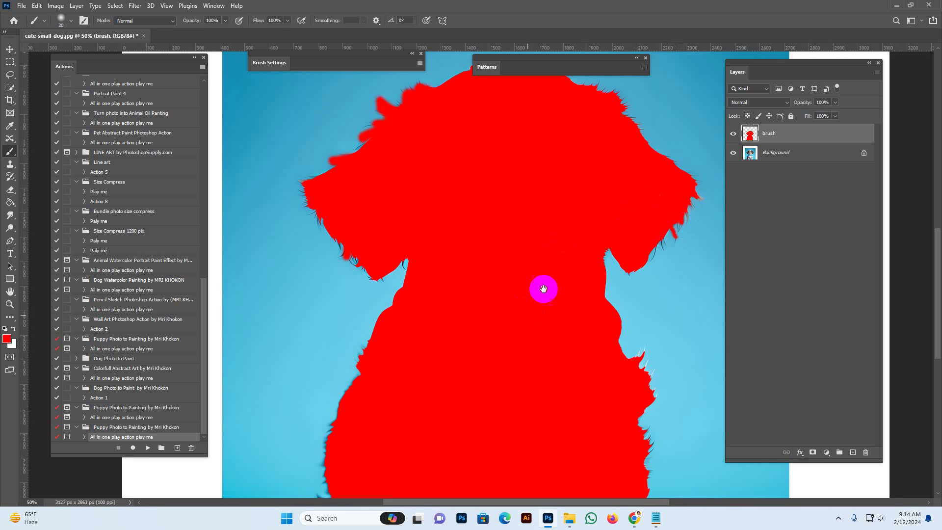
{"action": "left_click_drag", "start_coordinate": [543, 284], "coordinate": [551, 254]}
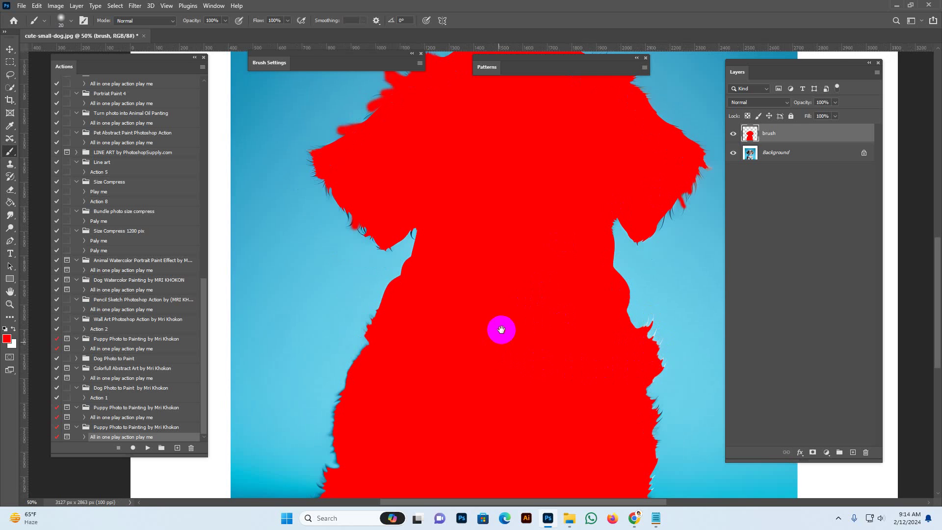
{"action": "scroll", "coordinate": [504, 299], "scroll_direction": "up", "scroll_amount": 3}
{"action": "scroll", "coordinate": [504, 298], "scroll_direction": "right", "scroll_amount": 2}
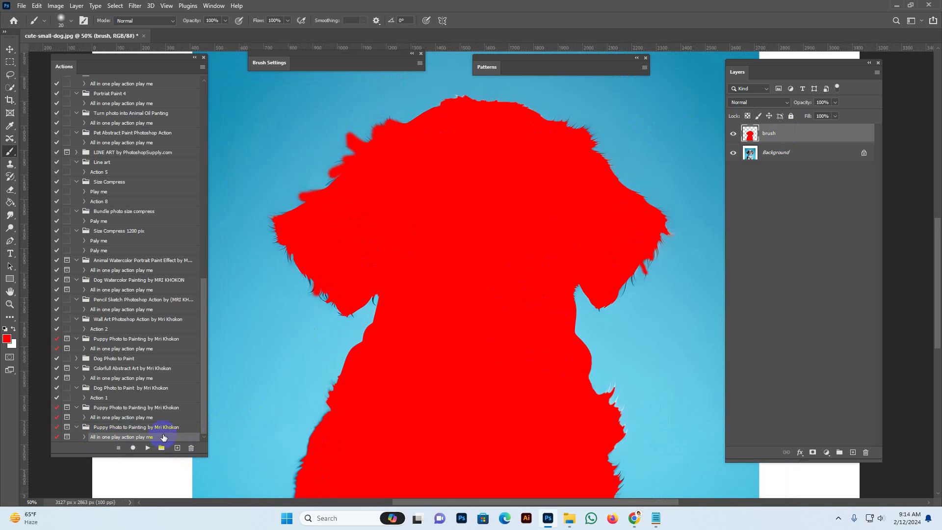
Play the 'All in one play action play me' action on the bow-tie dog photo.
{"action": "left_click", "coordinate": [147, 447]}
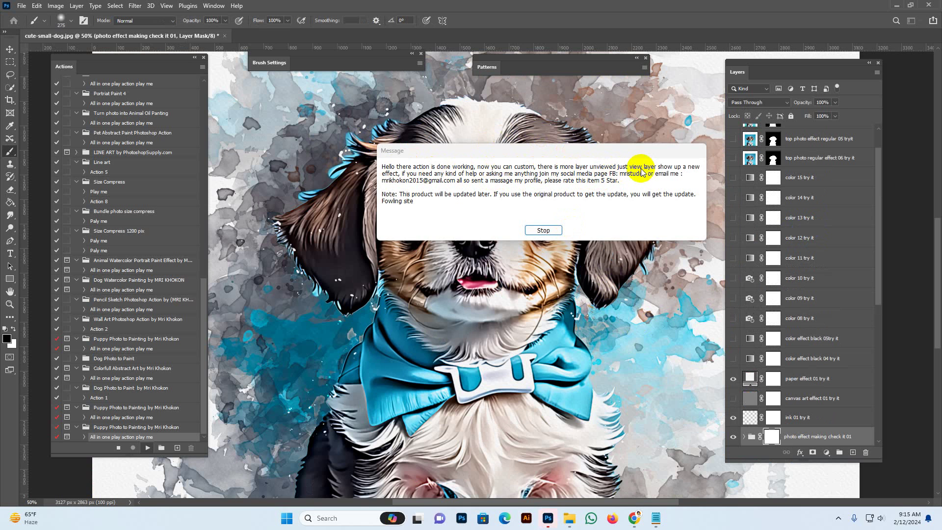
Stop the action's completion message and zoom out to 33.3% to see the whole painting.
{"action": "left_click", "coordinate": [543, 230]}
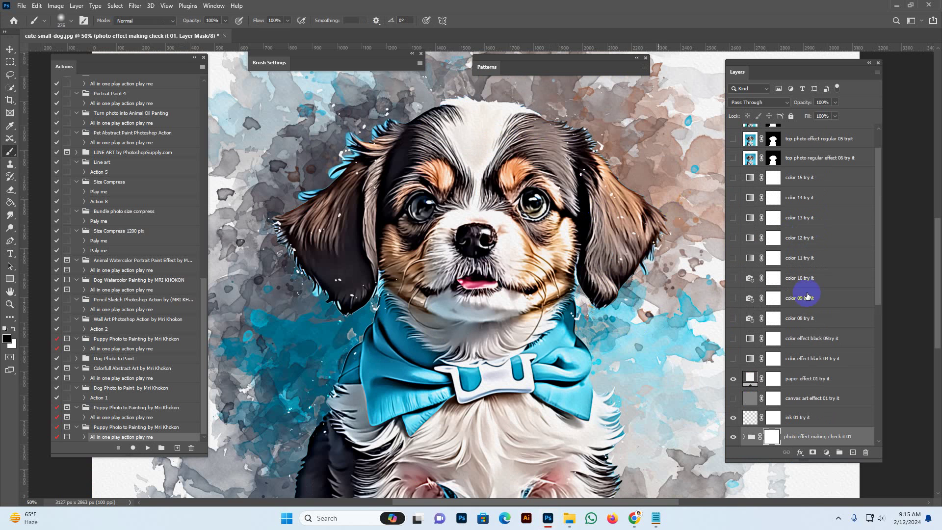
{"action": "scroll", "coordinate": [804, 350], "scroll_direction": "down", "scroll_amount": 5}
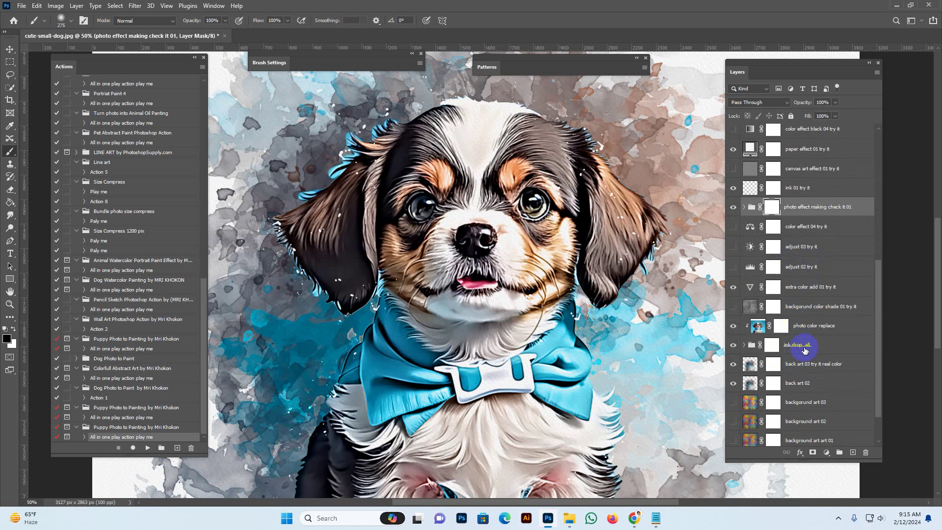
{"action": "scroll", "coordinate": [816, 349], "scroll_direction": "down", "scroll_amount": 1}
{"action": "left_click_drag", "start_coordinate": [524, 199], "coordinate": [553, 228]}
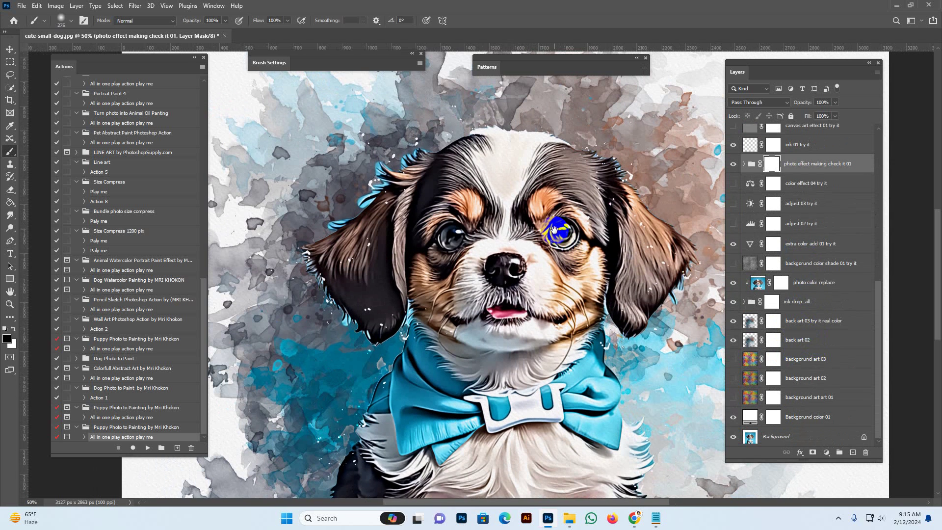
{"action": "key", "text": "z"}
{"action": "left_click", "coordinate": [503, 203], "text": "alt"}
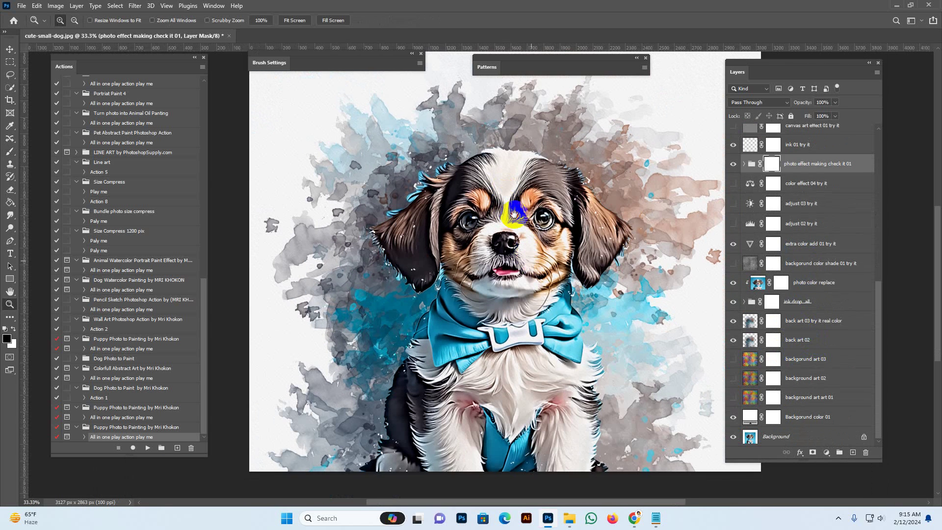
{"action": "key", "text": "b"}
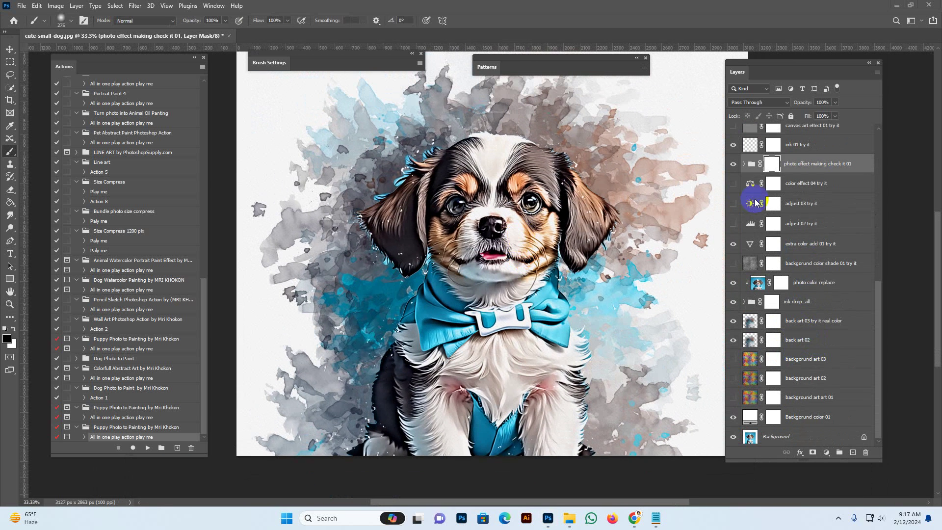
{"action": "scroll", "coordinate": [819, 254], "scroll_direction": "up", "scroll_amount": 5}
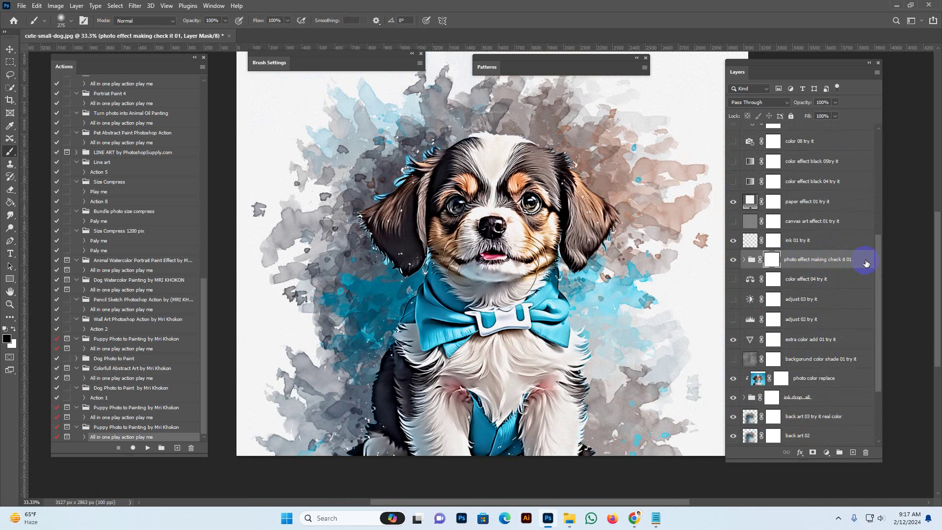
Expand the photo effect making check it 01 group and hide 'photo color reaplce 04 try it' and 'photo effect 03 try it'.
{"action": "left_click", "coordinate": [730, 261]}
{"action": "left_click", "coordinate": [732, 261]}
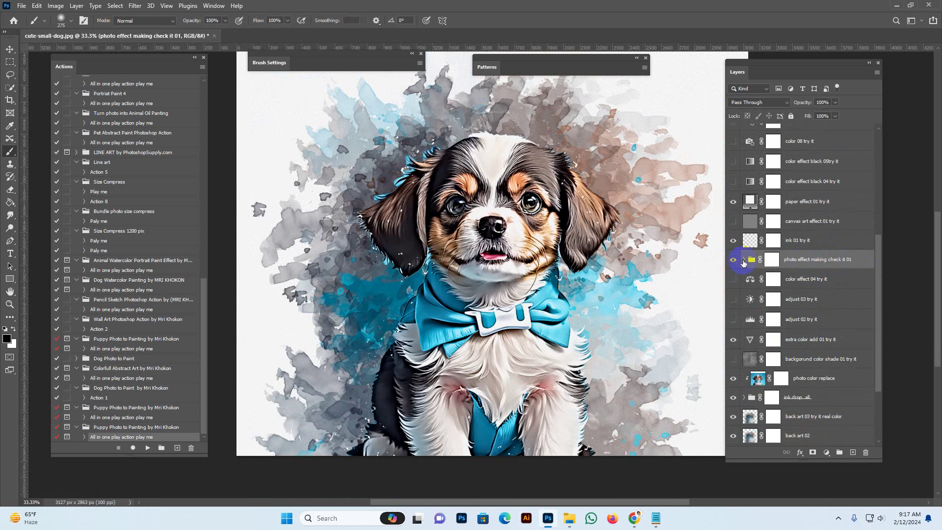
{"action": "left_click", "coordinate": [732, 262]}
{"action": "left_click", "coordinate": [733, 261]}
{"action": "left_click", "coordinate": [743, 260]}
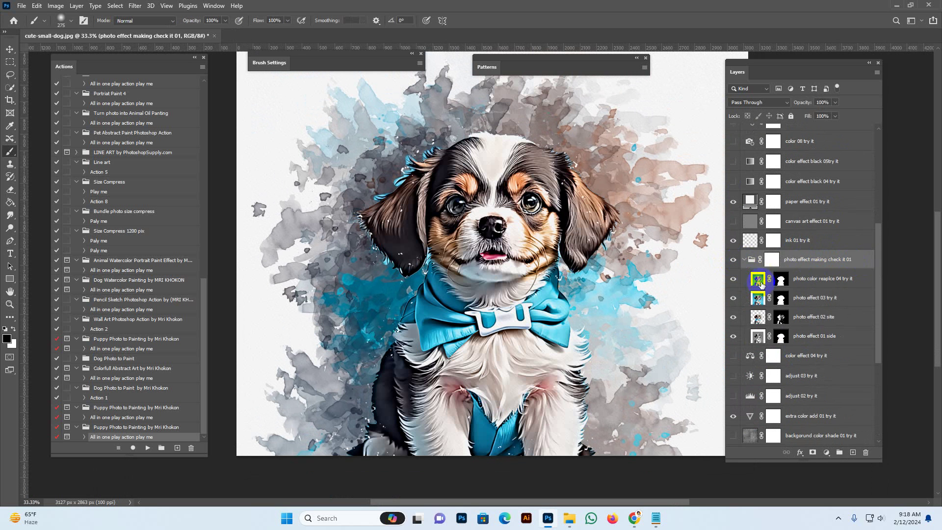
{"action": "left_click", "coordinate": [755, 282]}
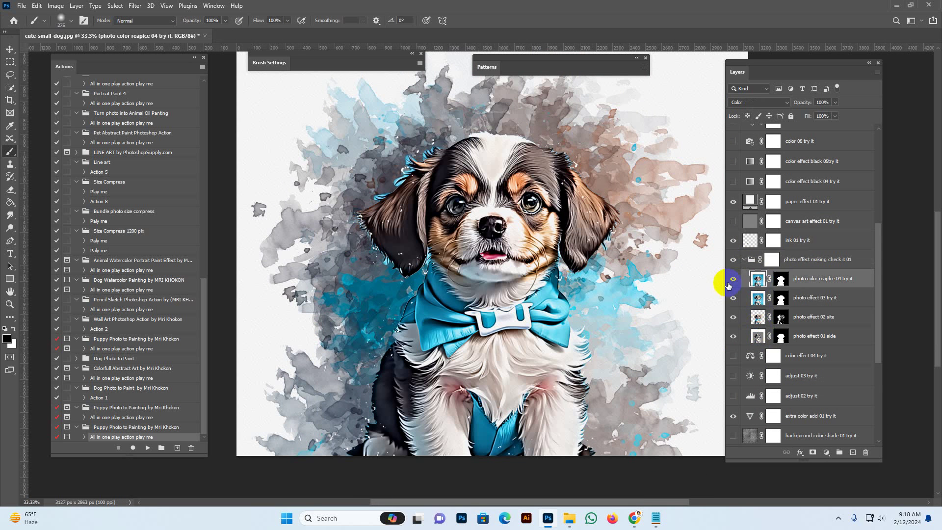
{"action": "left_click", "coordinate": [733, 278]}
{"action": "left_click", "coordinate": [756, 299]}
{"action": "left_click", "coordinate": [733, 298]}
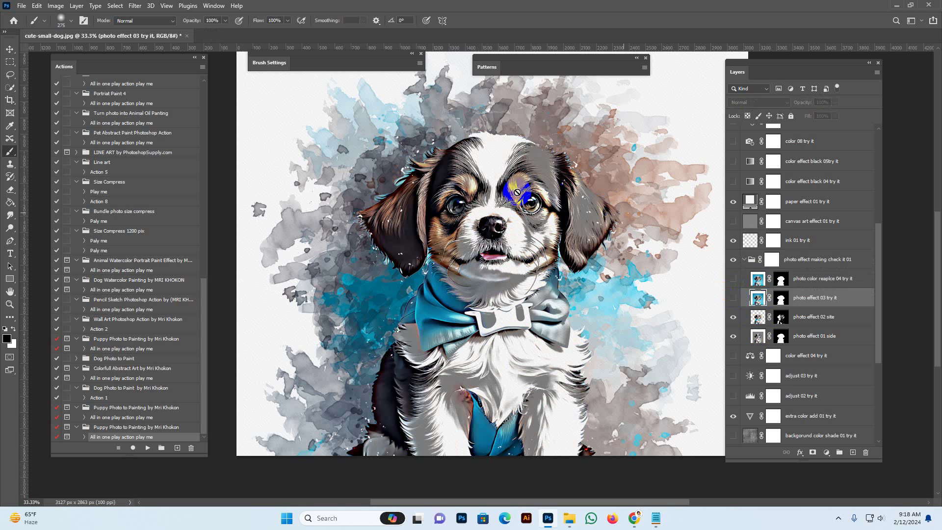
Zoom in to 100% on the dog's forehead and back out to 50% to compare the effect.
{"action": "key", "text": "z"}
{"action": "left_click", "coordinate": [495, 175]}
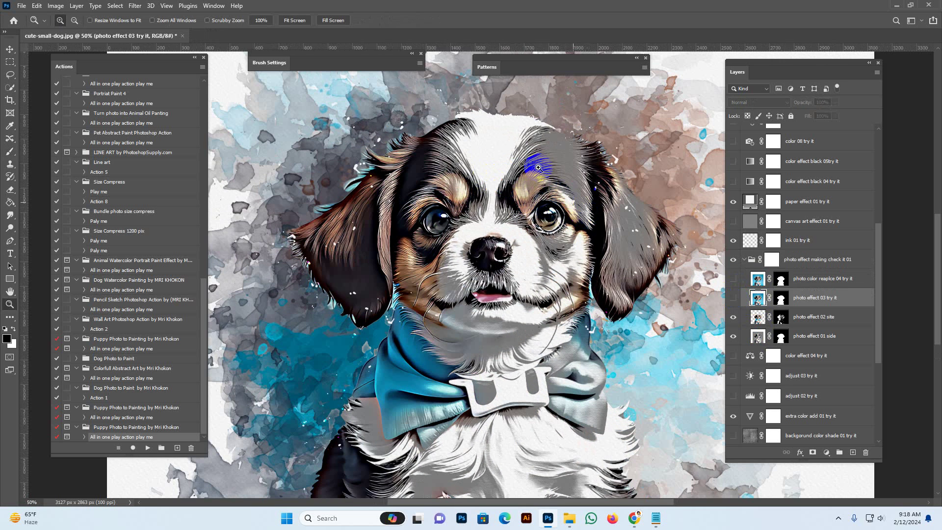
{"action": "left_click", "coordinate": [515, 221]}
{"action": "left_click", "coordinate": [516, 221]}
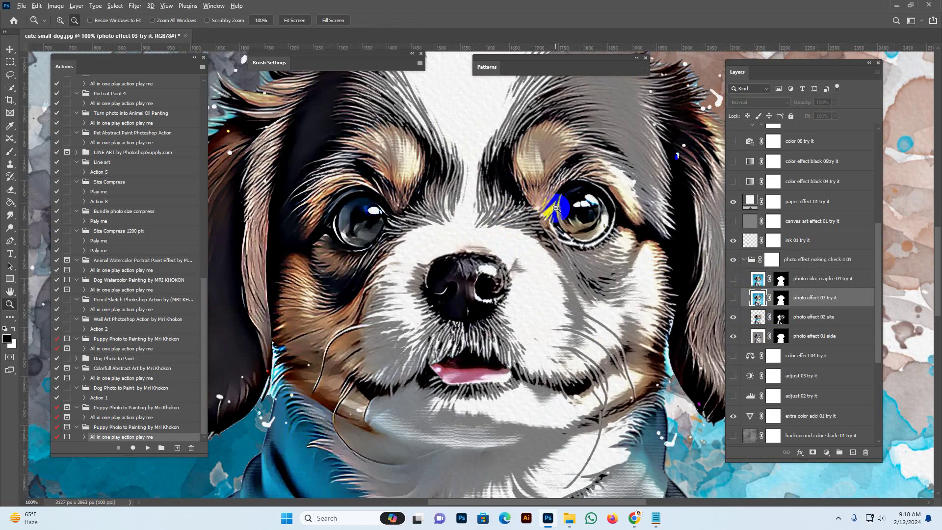
{"action": "left_click", "coordinate": [551, 206], "text": "alt"}
{"action": "left_click", "coordinate": [554, 220], "text": "alt"}
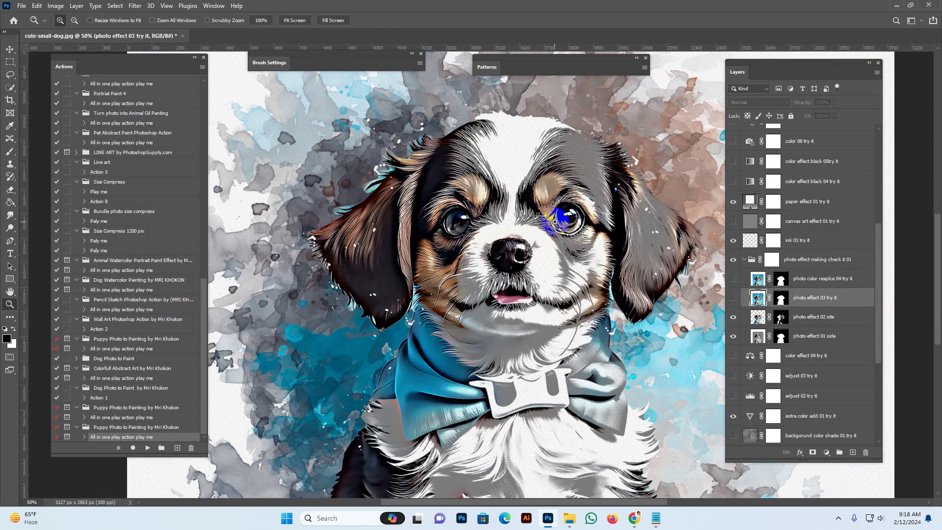
{"action": "left_click", "coordinate": [479, 156]}
{"action": "left_click", "coordinate": [480, 156]}
{"action": "left_click", "coordinate": [675, 353], "text": "alt"}
{"action": "left_click", "coordinate": [675, 354], "text": "alt"}
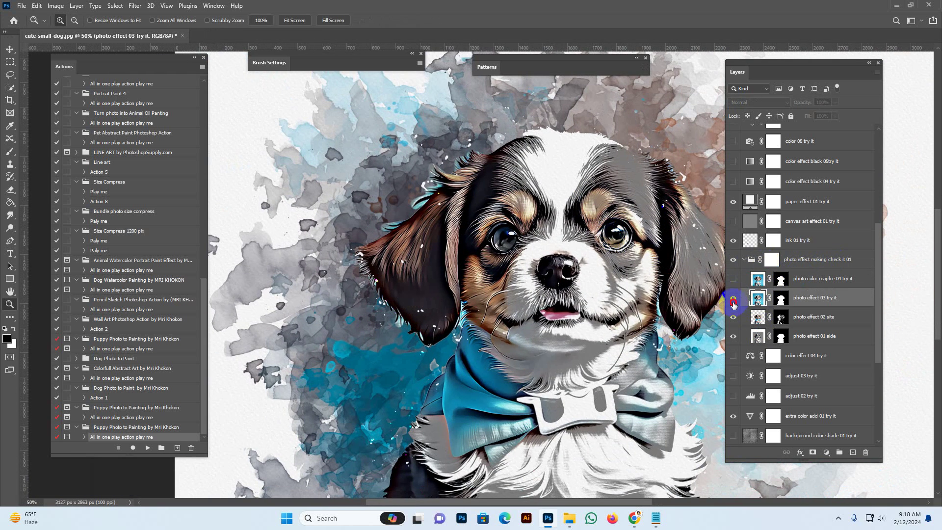
Show both photo effect layers again and collapse the photo effect making check it 01 group.
{"action": "left_click", "coordinate": [734, 279]}
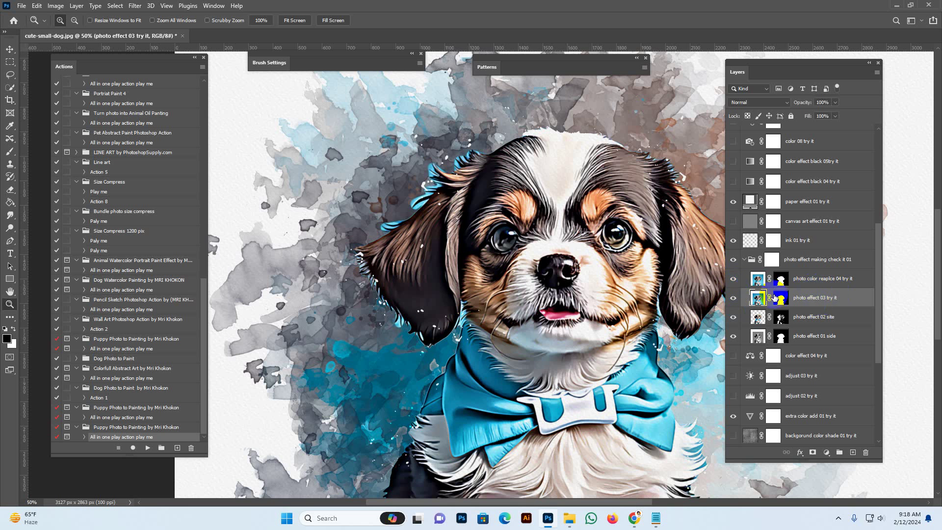
{"action": "left_click", "coordinate": [733, 297]}
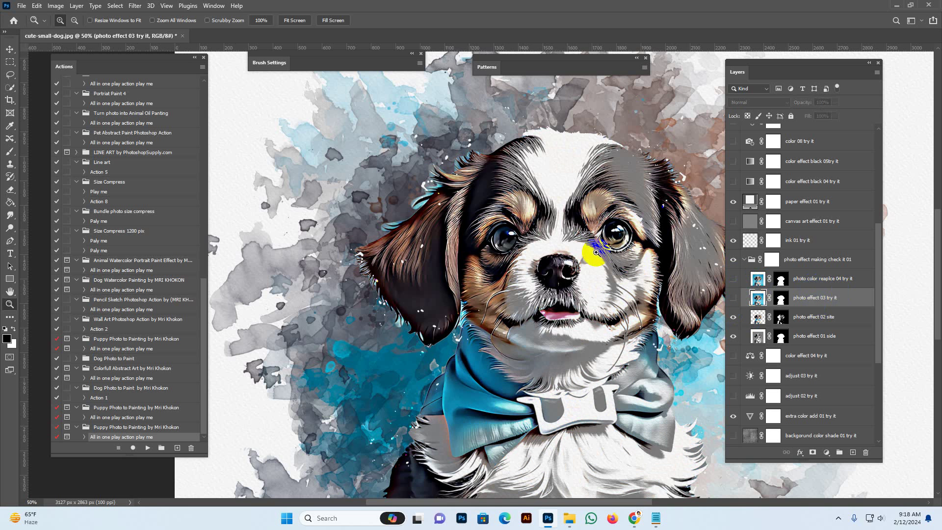
{"action": "left_click_drag", "start_coordinate": [550, 272], "coordinate": [562, 226]}
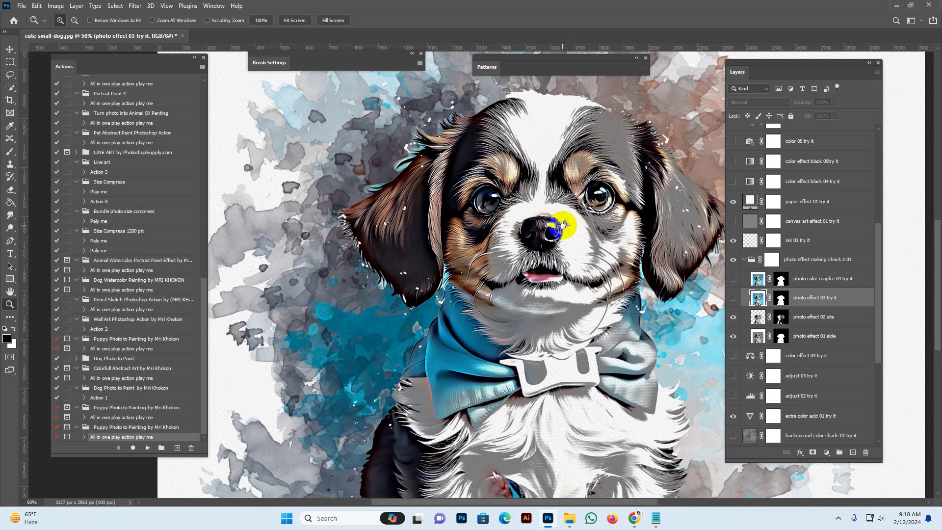
{"action": "left_click_drag", "start_coordinate": [733, 297], "coordinate": [732, 278]}
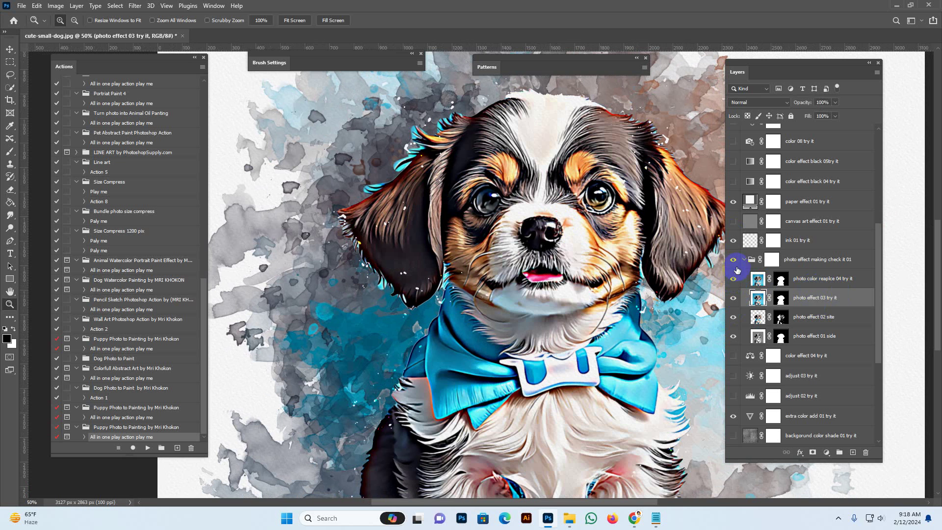
{"action": "left_click", "coordinate": [743, 260]}
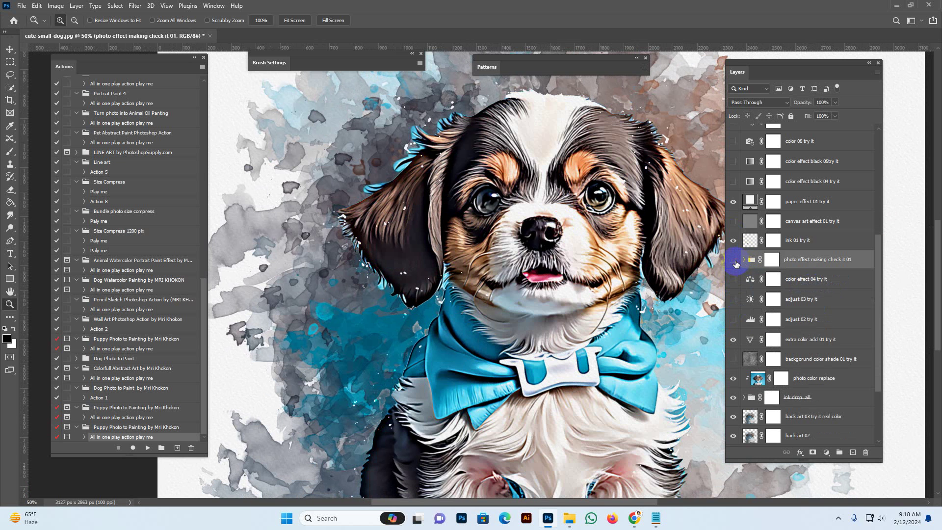
{"action": "left_click", "coordinate": [733, 260]}
Pick a slightly smaller Brush with default black and white colours.
{"action": "scroll", "coordinate": [711, 229], "scroll_direction": "right", "scroll_amount": 1}
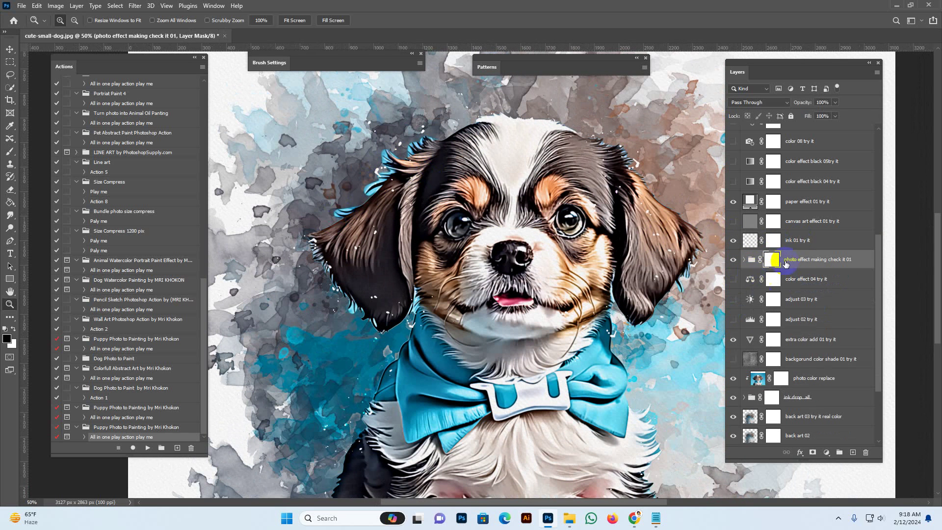
{"action": "left_click", "coordinate": [10, 153]}
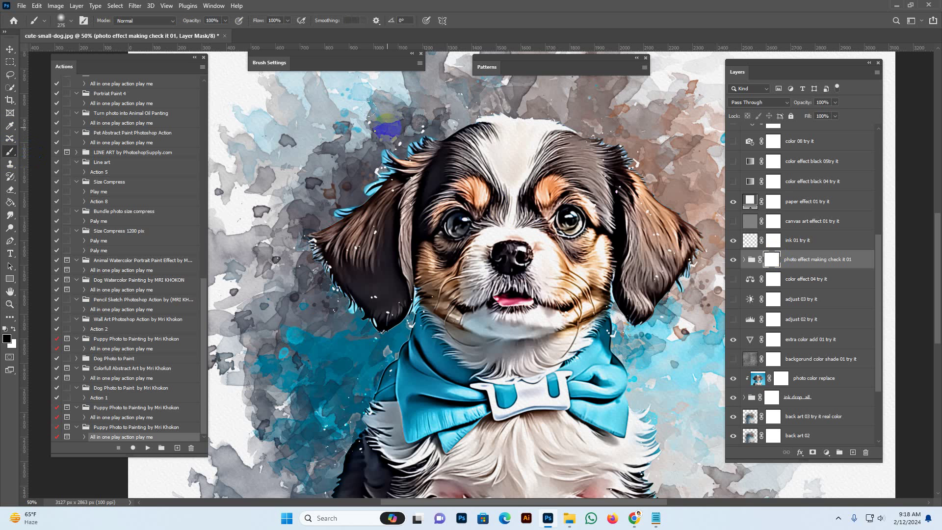
{"action": "key", "text": "bracketleft"}
{"action": "left_click", "coordinate": [5, 328]}
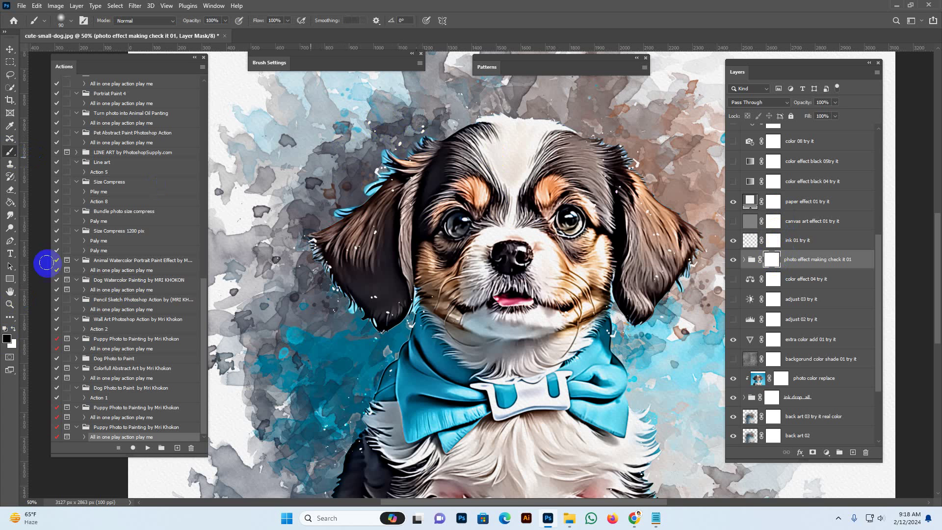
Paint the group's mask along both ear edges, the top of the head and the dog's side.
{"action": "left_click", "coordinate": [403, 126]}
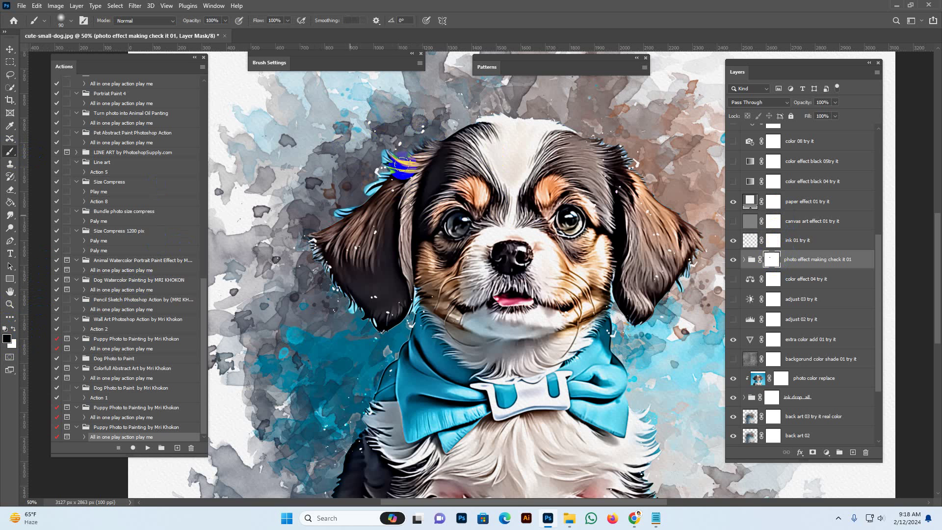
{"action": "left_click_drag", "start_coordinate": [380, 174], "coordinate": [329, 214]}
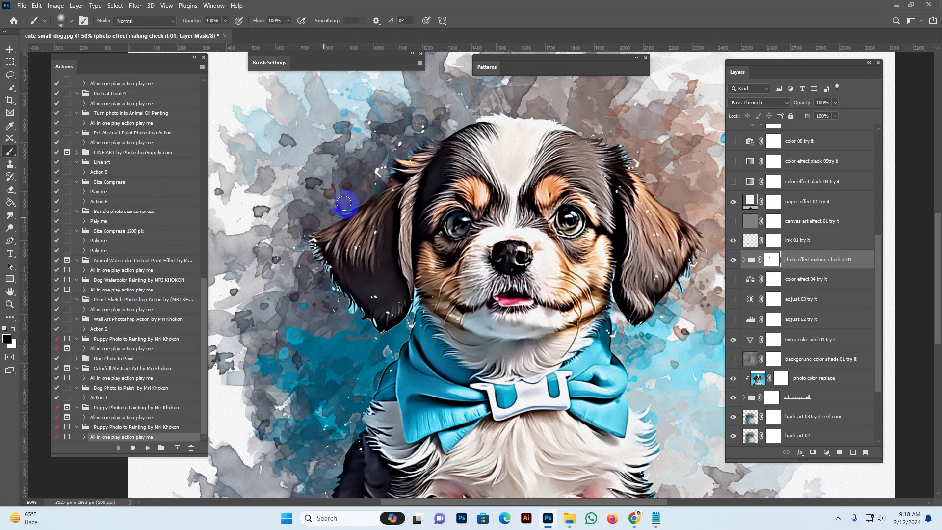
{"action": "left_click_drag", "start_coordinate": [323, 278], "coordinate": [348, 312]}
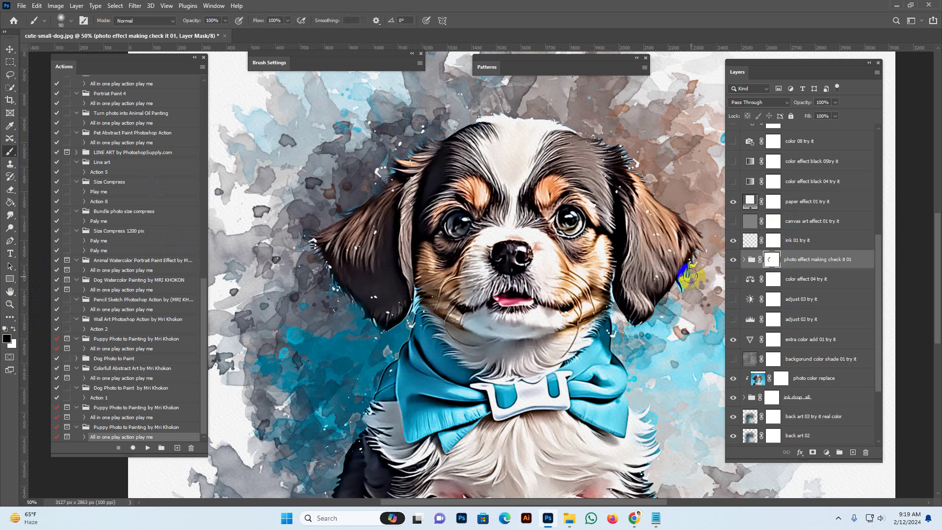
{"action": "mouse_move", "coordinate": [693, 274]}
{"action": "left_mouse_down"}
{"action": "mouse_move", "coordinate": [683, 278]}
{"action": "mouse_move", "coordinate": [696, 273]}
{"action": "mouse_move", "coordinate": [699, 205]}
{"action": "left_mouse_up"}
{"action": "left_click_drag", "start_coordinate": [634, 153], "coordinate": [623, 142]}
{"action": "left_click_drag", "start_coordinate": [549, 115], "coordinate": [436, 112]}
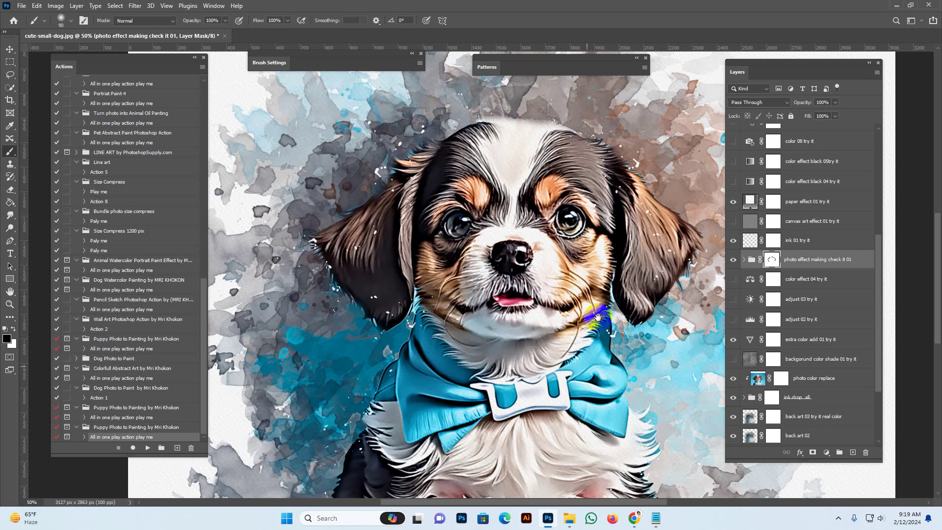
{"action": "scroll", "coordinate": [568, 193], "scroll_direction": "down", "scroll_amount": 5}
{"action": "mouse_move", "coordinate": [635, 257]}
{"action": "left_mouse_down"}
{"action": "mouse_move", "coordinate": [656, 366]}
{"action": "mouse_move", "coordinate": [637, 414]}
{"action": "mouse_move", "coordinate": [315, 311]}
{"action": "left_mouse_up"}
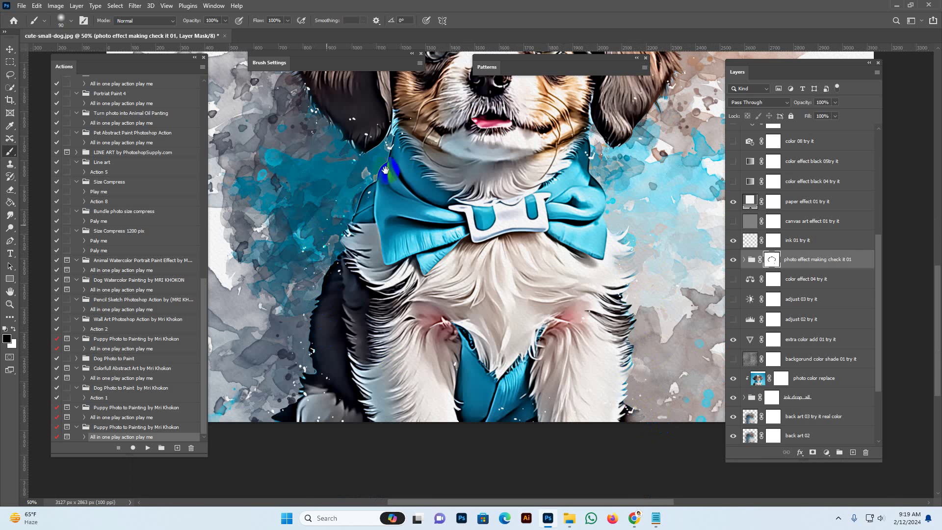
{"action": "scroll", "coordinate": [396, 319], "scroll_direction": "up", "scroll_amount": 5}
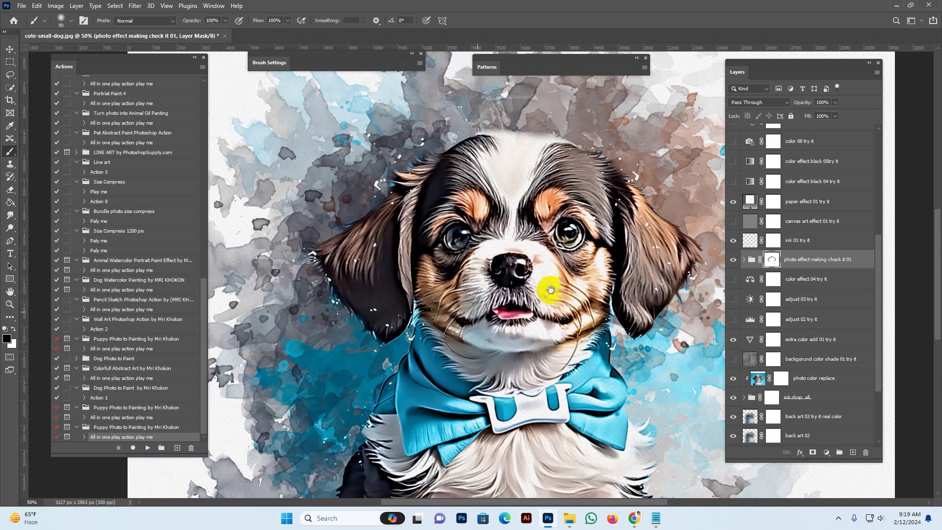
Hide the 'photo effect making check it 01' group, then show and select 'top photo regular effect 06 try it'.
{"action": "left_click", "coordinate": [733, 262]}
{"action": "scroll", "coordinate": [782, 228], "scroll_direction": "up", "scroll_amount": 5}
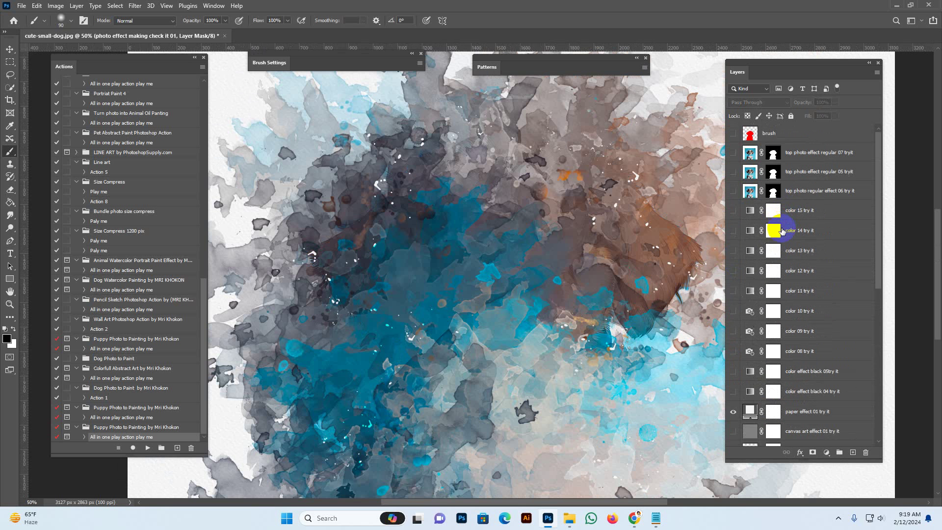
{"action": "left_click", "coordinate": [750, 191]}
{"action": "left_click", "coordinate": [733, 191]}
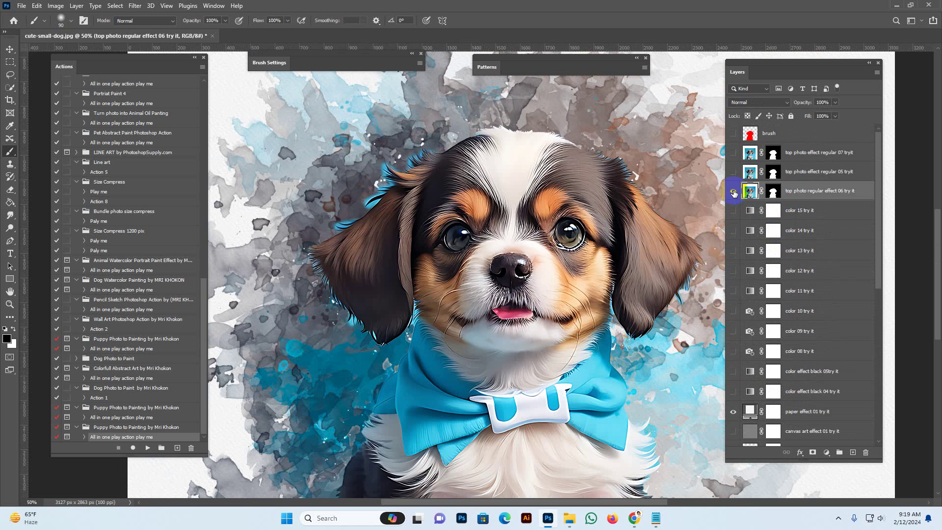
Paint the effect 06 layer's mask to clean up the edges around both ears.
{"action": "scroll", "coordinate": [553, 235], "scroll_direction": "down", "scroll_amount": 3}
{"action": "scroll", "coordinate": [553, 236], "scroll_direction": "right", "scroll_amount": 2}
{"action": "left_click", "coordinate": [783, 195]}
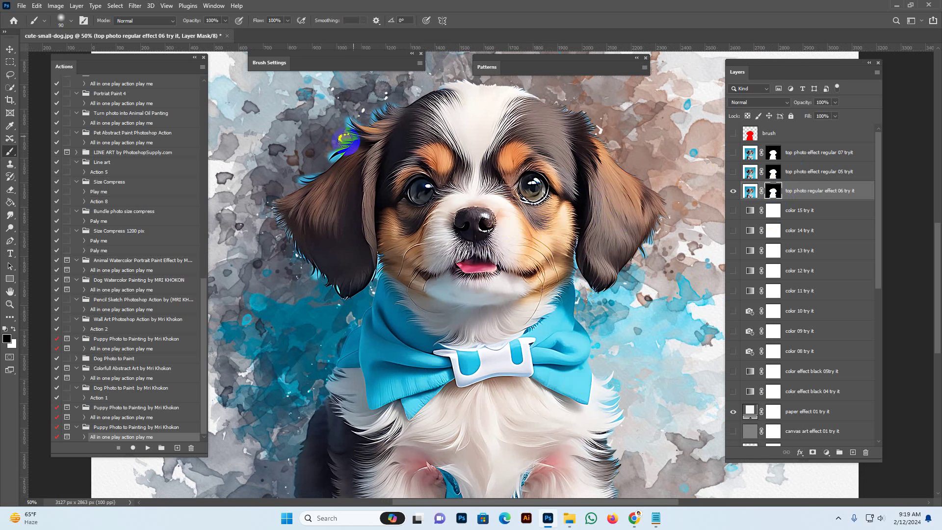
{"action": "left_click", "coordinate": [338, 137]}
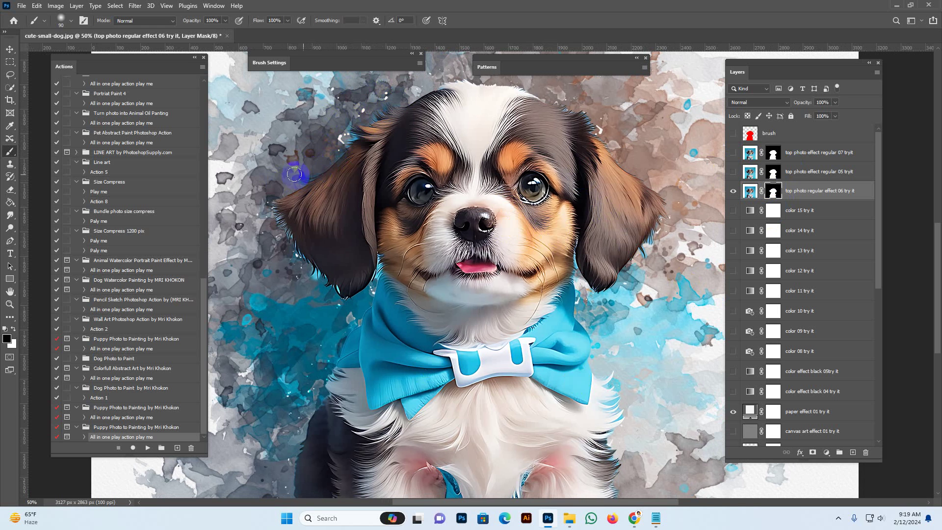
{"action": "mouse_move", "coordinate": [329, 149]}
{"action": "left_mouse_down"}
{"action": "mouse_move", "coordinate": [352, 124]}
{"action": "mouse_move", "coordinate": [339, 135]}
{"action": "mouse_move", "coordinate": [352, 143]}
{"action": "mouse_move", "coordinate": [333, 141]}
{"action": "mouse_move", "coordinate": [364, 115]}
{"action": "mouse_move", "coordinate": [437, 98]}
{"action": "mouse_move", "coordinate": [577, 117]}
{"action": "left_mouse_up"}
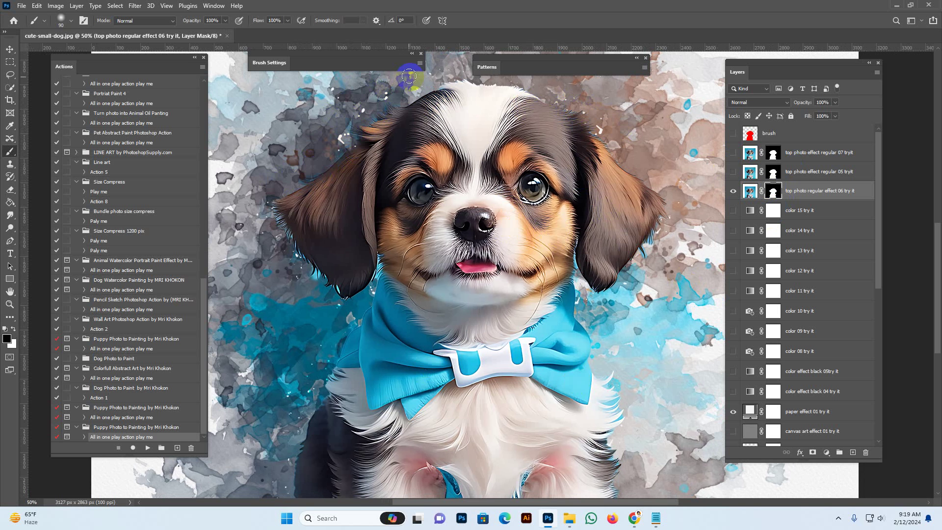
Clean the mask along the left ear, hide effect 06, and show 'top photo effect regular 05 tryit'.
{"action": "mouse_move", "coordinate": [317, 281]}
{"action": "left_mouse_down"}
{"action": "mouse_move", "coordinate": [286, 252]}
{"action": "mouse_move", "coordinate": [268, 204]}
{"action": "mouse_move", "coordinate": [287, 277]}
{"action": "mouse_move", "coordinate": [324, 292]}
{"action": "left_mouse_up"}
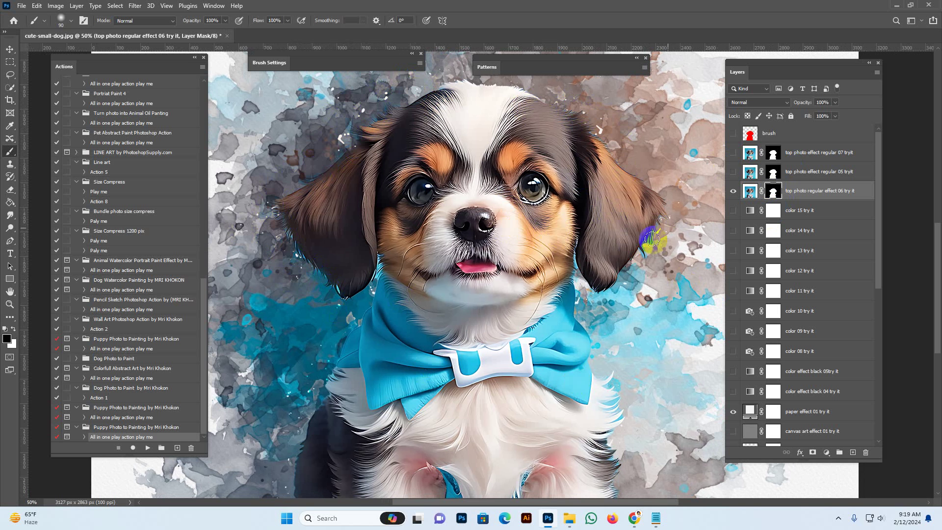
{"action": "left_click", "coordinate": [733, 190]}
{"action": "left_click", "coordinate": [748, 177]}
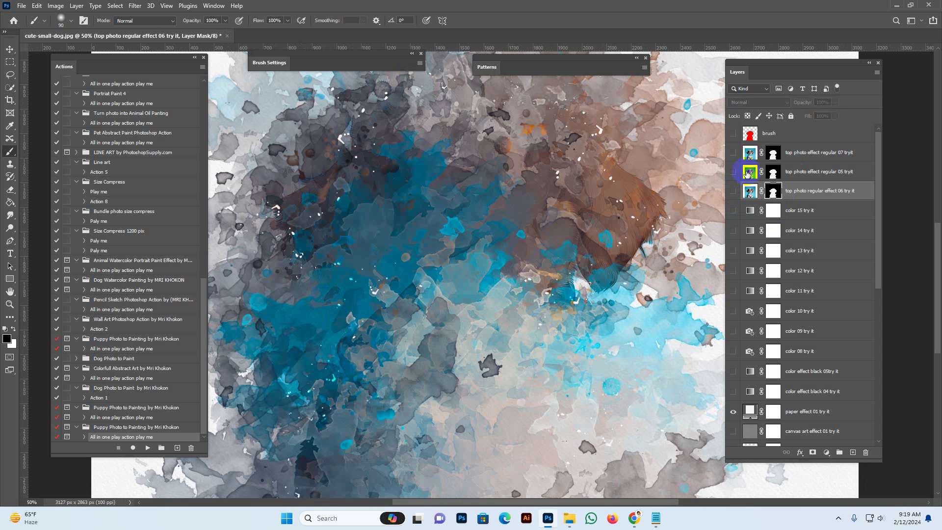
{"action": "left_click", "coordinate": [733, 172]}
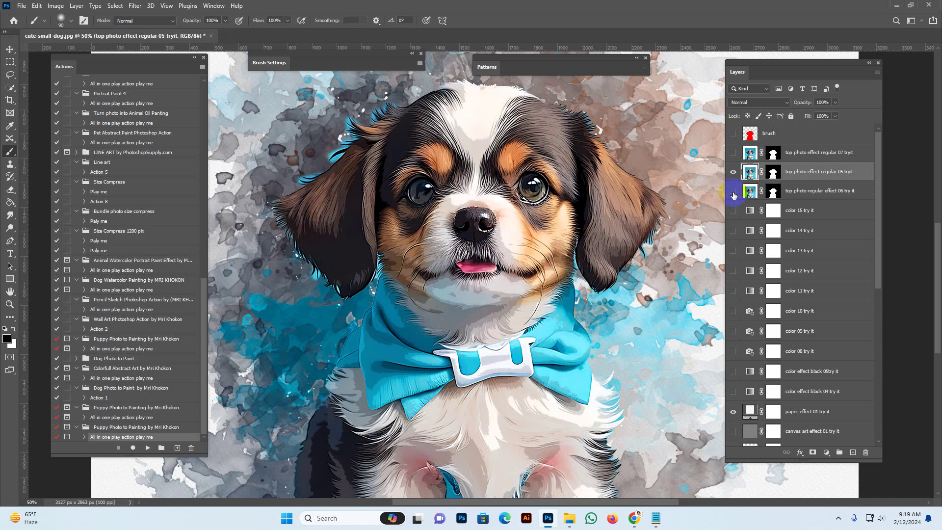
{"action": "left_click", "coordinate": [750, 177]}
{"action": "left_click", "coordinate": [741, 176]}
Swap layer 05 for 'top photo effect regular 07 tryit' and zoom in and out to inspect it.
{"action": "left_click", "coordinate": [733, 171]}
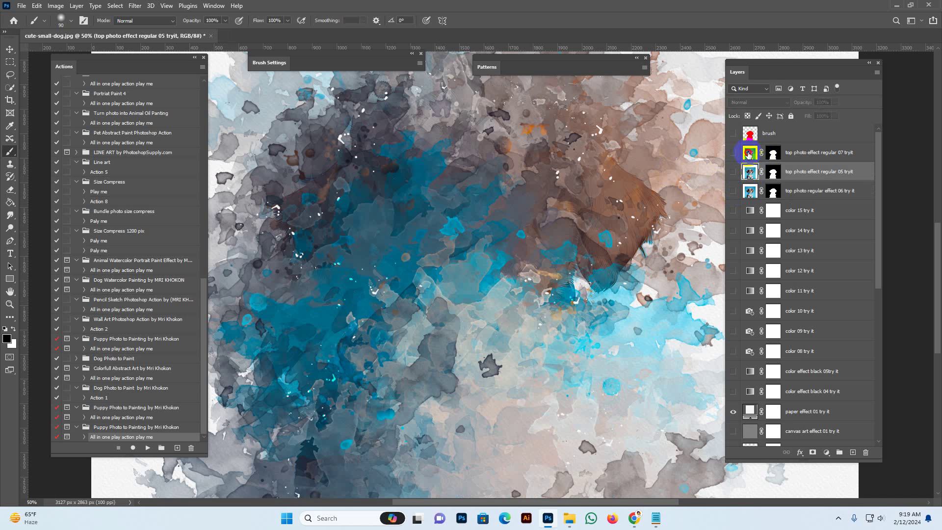
{"action": "left_click", "coordinate": [750, 152]}
{"action": "left_click", "coordinate": [733, 152]}
{"action": "left_click", "coordinate": [459, 166]}
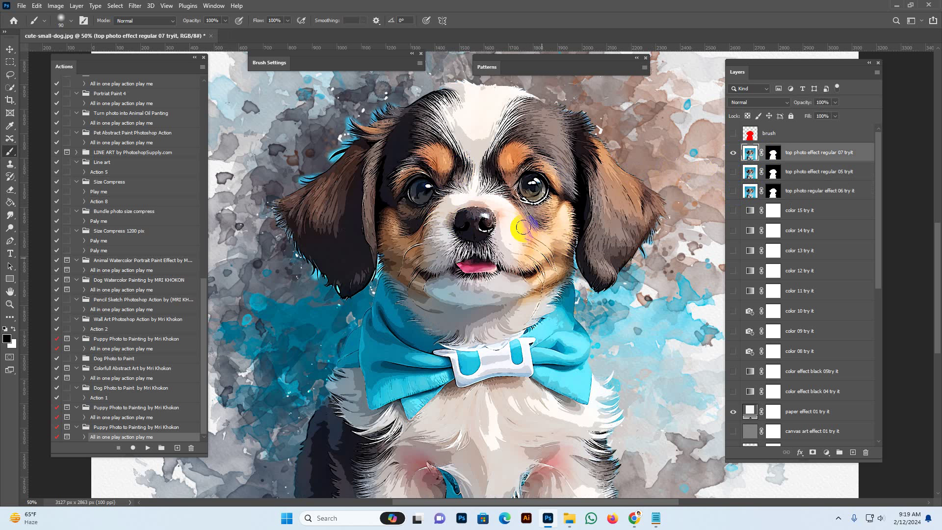
{"action": "key", "text": "z"}
{"action": "left_click", "coordinate": [461, 182]}
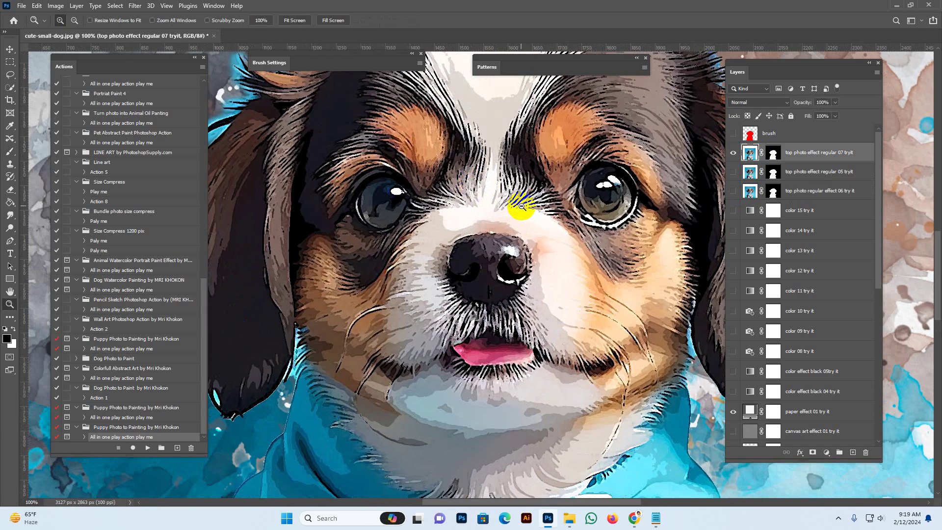
{"action": "left_click", "coordinate": [521, 206], "text": "alt"}
{"action": "left_click", "coordinate": [536, 204], "text": "alt"}
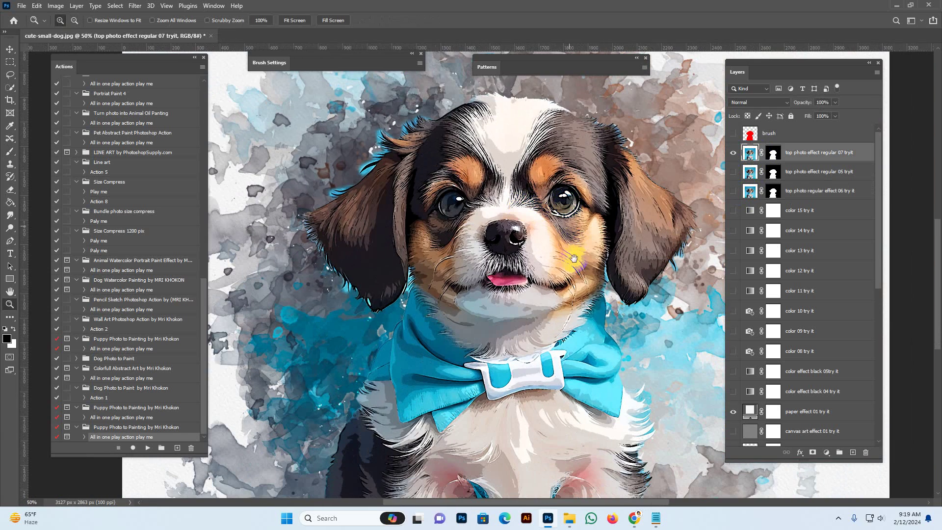
{"action": "left_click_drag", "start_coordinate": [589, 255], "coordinate": [571, 248]}
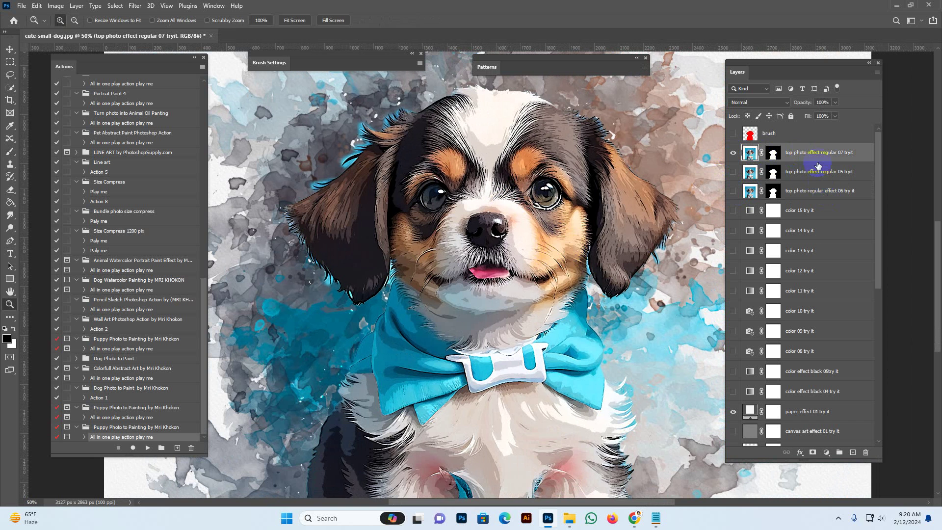
Hide the 07 layer and turn the 'photo effect making check it 01' group back on.
{"action": "left_click", "coordinate": [733, 152]}
{"action": "scroll", "coordinate": [810, 313], "scroll_direction": "down", "scroll_amount": 5}
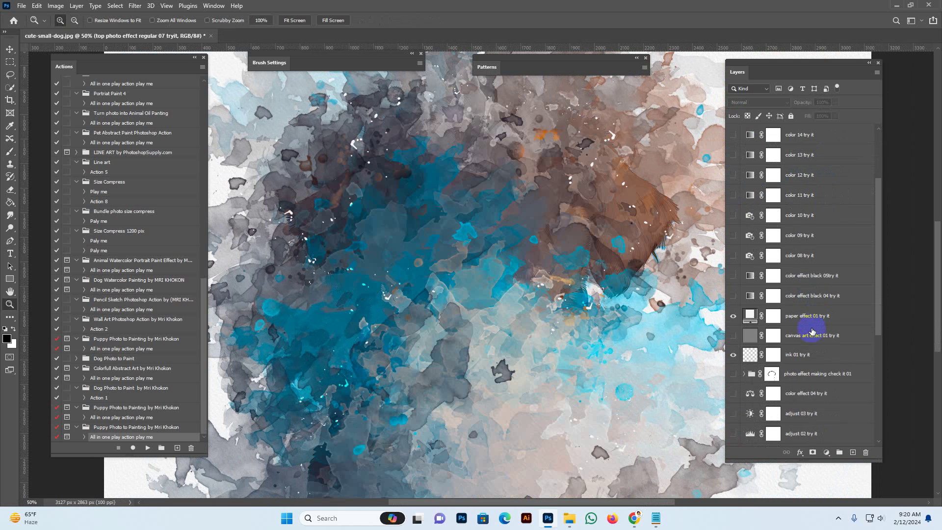
{"action": "scroll", "coordinate": [800, 350], "scroll_direction": "down", "scroll_amount": 5}
{"action": "left_click", "coordinate": [807, 205]}
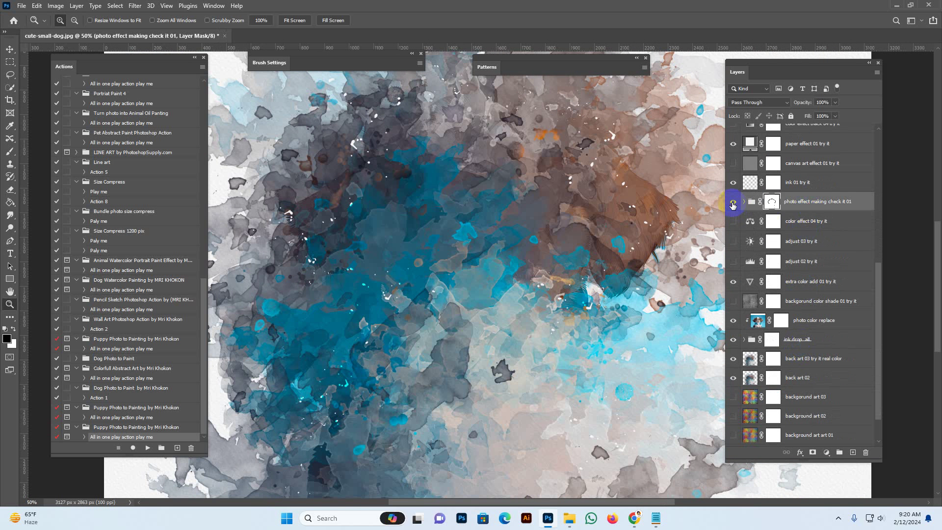
{"action": "left_click", "coordinate": [733, 204]}
{"action": "left_click", "coordinate": [771, 202]}
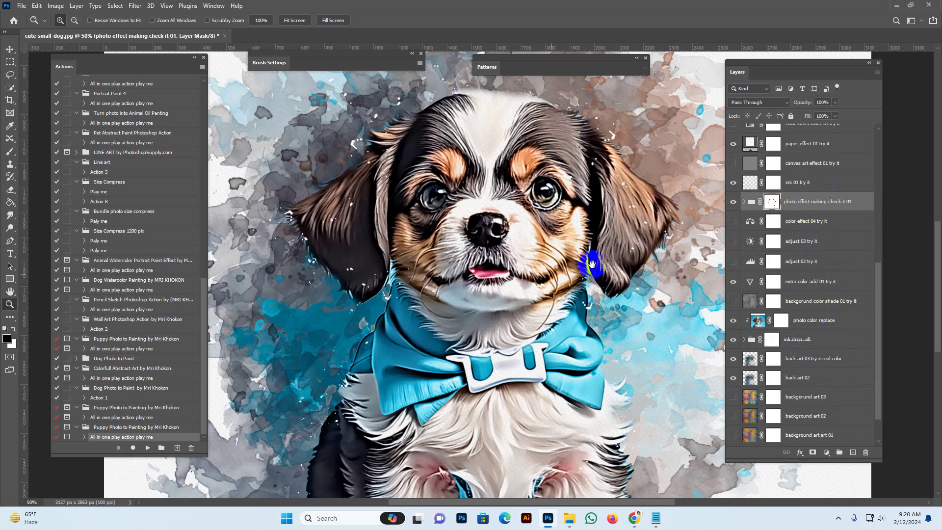
{"action": "left_click", "coordinate": [576, 252]}
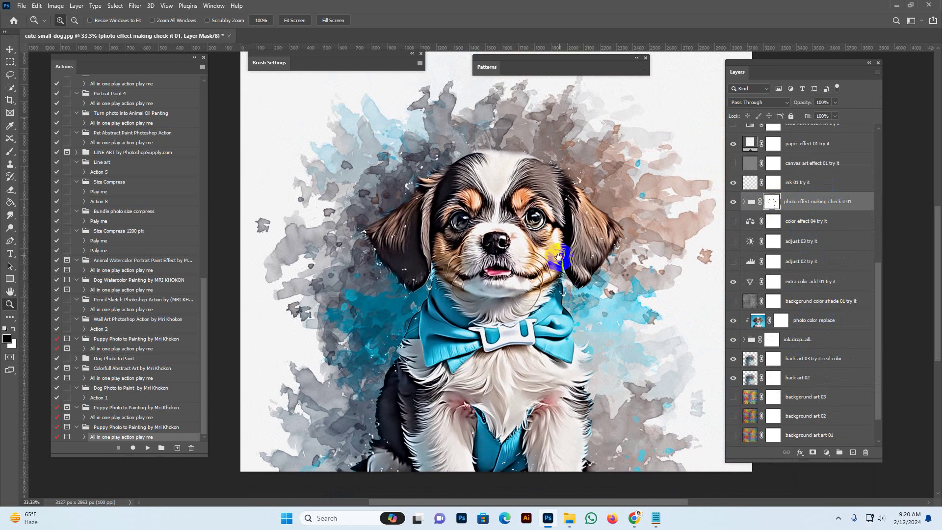
Toggle 'back art 03 try it real color', turn on back art 02, and select 'backgorund art 03'.
{"action": "scroll", "coordinate": [824, 314], "scroll_direction": "down", "scroll_amount": 2}
{"action": "left_click", "coordinate": [737, 321]}
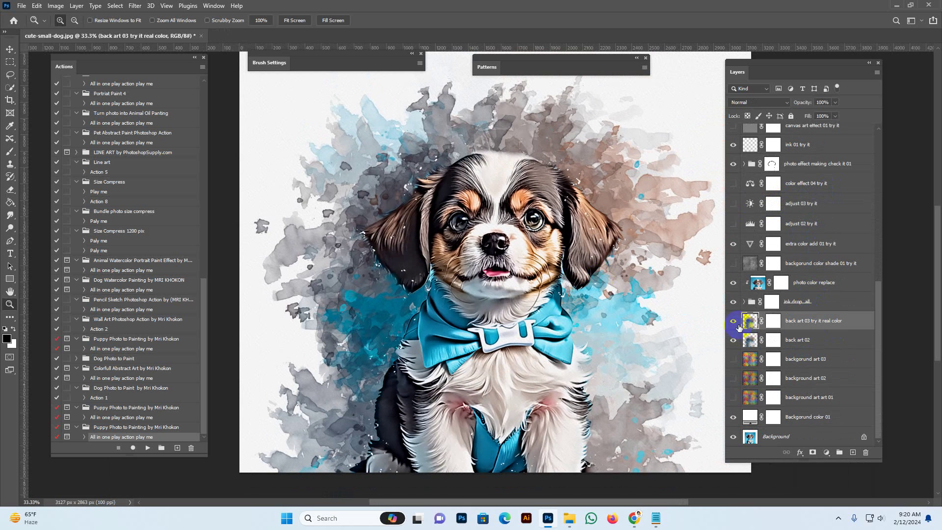
{"action": "left_click", "coordinate": [734, 322]}
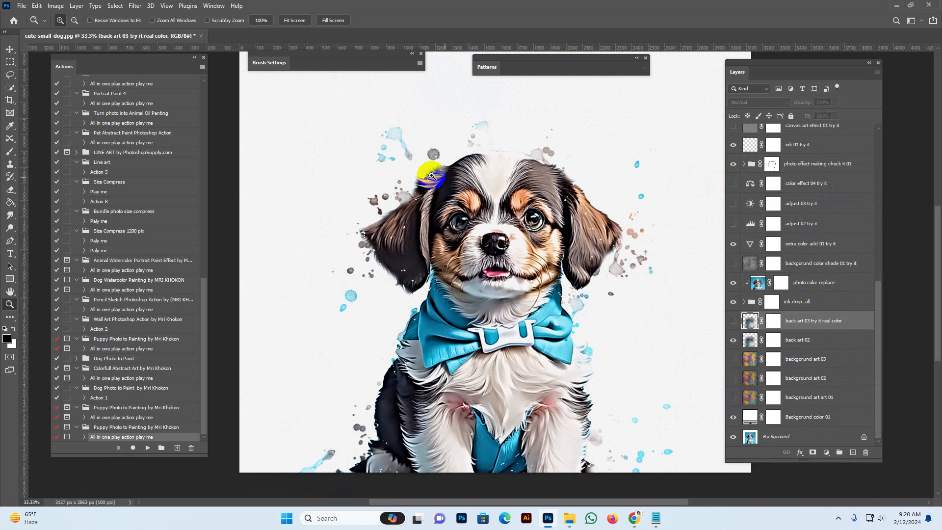
{"action": "left_click", "coordinate": [734, 321]}
{"action": "left_click", "coordinate": [743, 339]}
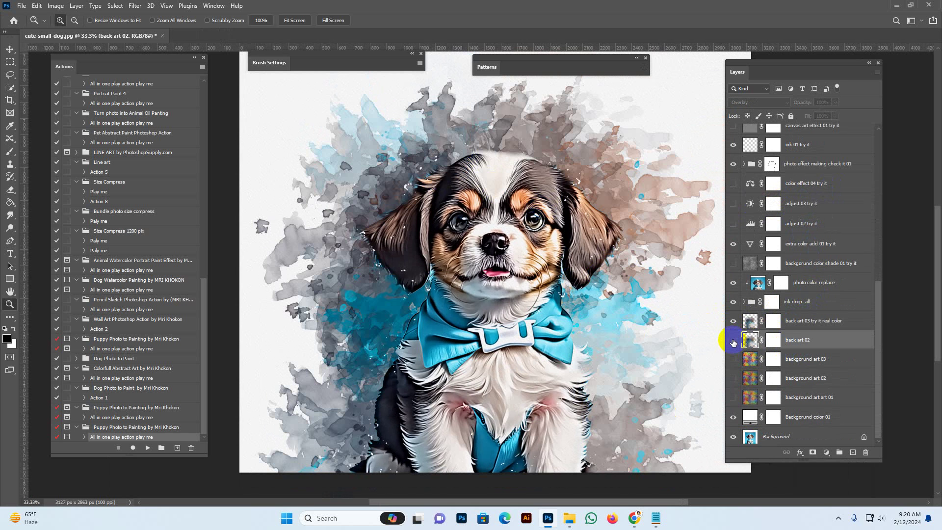
{"action": "left_click", "coordinate": [749, 321]}
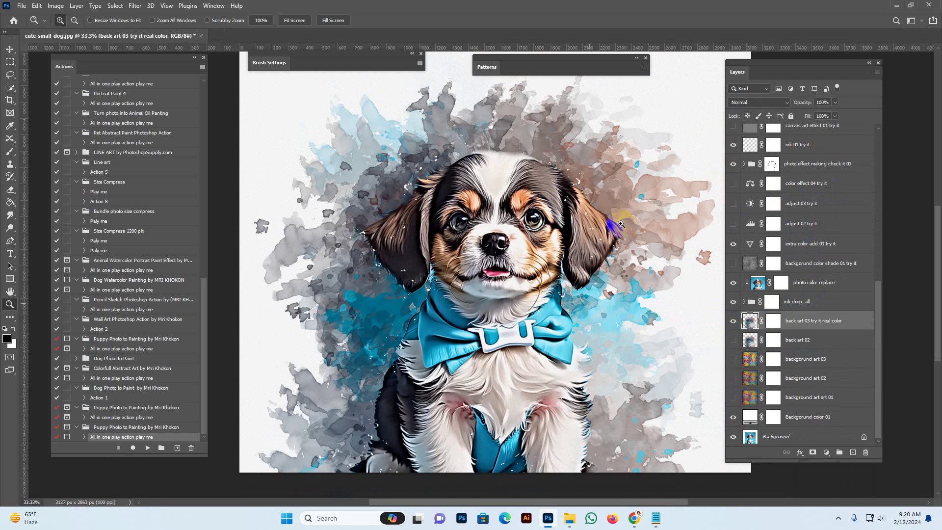
{"action": "left_click", "coordinate": [733, 342]}
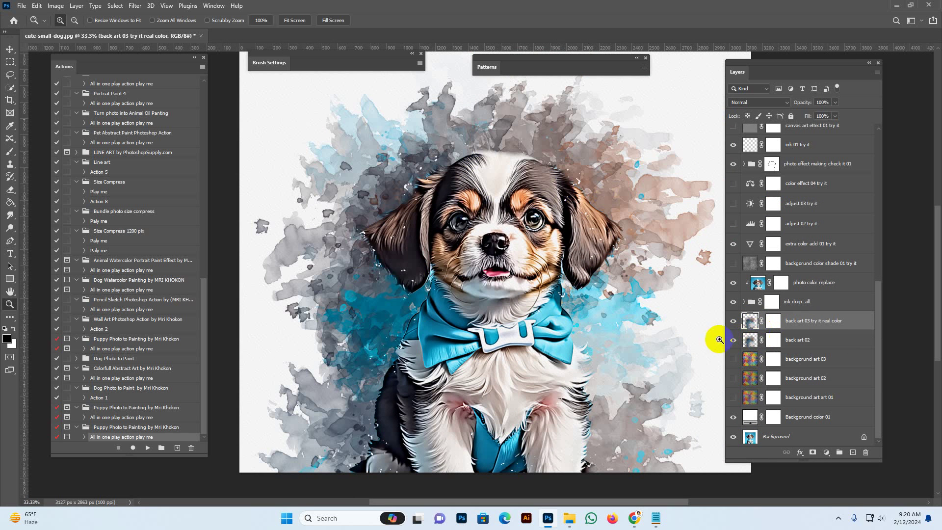
{"action": "left_click", "coordinate": [822, 361]}
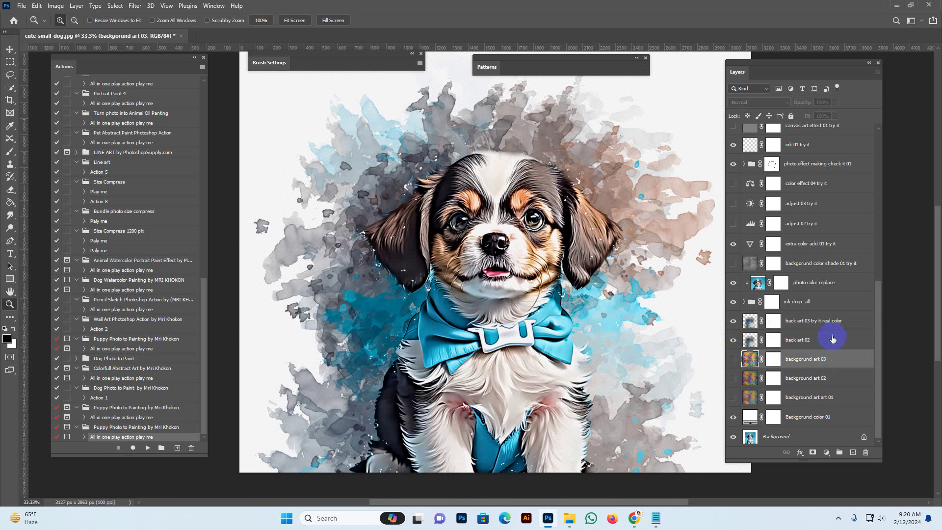
Show the colourful 'backgorund art 03' paint background and recentre the dog on the canvas.
{"action": "left_click", "coordinate": [734, 360]}
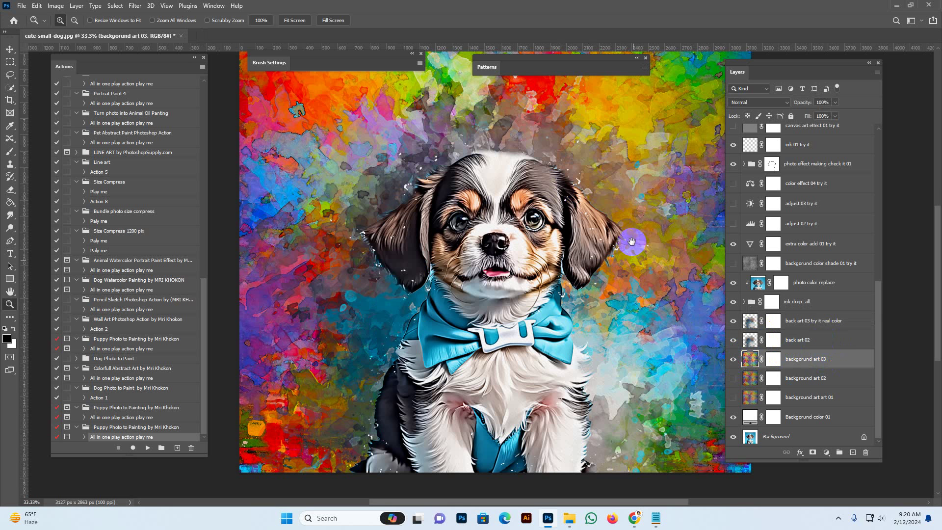
{"action": "scroll", "coordinate": [614, 269], "scroll_direction": "up", "scroll_amount": 2}
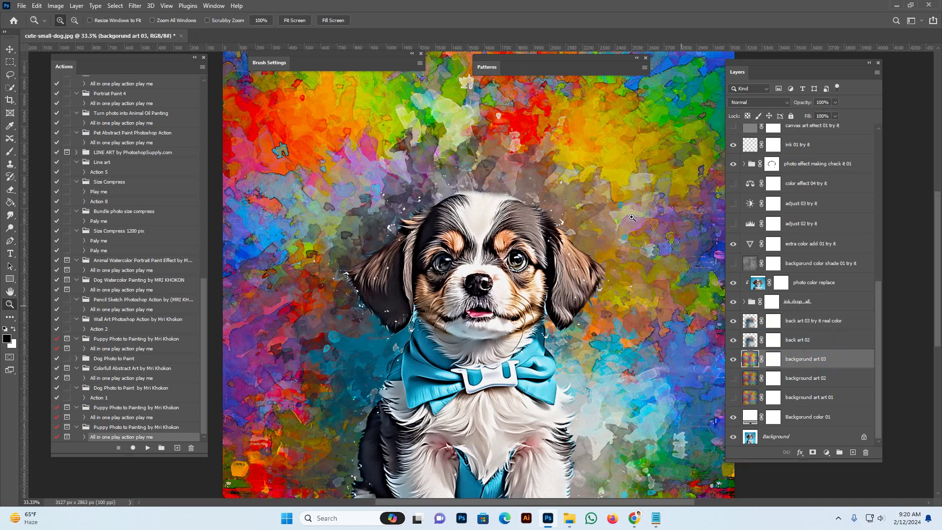
{"action": "scroll", "coordinate": [508, 230], "scroll_direction": "up", "scroll_amount": 1}
{"action": "left_click_drag", "start_coordinate": [787, 67], "coordinate": [817, 70]}
{"action": "left_click_drag", "start_coordinate": [542, 321], "coordinate": [554, 283]}
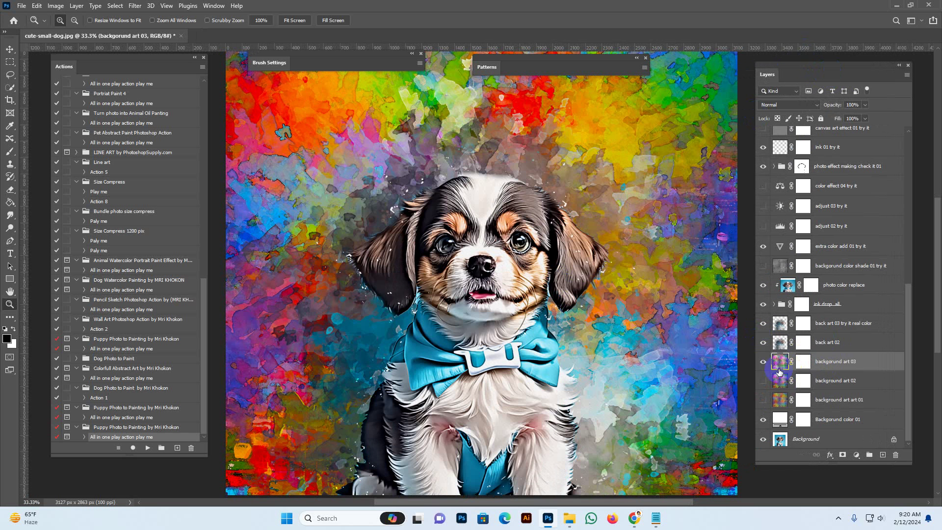
{"action": "left_click_drag", "start_coordinate": [763, 365], "coordinate": [760, 401]}
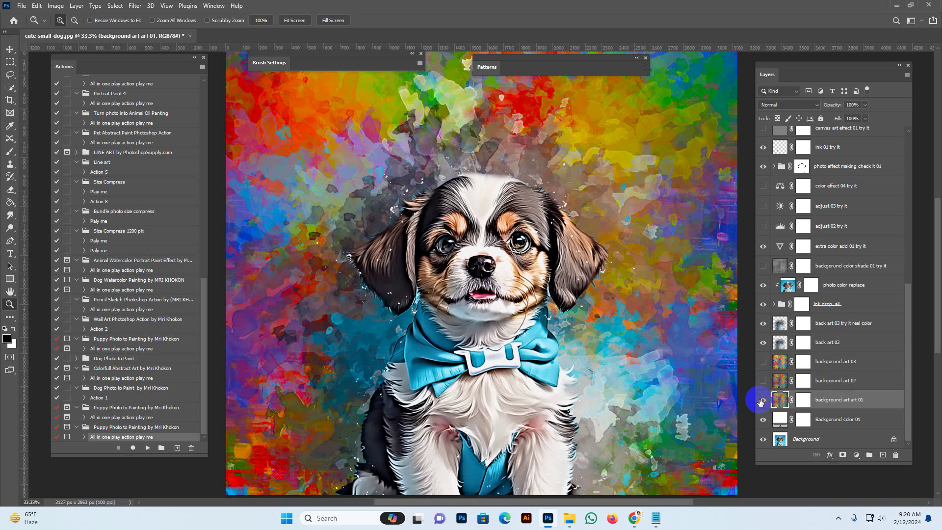
Compare the splash with back art 02 and back art 03 toggled, ending with back art 03 hidden.
{"action": "left_click", "coordinate": [778, 344]}
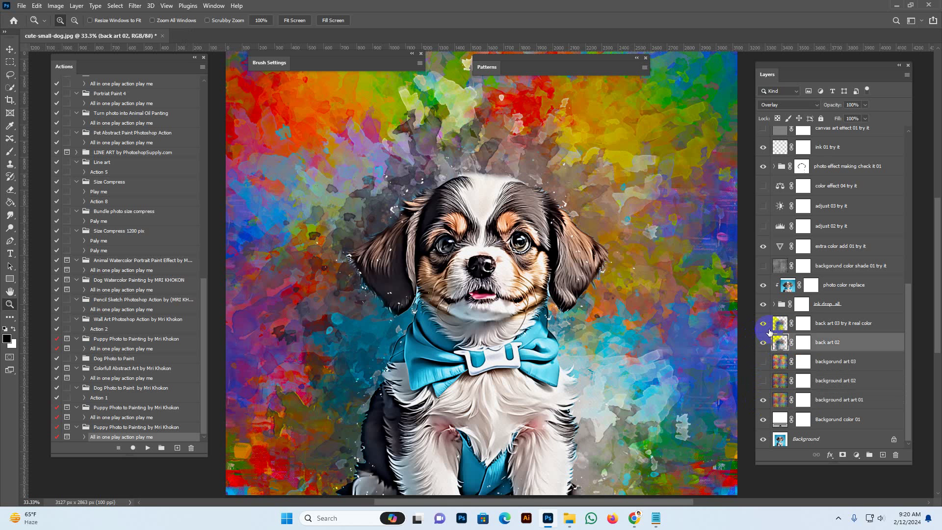
{"action": "left_click", "coordinate": [762, 346]}
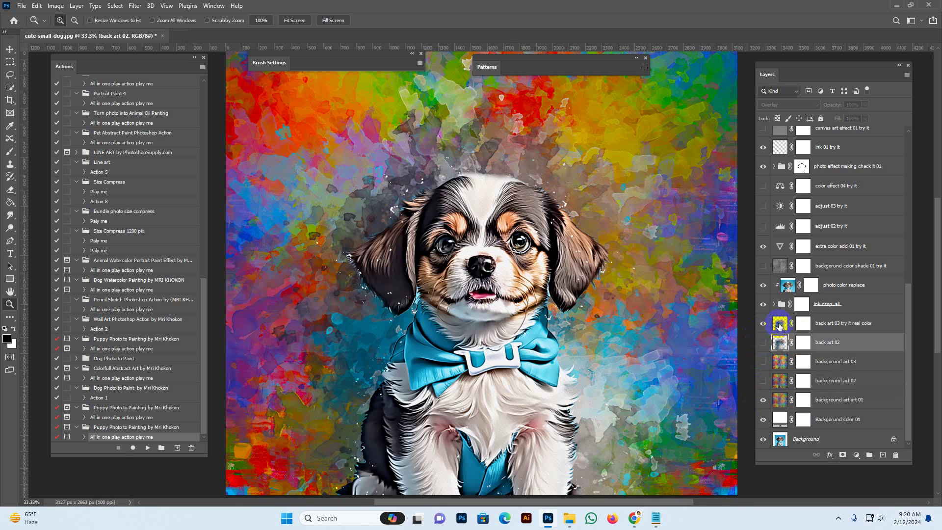
{"action": "left_click", "coordinate": [780, 324]}
{"action": "left_click", "coordinate": [764, 325]}
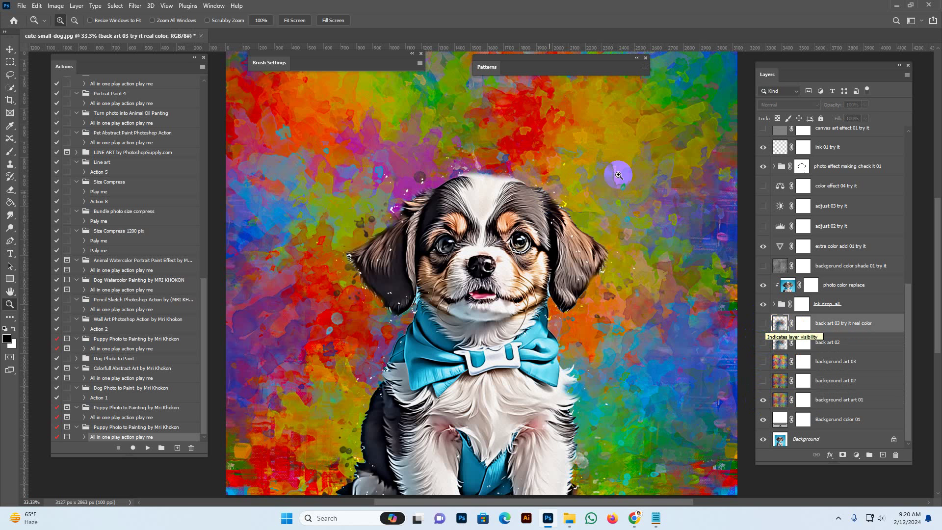
{"action": "left_click", "coordinate": [761, 324]}
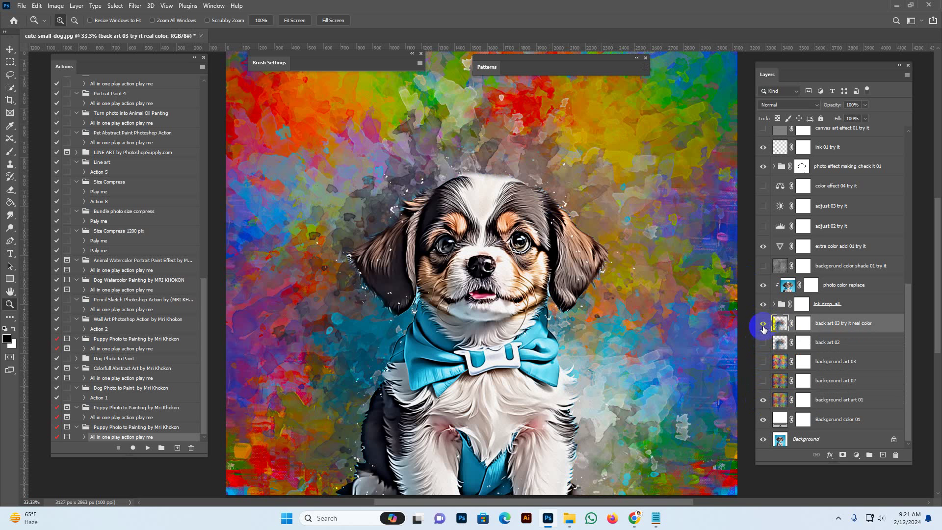
{"action": "left_click", "coordinate": [761, 324]}
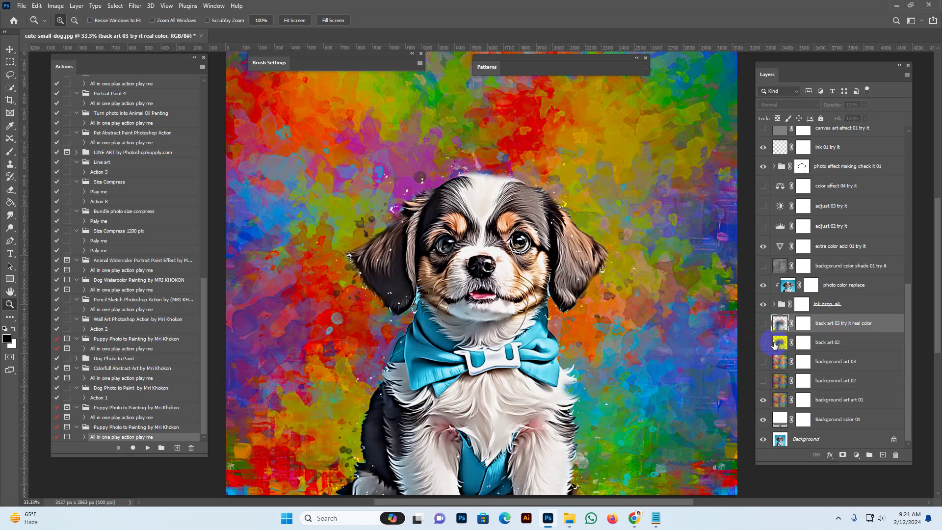
{"action": "left_click", "coordinate": [762, 343]}
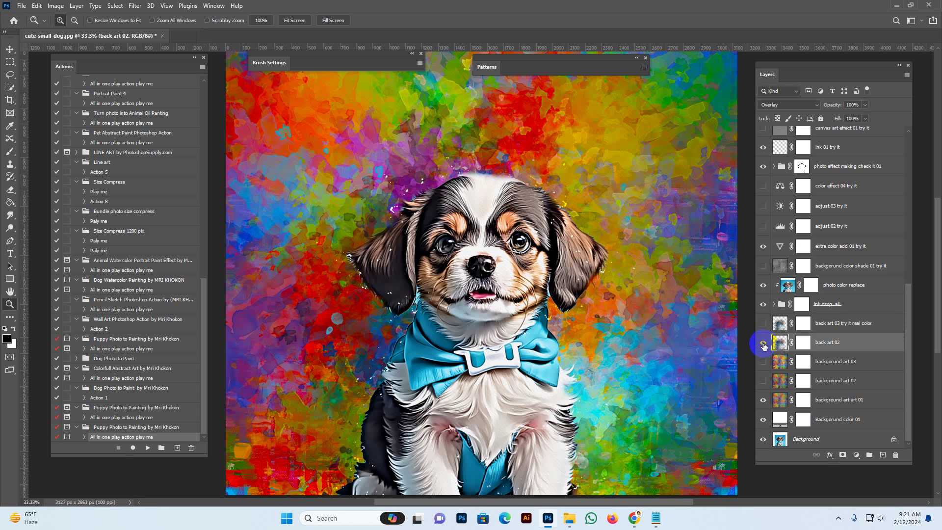
Compare 'background art 02' against 'background art art 01', leaving art 01 visible.
{"action": "left_click", "coordinate": [764, 399]}
{"action": "left_click", "coordinate": [766, 382]}
{"action": "left_click", "coordinate": [764, 381]}
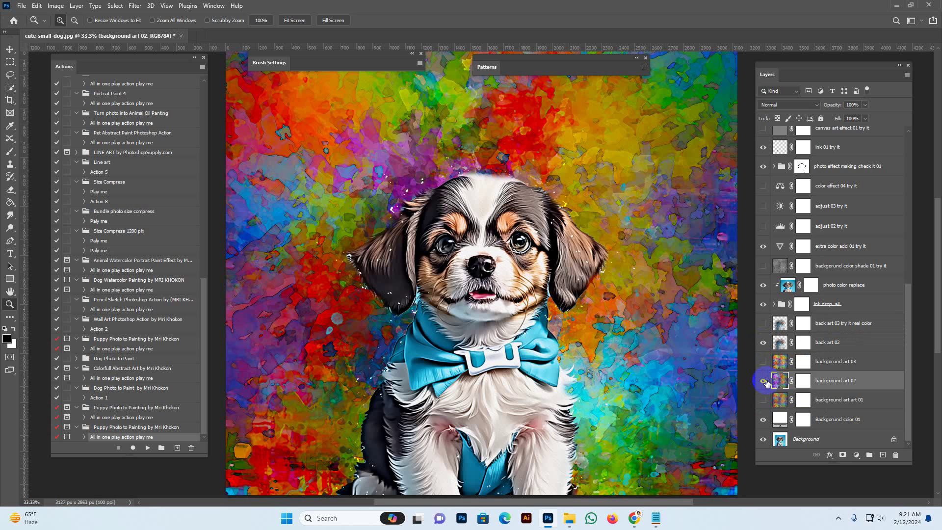
{"action": "left_click", "coordinate": [763, 381]}
{"action": "left_click", "coordinate": [763, 399]}
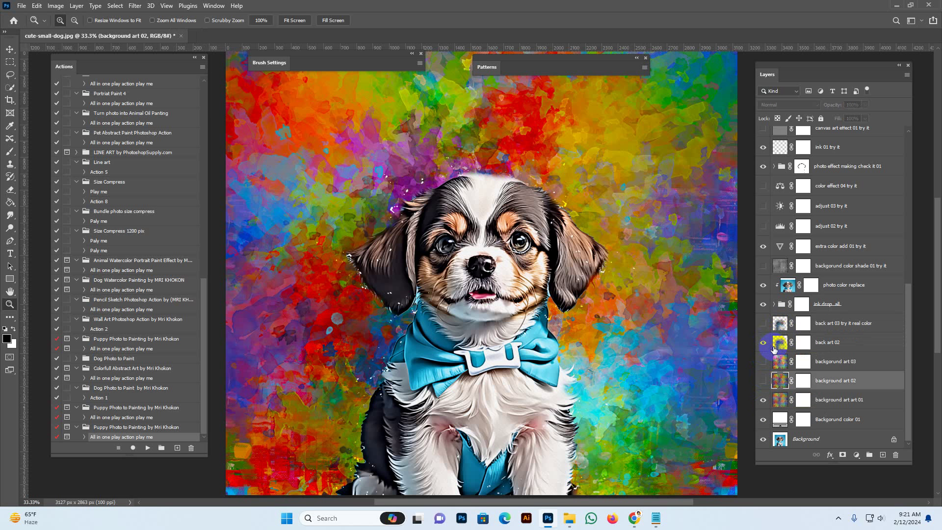
{"action": "left_click", "coordinate": [774, 346]}
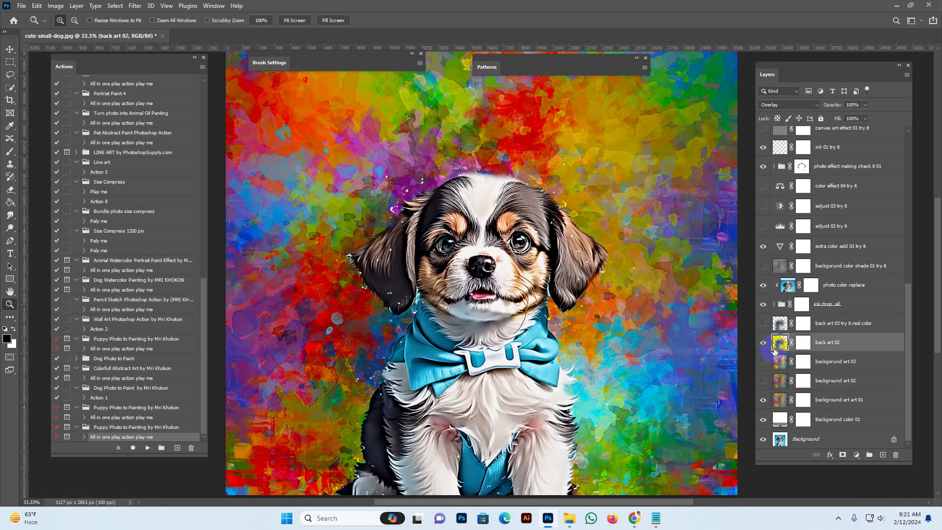
{"action": "left_click", "coordinate": [777, 401]}
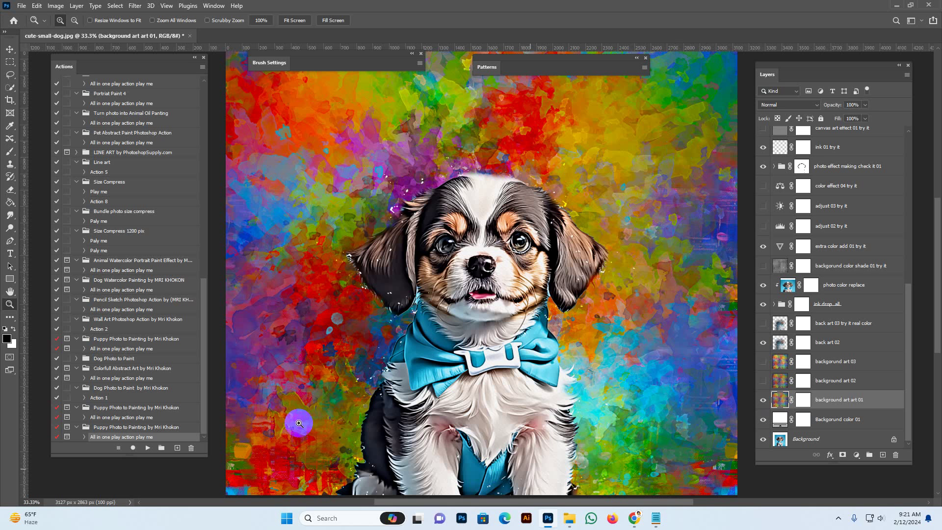
{"action": "mouse_move", "coordinate": [791, 399]}
{"action": "left_mouse_down"}
{"action": "mouse_move", "coordinate": [787, 373]}
{"action": "mouse_move", "coordinate": [781, 400]}
{"action": "left_mouse_up"}
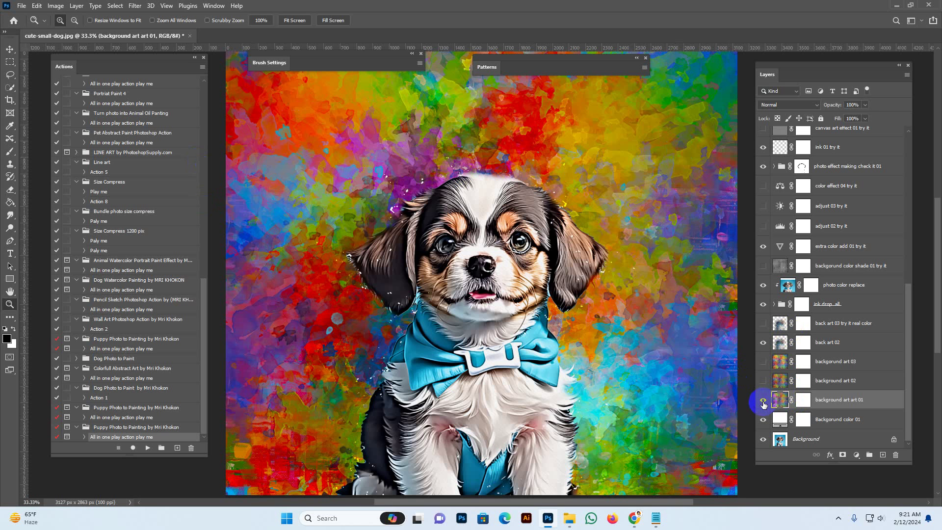
Hide 'background art art 01', show back art 03, and preview the 'backgorund color shade 01 try it' layer before hiding it.
{"action": "left_click", "coordinate": [762, 404]}
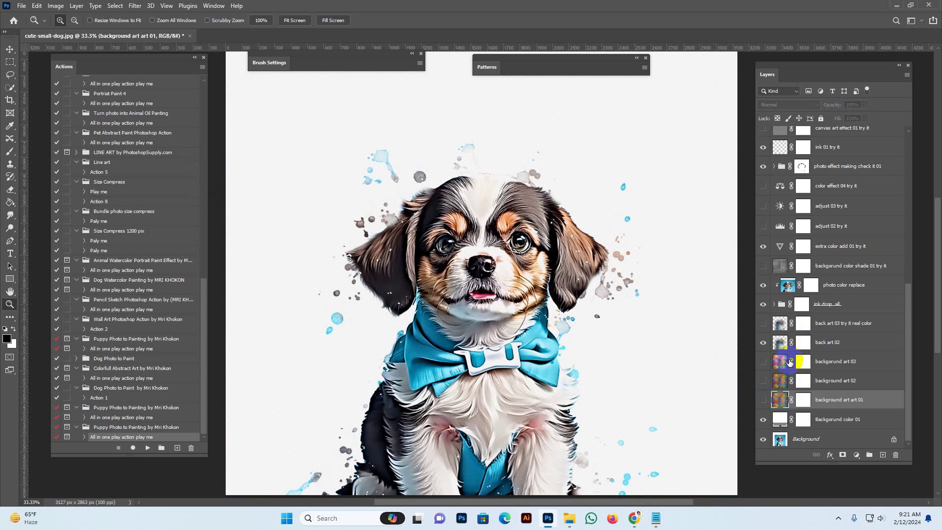
{"action": "left_click", "coordinate": [780, 328]}
{"action": "left_click", "coordinate": [762, 323]}
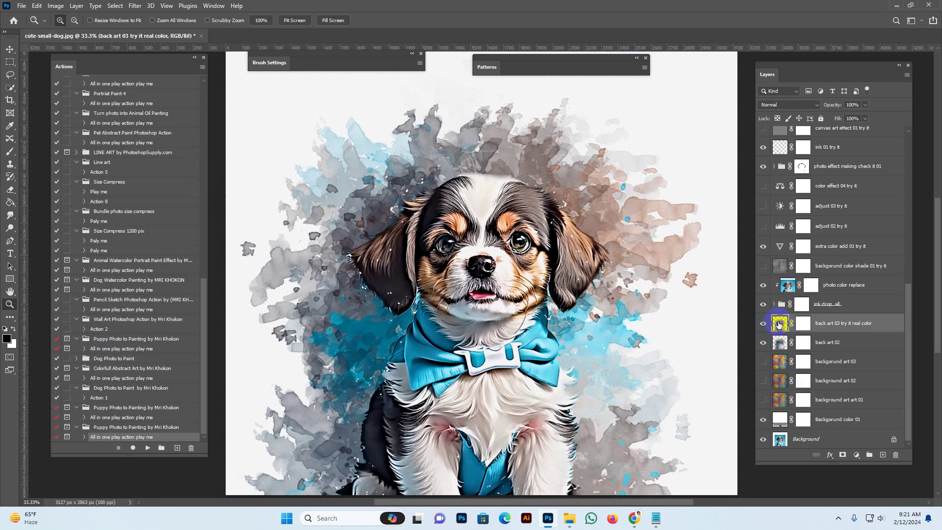
{"action": "left_click", "coordinate": [849, 273]}
{"action": "left_click", "coordinate": [762, 267]}
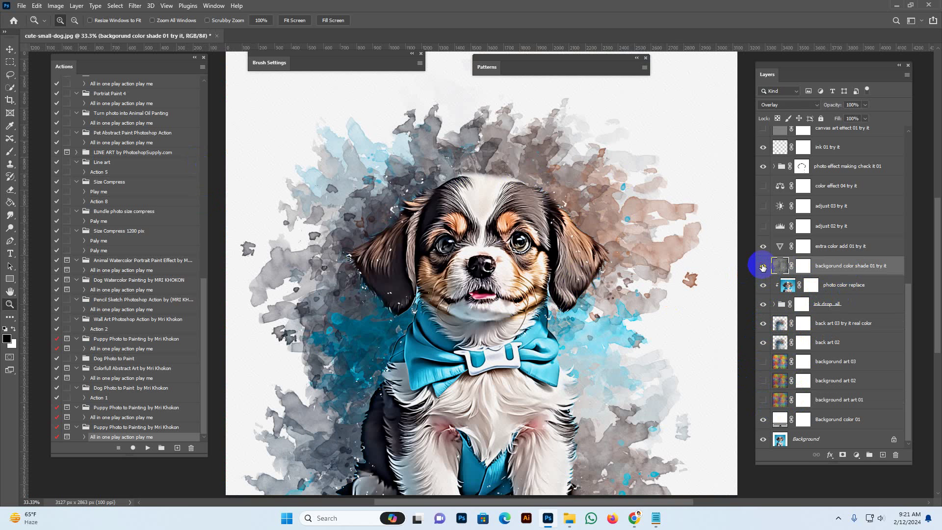
{"action": "left_click", "coordinate": [762, 266]}
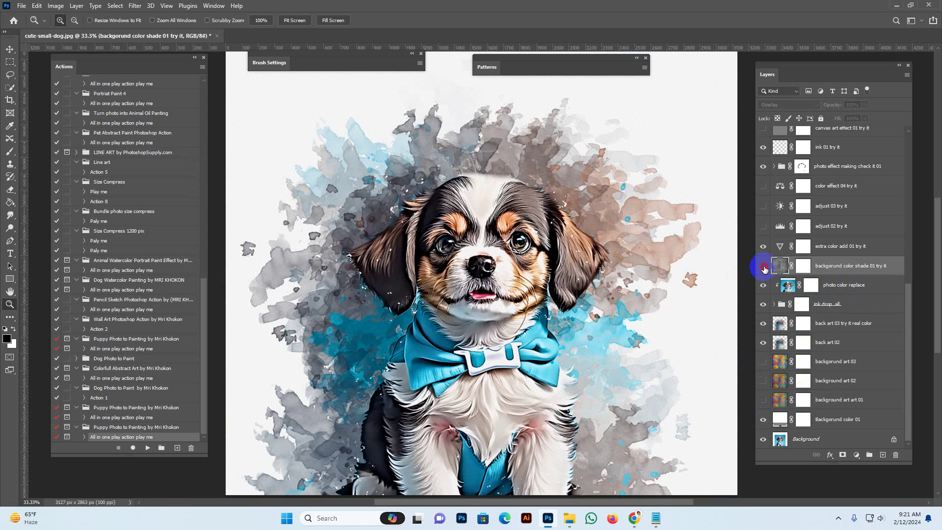
{"action": "left_click", "coordinate": [763, 266]}
{"action": "left_click", "coordinate": [763, 266]}
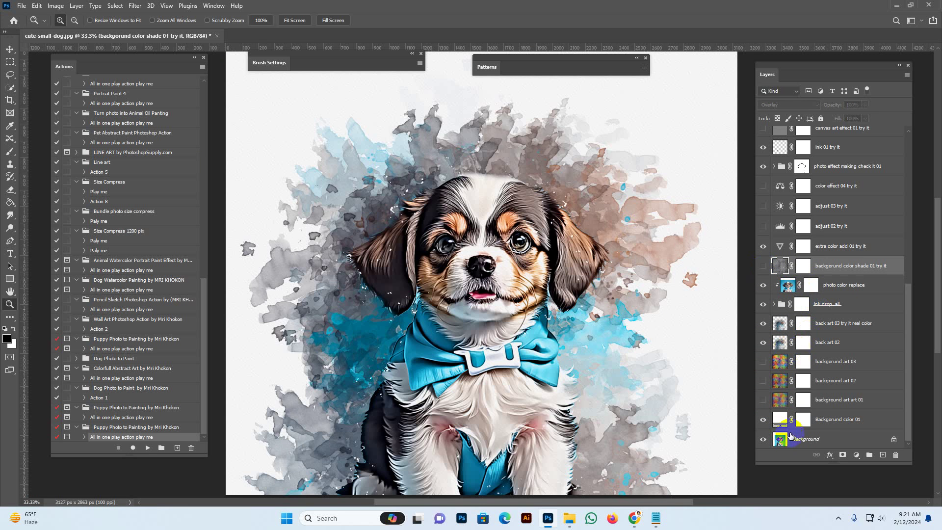
Hide the 'Background color 01' layer and the original Background layer.
{"action": "left_click", "coordinate": [847, 418]}
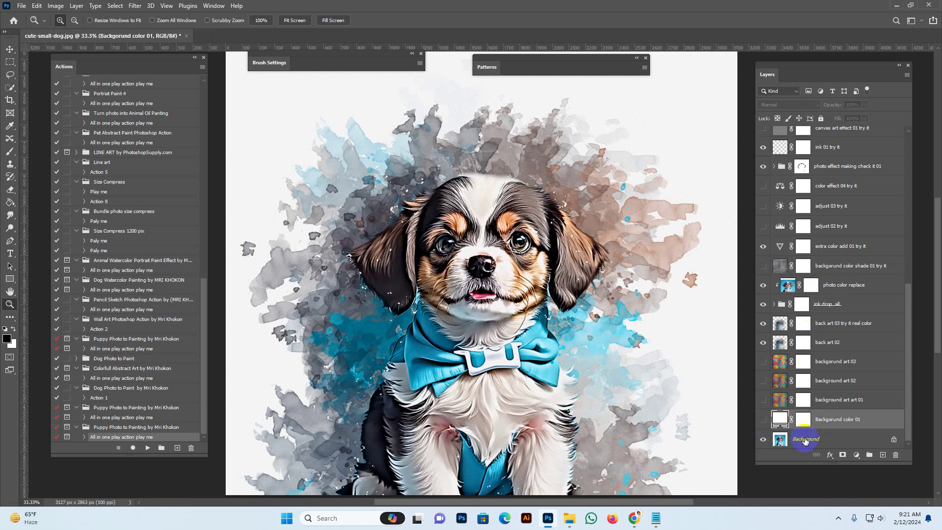
{"action": "left_click", "coordinate": [763, 419]}
{"action": "left_click", "coordinate": [805, 440]}
{"action": "left_click", "coordinate": [761, 440]}
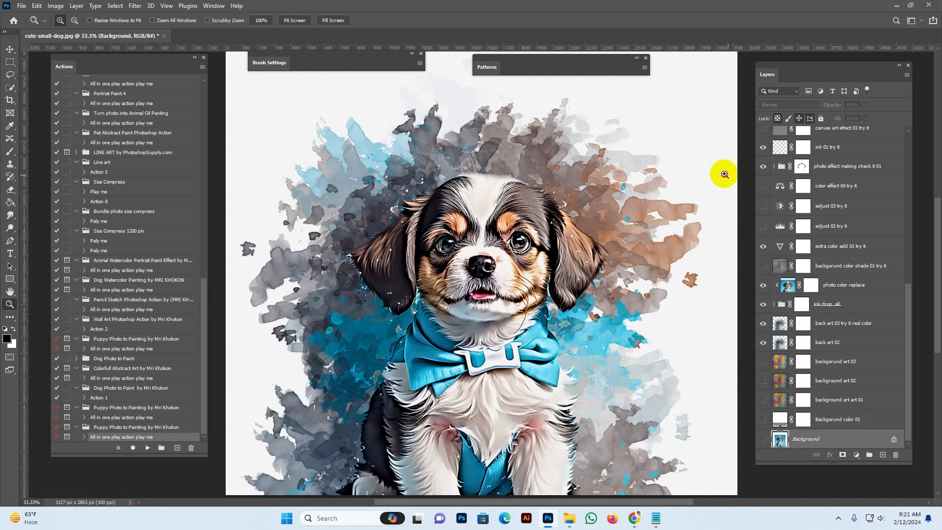
Zoom in to 66.7% and hide 'paper effect 01 try it' to reveal transparency.
{"action": "left_click", "coordinate": [721, 230]}
{"action": "left_click", "coordinate": [682, 217]}
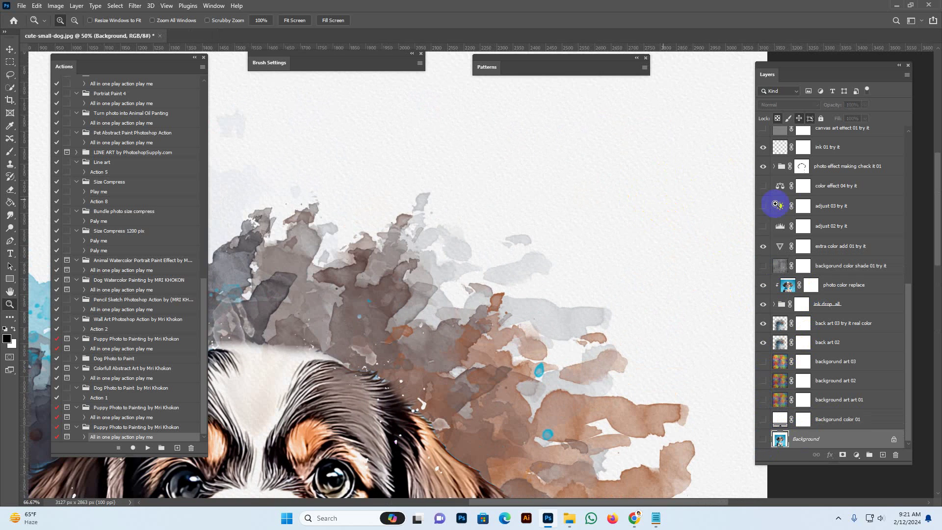
{"action": "scroll", "coordinate": [834, 223], "scroll_direction": "up", "scroll_amount": 3}
{"action": "left_click", "coordinate": [842, 211]}
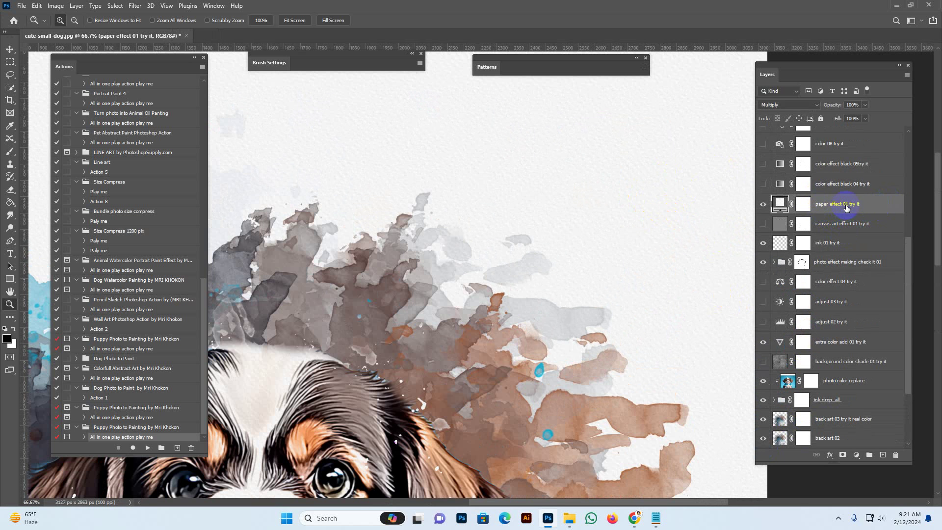
{"action": "left_click", "coordinate": [762, 204]}
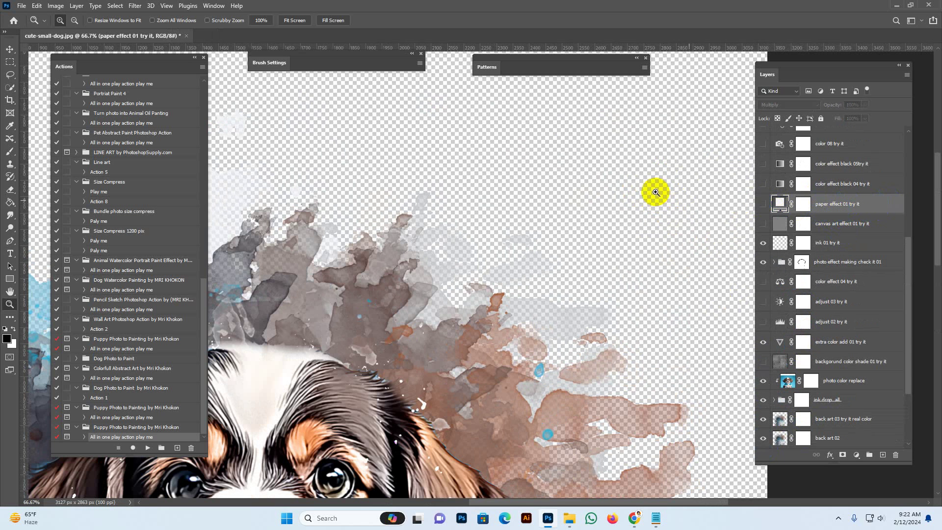
{"action": "left_click", "coordinate": [456, 175], "text": "alt"}
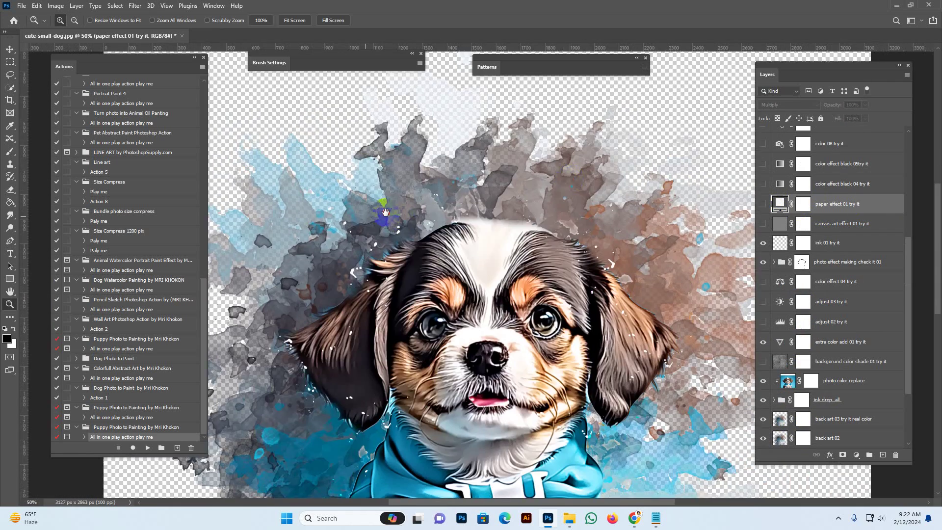
Zoom out to the whole dog and check the File > Export options without exporting.
{"action": "left_click_drag", "start_coordinate": [385, 212], "coordinate": [357, 174]}
{"action": "left_click", "coordinate": [439, 216], "text": "alt"}
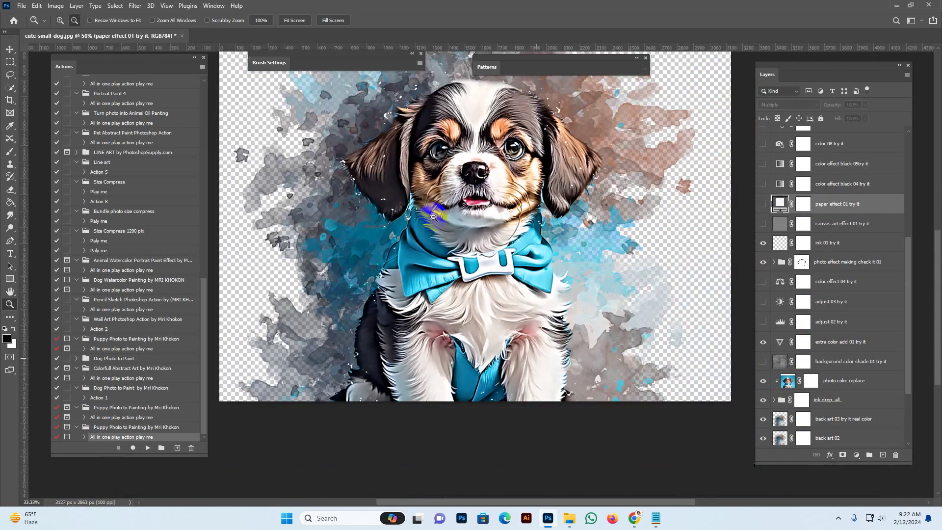
{"action": "left_click", "coordinate": [439, 217], "text": "alt"}
{"action": "left_click", "coordinate": [539, 232]}
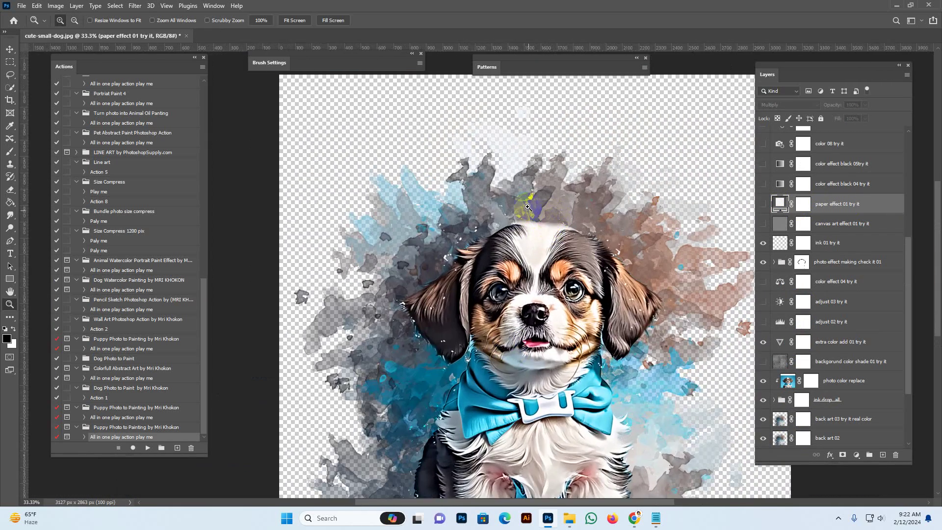
{"action": "left_click", "coordinate": [527, 205]}
{"action": "left_click", "coordinate": [21, 5]}
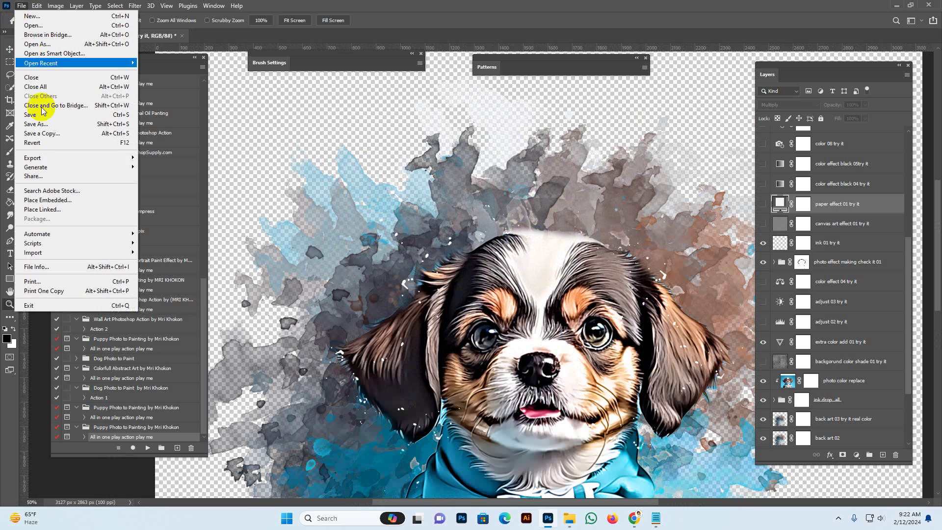
{"action": "left_click", "coordinate": [44, 159]}
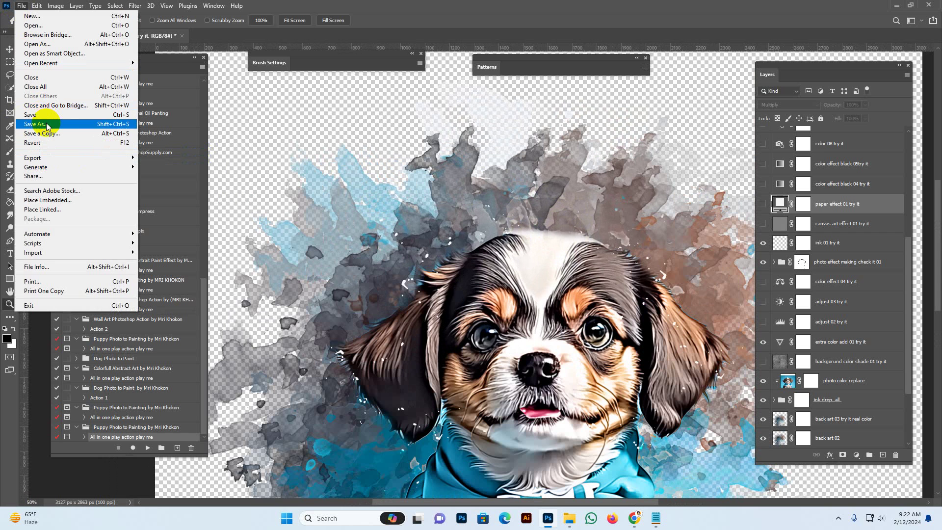
{"action": "key", "text": "Escape"}
Turn 'paper effect 01 try it' and the original Background layer back on.
{"action": "scroll", "coordinate": [635, 258], "scroll_direction": "down", "scroll_amount": 1}
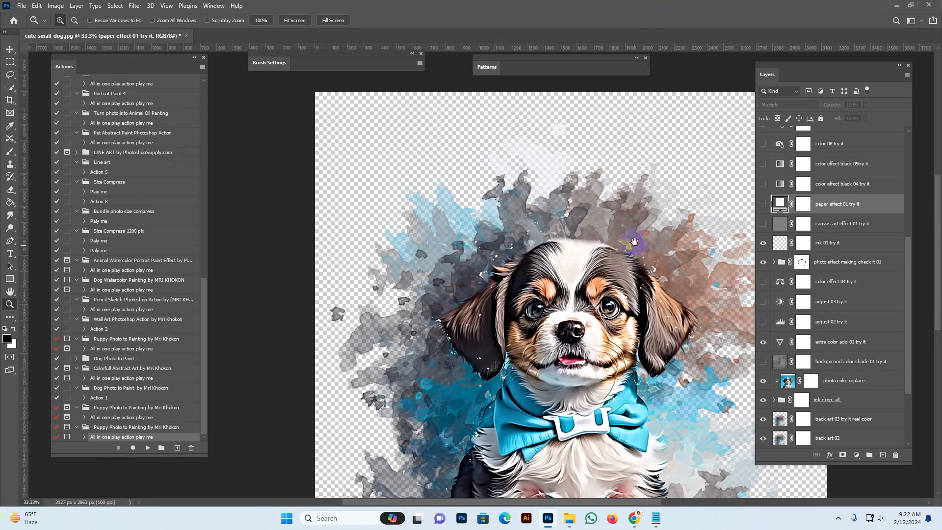
{"action": "left_click_drag", "start_coordinate": [603, 213], "coordinate": [564, 168]}
{"action": "left_click", "coordinate": [762, 205]}
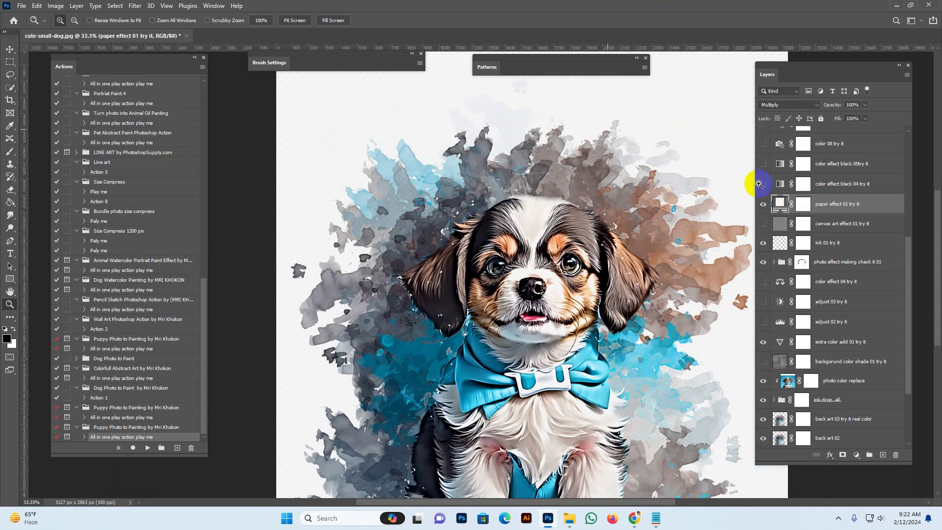
{"action": "left_click", "coordinate": [770, 205]}
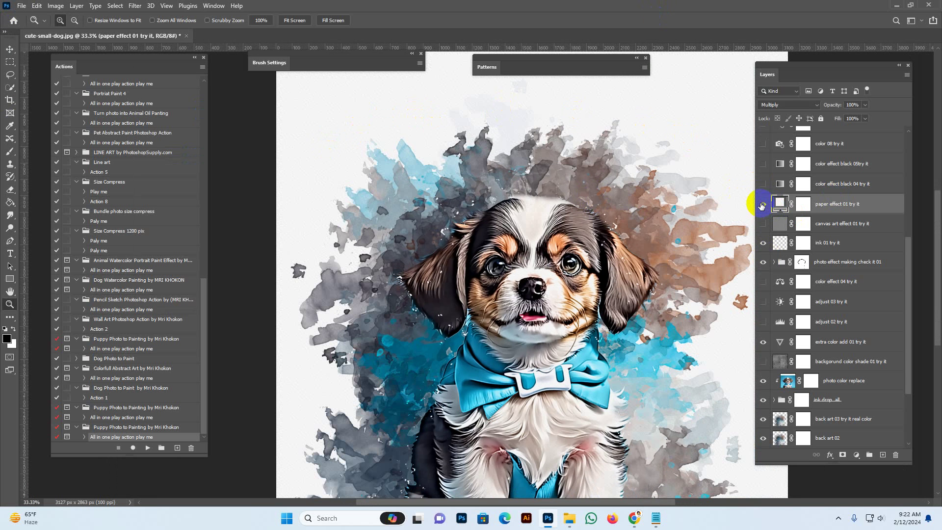
{"action": "scroll", "coordinate": [778, 378], "scroll_direction": "down", "scroll_amount": 5}
{"action": "left_click", "coordinate": [763, 439]}
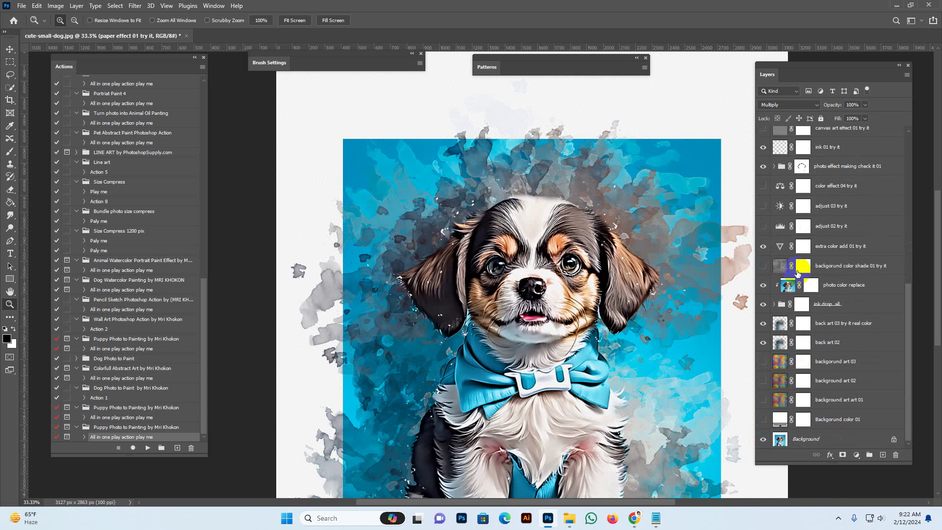
Hide 'backgorund art 03' and show the 'background art art 01' abstract art behind the dog.
{"action": "scroll", "coordinate": [802, 230], "scroll_direction": "up", "scroll_amount": 4}
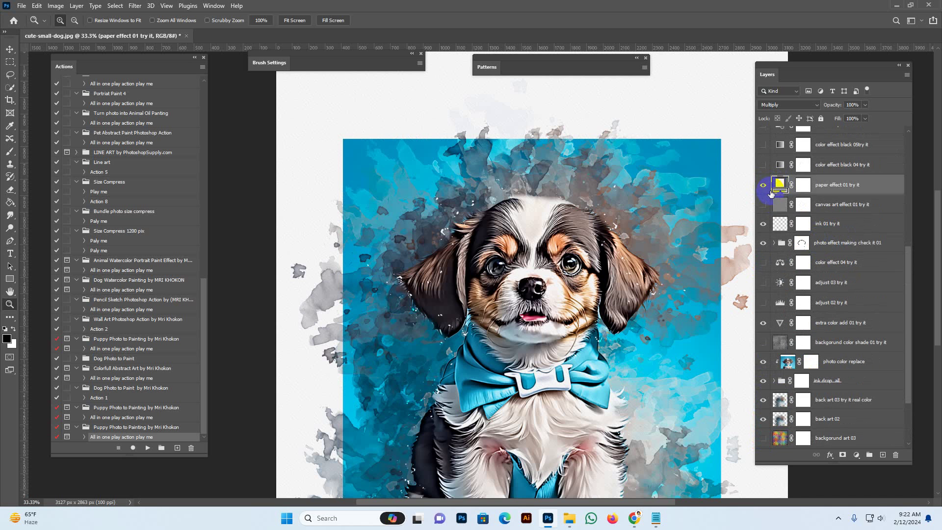
{"action": "scroll", "coordinate": [775, 344], "scroll_direction": "down", "scroll_amount": 4}
{"action": "left_click", "coordinate": [775, 362]}
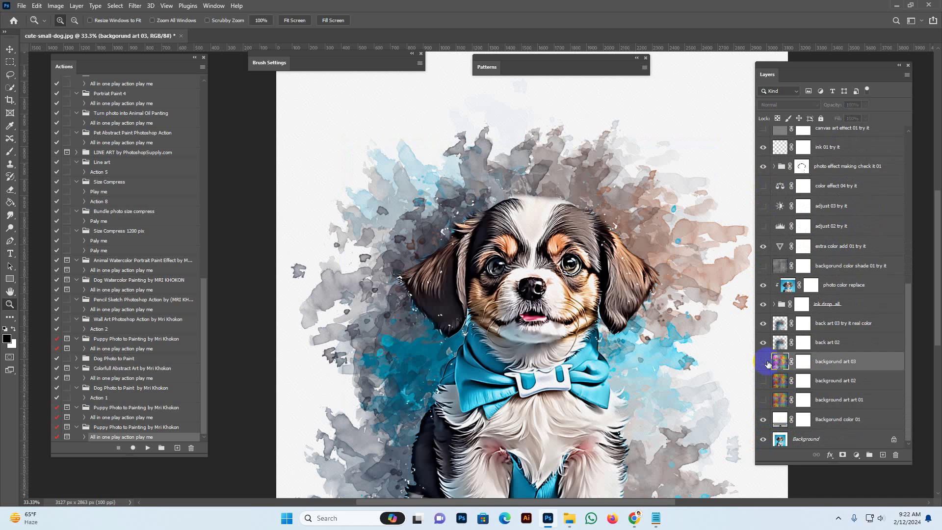
{"action": "left_click", "coordinate": [763, 361]}
{"action": "left_click", "coordinate": [779, 400]}
{"action": "left_click", "coordinate": [764, 400]}
{"action": "left_click", "coordinate": [763, 400]}
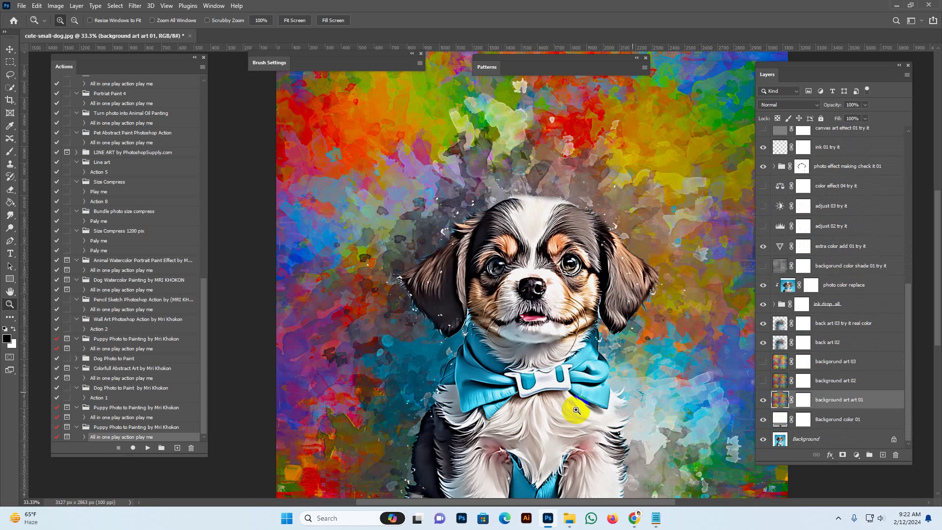
Delete art 01's layer mask and load the 'back art 03 try it real color' shape as a selection.
{"action": "left_click", "coordinate": [803, 382]}
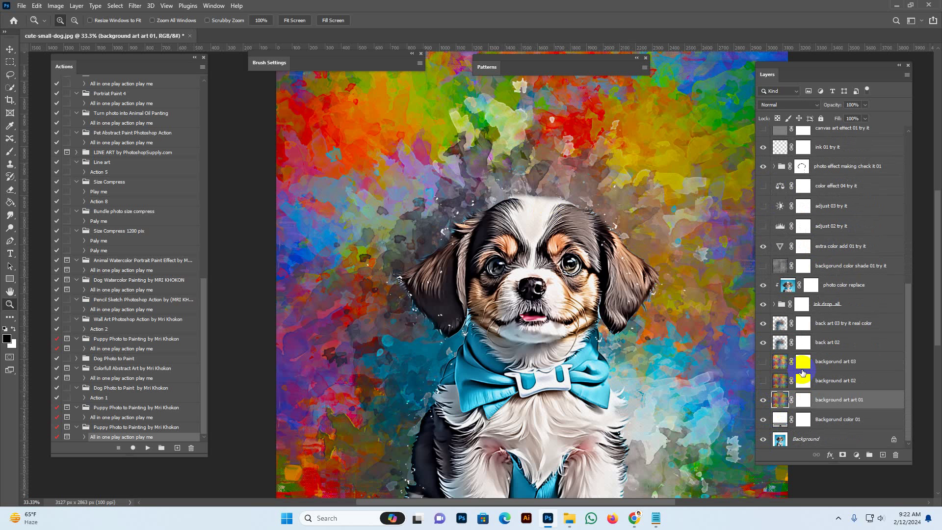
{"action": "left_click", "coordinate": [804, 401]}
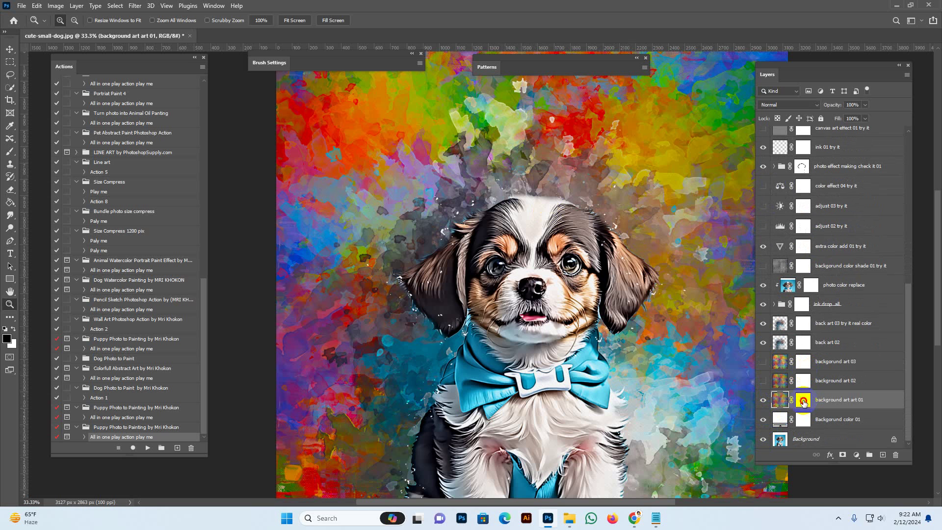
{"action": "right_click", "coordinate": [803, 403]}
{"action": "left_click", "coordinate": [804, 402]}
{"action": "right_click", "coordinate": [804, 402]}
{"action": "left_click", "coordinate": [831, 418]}
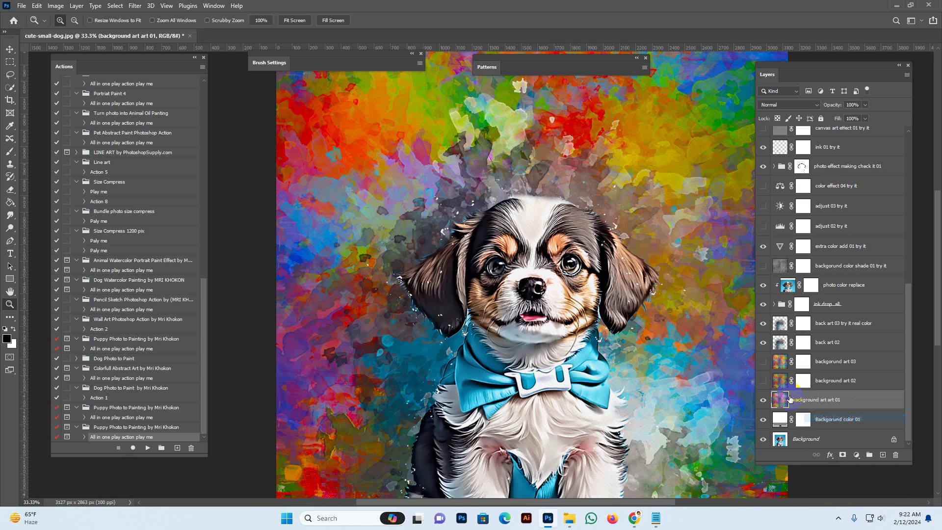
{"action": "left_click", "coordinate": [780, 330]}
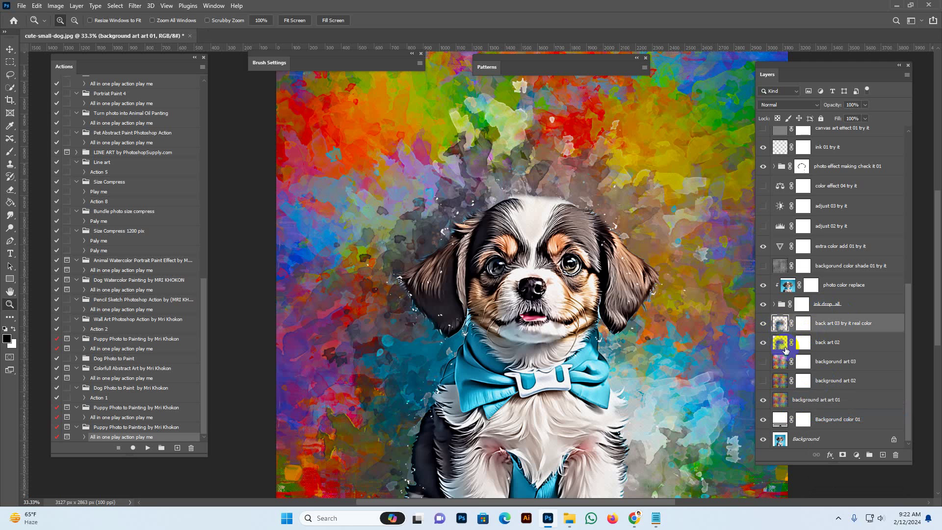
{"action": "left_click", "coordinate": [781, 328], "text": "ctrl"}
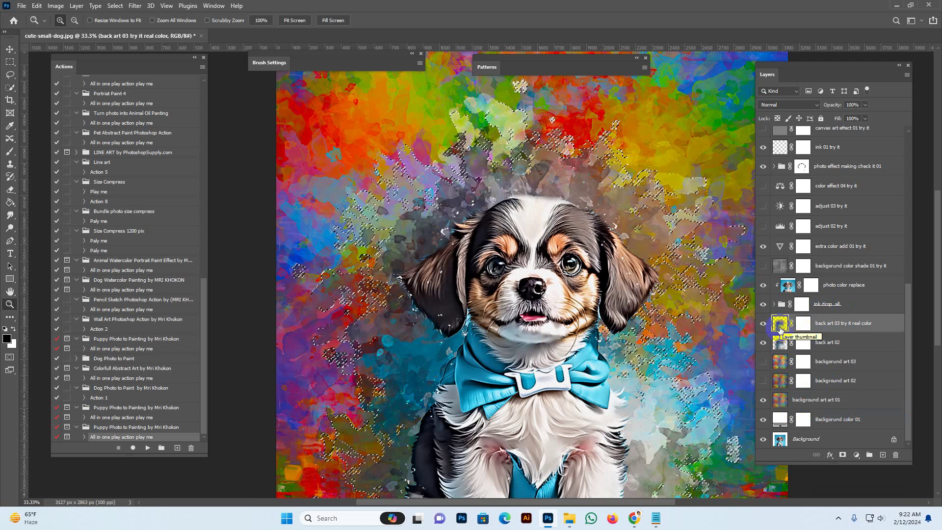
{"action": "left_click", "coordinate": [812, 399]}
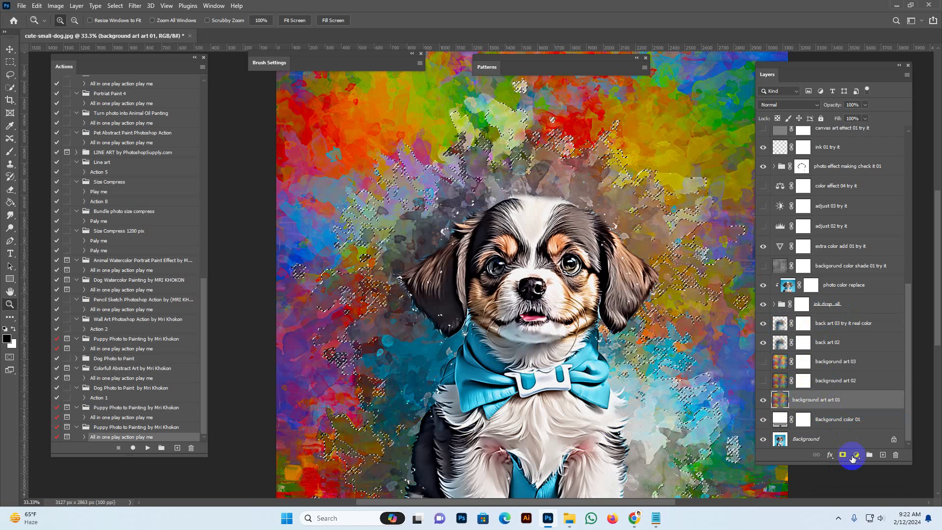
Add a layer mask to 'background art art 01' and hide back art 02 and 03 to preview the rainbow splash.
{"action": "left_click", "coordinate": [842, 454]}
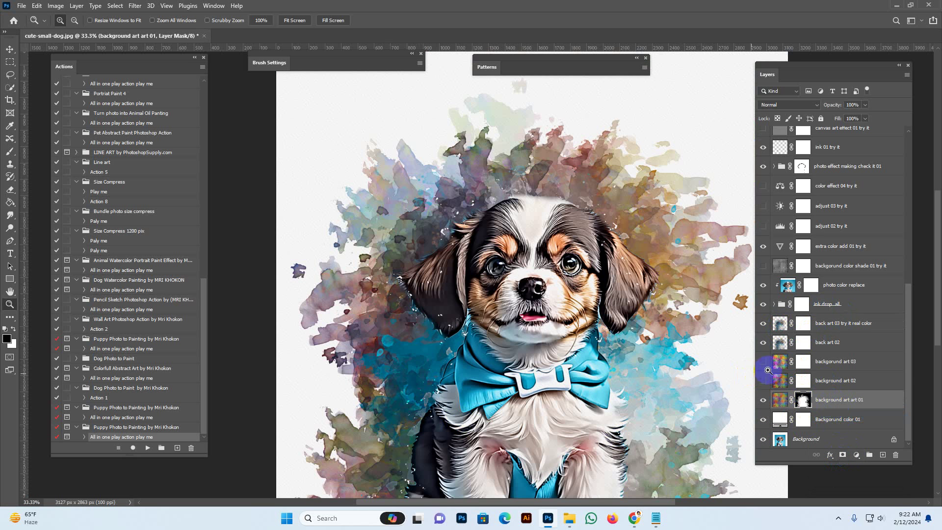
{"action": "left_click", "coordinate": [778, 345]}
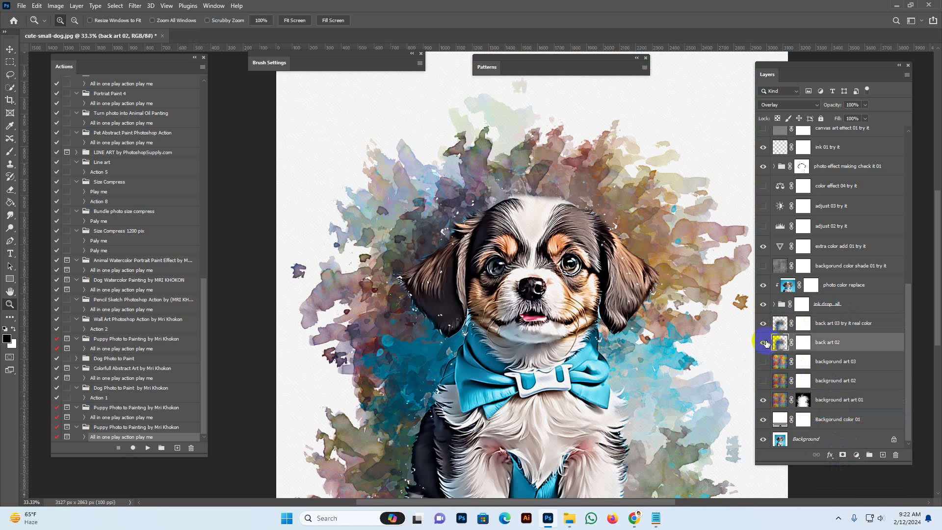
{"action": "left_click", "coordinate": [763, 342]}
{"action": "left_click", "coordinate": [764, 324]}
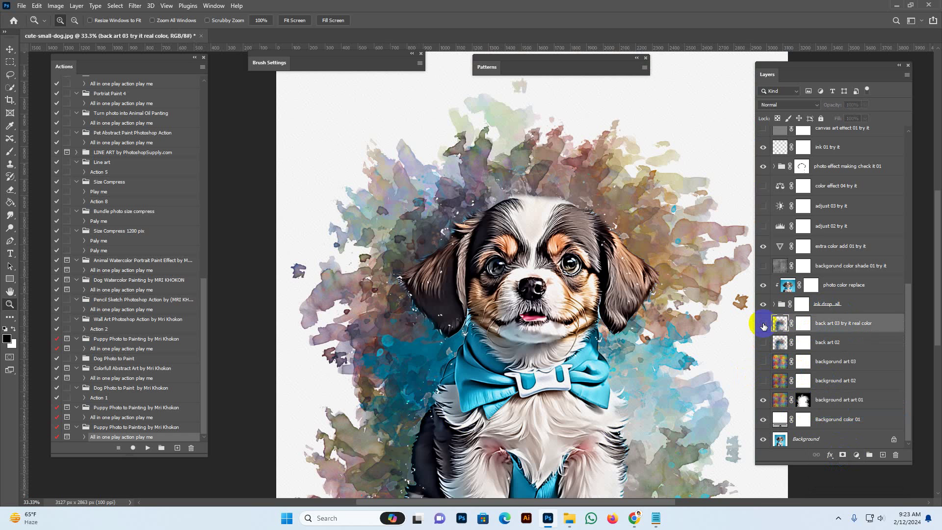
{"action": "left_click", "coordinate": [763, 323]}
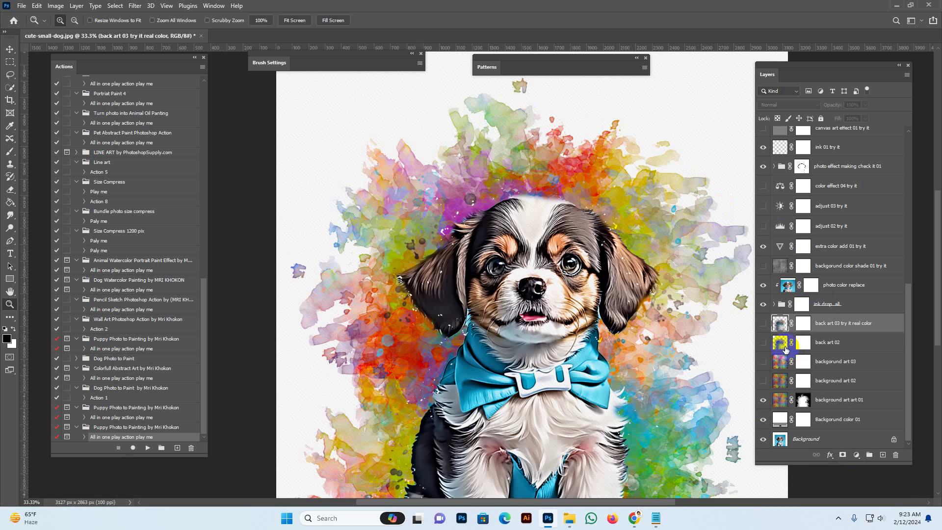
Hide the rainbow art layer and re-show back art 02 and back art 03.
{"action": "left_click", "coordinate": [841, 403]}
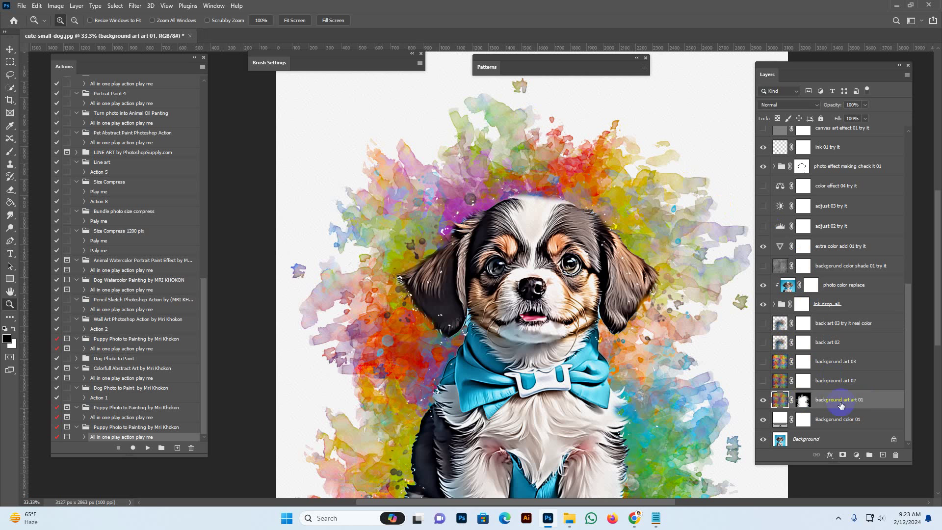
{"action": "left_click", "coordinate": [801, 401]}
{"action": "left_click", "coordinate": [776, 344]}
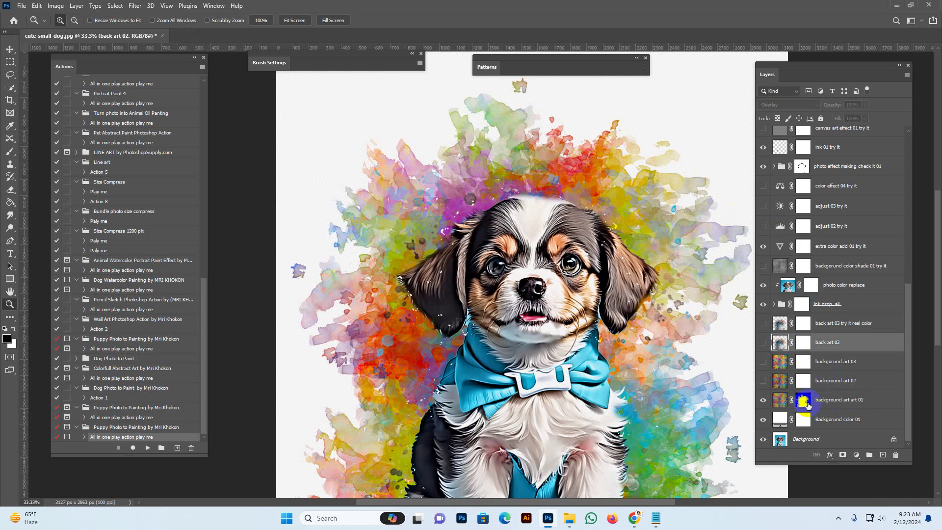
{"action": "left_click", "coordinate": [762, 400]}
{"action": "left_click", "coordinate": [762, 342]}
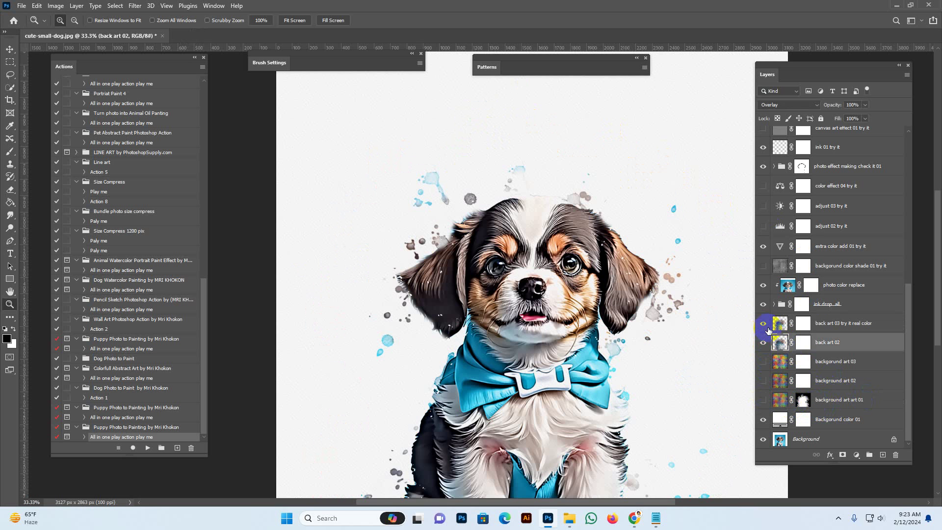
{"action": "left_click", "coordinate": [763, 324]}
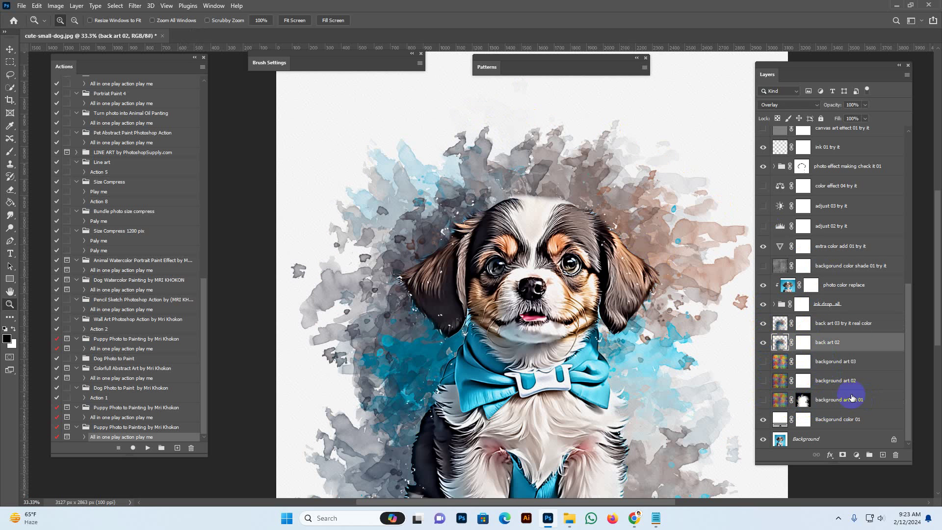
{"action": "scroll", "coordinate": [849, 280], "scroll_direction": "up", "scroll_amount": 4}
Preview 'adjust 03 try it' and then hide it along with 'adjust 02 try it'.
{"action": "left_click", "coordinate": [845, 282]}
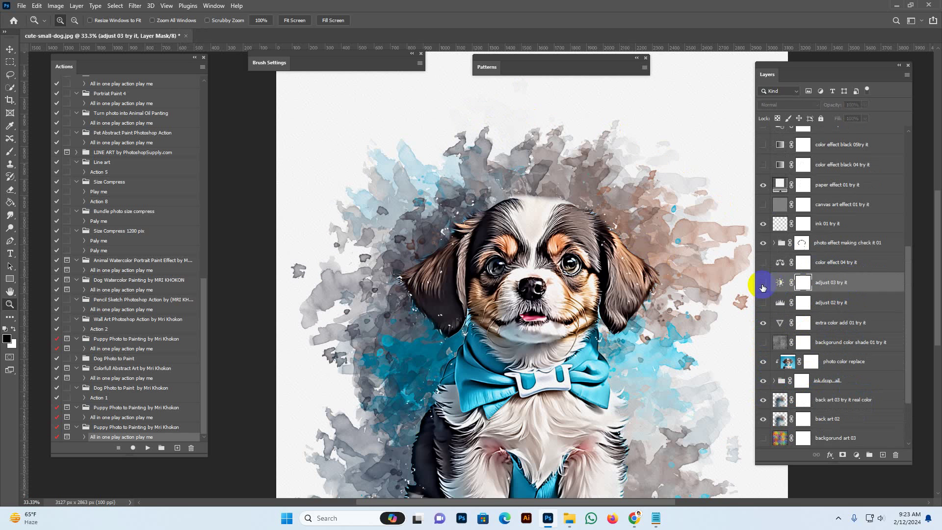
{"action": "left_click", "coordinate": [762, 283]}
{"action": "left_click", "coordinate": [761, 283]}
{"action": "left_click", "coordinate": [762, 302]}
Set 'extra color add 01 try it' to Vibrance +54, Saturation +100, then hide it.
{"action": "double_click", "coordinate": [780, 322]}
{"action": "left_click_drag", "start_coordinate": [560, 130], "coordinate": [725, 360]}
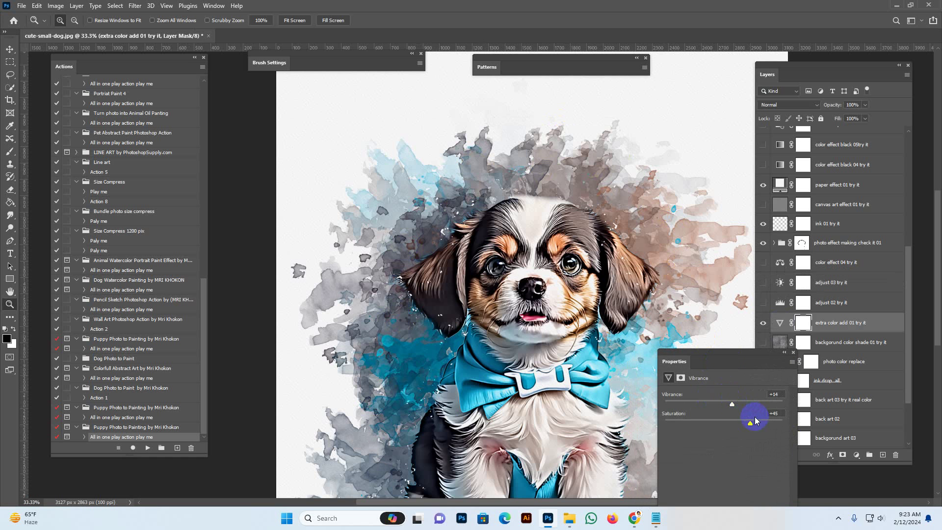
{"action": "left_click_drag", "start_coordinate": [756, 421], "coordinate": [783, 403]}
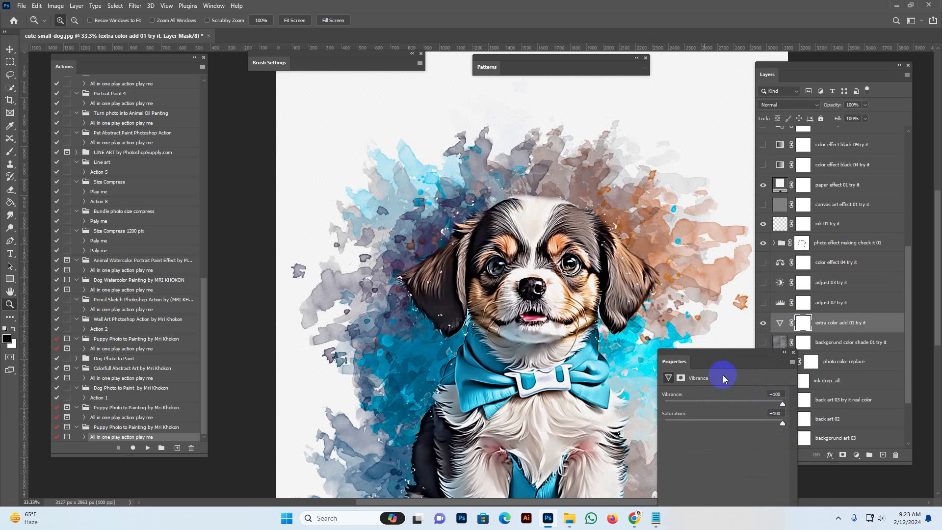
{"action": "left_click", "coordinate": [756, 404]}
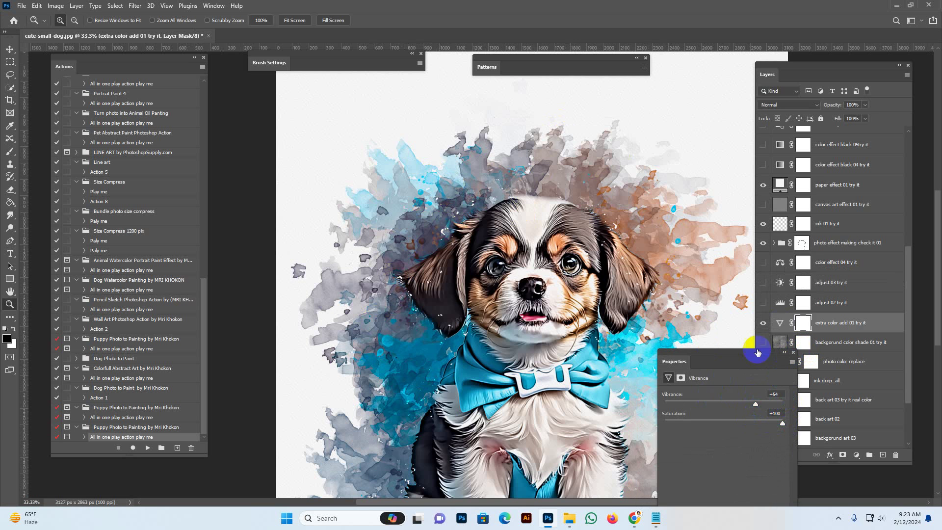
{"action": "left_click", "coordinate": [793, 353]}
{"action": "left_click", "coordinate": [762, 322]}
{"action": "left_click", "coordinate": [763, 263]}
{"action": "left_click", "coordinate": [763, 263]}
Compare the black-and-white, black effect, color 08 and color 09 colour variants.
{"action": "scroll", "coordinate": [780, 206], "scroll_direction": "up", "scroll_amount": 2}
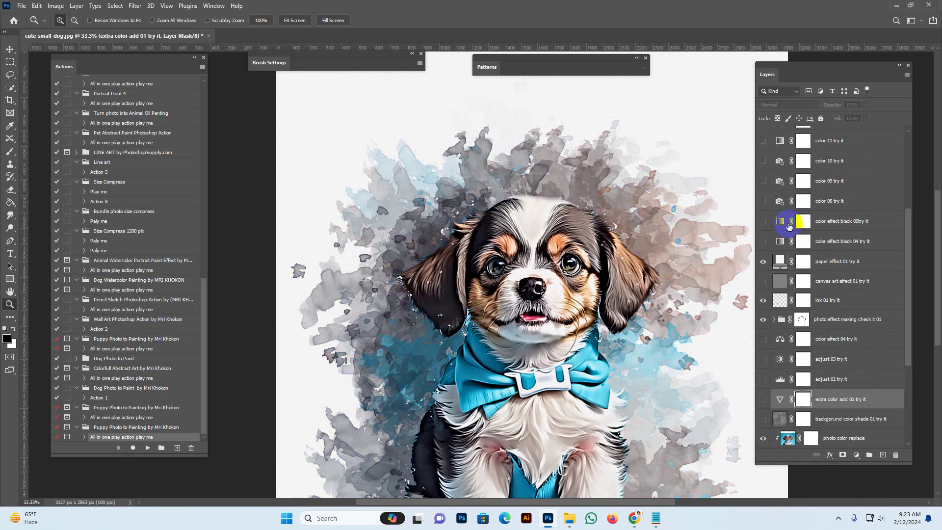
{"action": "left_click", "coordinate": [763, 240]}
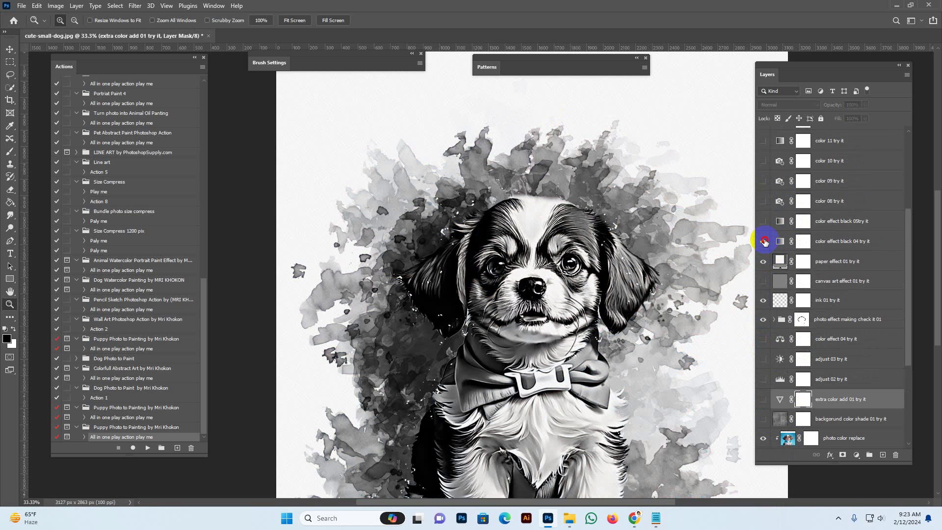
{"action": "left_click", "coordinate": [764, 241]}
{"action": "left_click", "coordinate": [762, 222]}
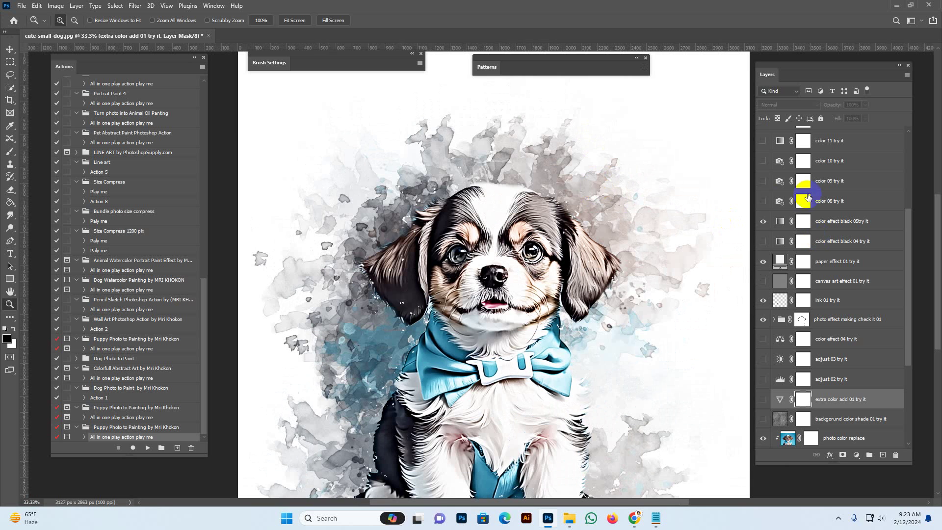
{"action": "left_click", "coordinate": [764, 201]}
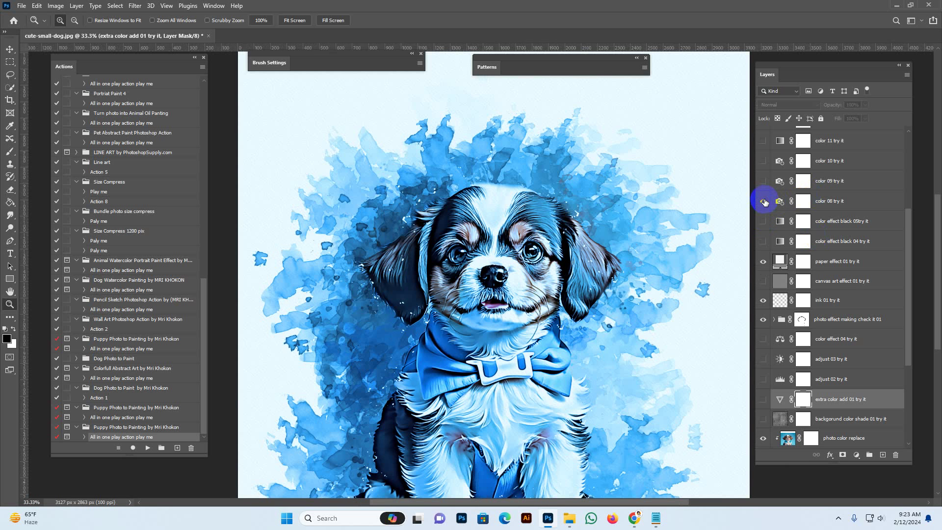
{"action": "left_click", "coordinate": [763, 182]}
Compare the top photo regular effect 05, 06 and 07 variants, leaving regular 07 visible.
{"action": "scroll", "coordinate": [826, 245], "scroll_direction": "up", "scroll_amount": 5}
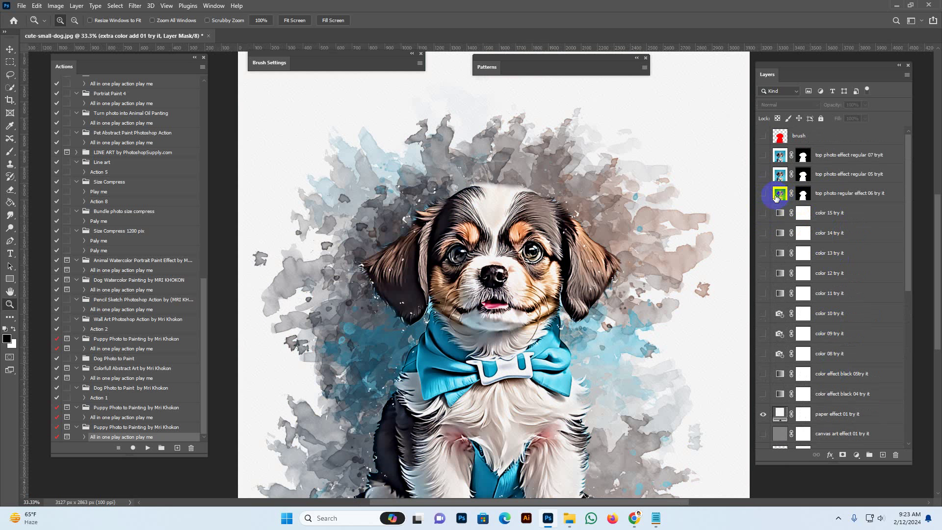
{"action": "left_click", "coordinate": [776, 196]}
{"action": "left_click", "coordinate": [761, 194]}
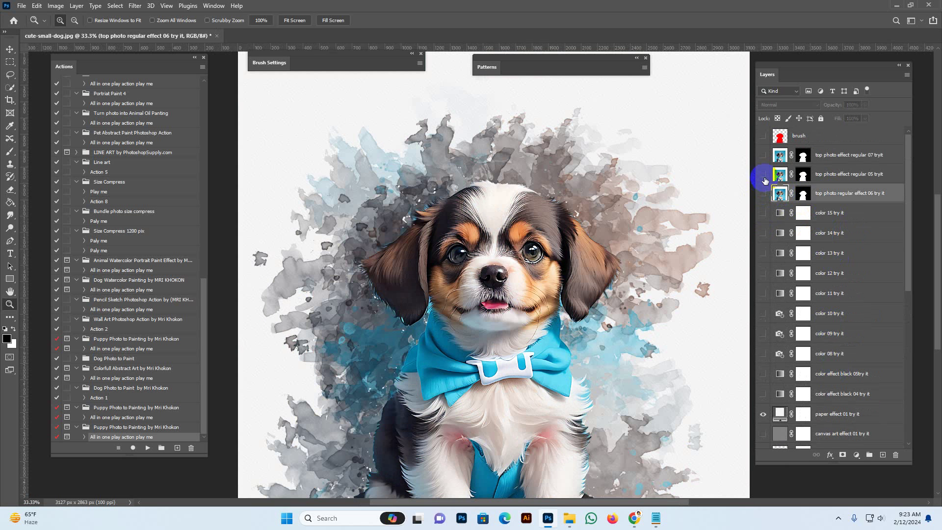
{"action": "left_click", "coordinate": [764, 175]}
{"action": "left_click", "coordinate": [763, 170]}
{"action": "left_click", "coordinate": [764, 155]}
{"action": "left_click", "coordinate": [764, 155]}
{"action": "left_click", "coordinate": [763, 156]}
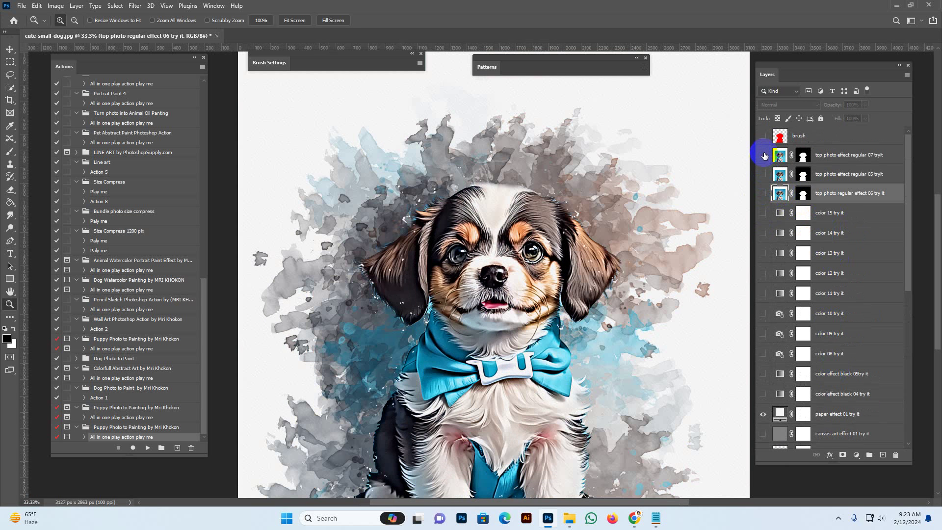
Close the puppy painting without saving and open the bow-tie dog JPG from File Explorer.
{"action": "left_click", "coordinate": [217, 36]}
{"action": "left_click", "coordinate": [478, 192]}
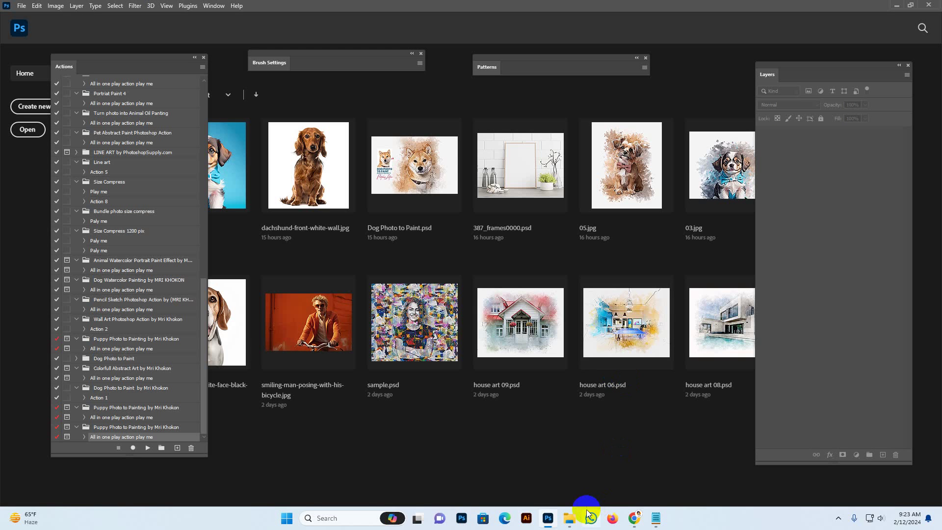
{"action": "left_click", "coordinate": [570, 518]}
{"action": "left_click_drag", "start_coordinate": [157, 142], "coordinate": [507, 102]}
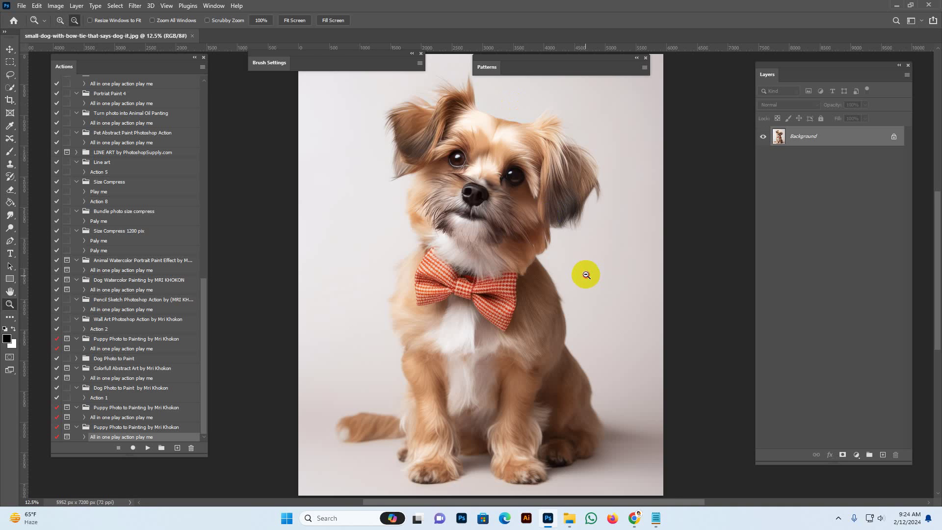
Extend the crop beyond the photo on every side to add white margins.
{"action": "left_click", "coordinate": [526, 290], "text": "alt"}
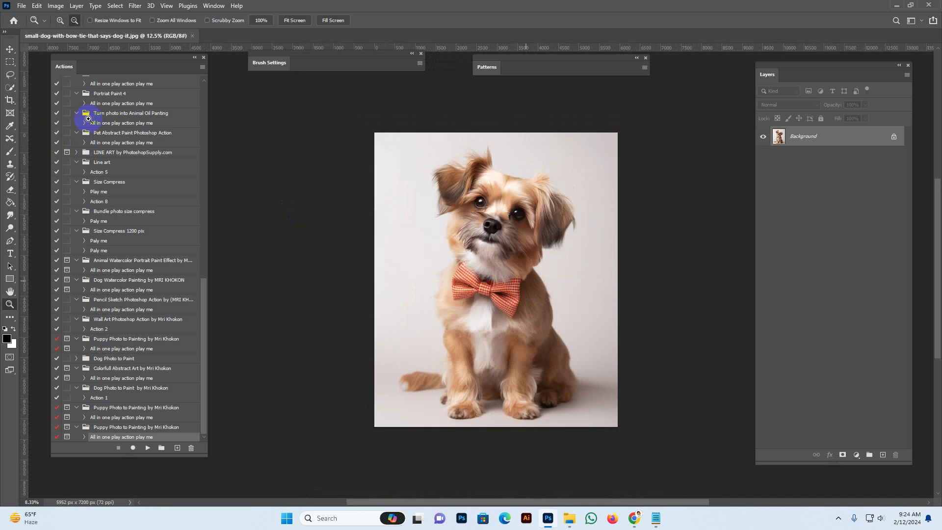
{"action": "left_click", "coordinate": [10, 99]}
{"action": "left_click_drag", "start_coordinate": [613, 425], "coordinate": [623, 443]}
{"action": "left_click_drag", "start_coordinate": [370, 118], "coordinate": [356, 105]}
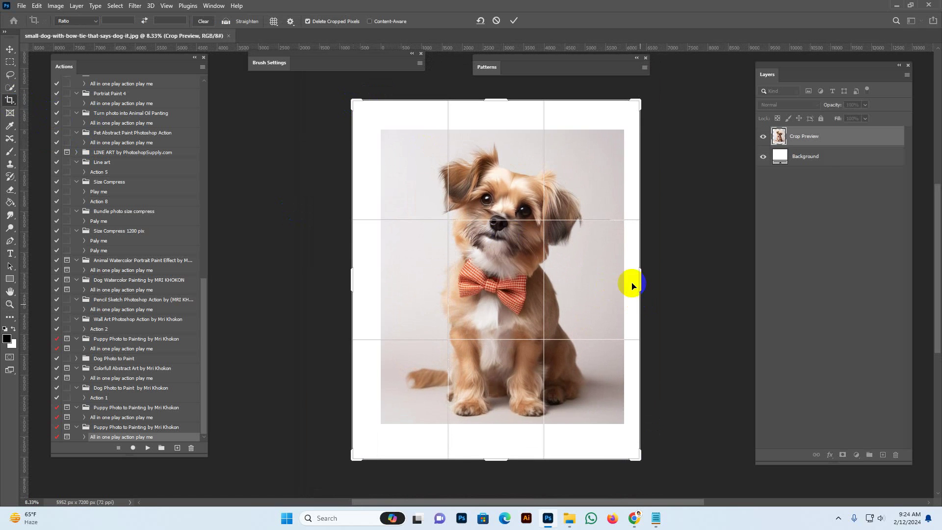
{"action": "left_click_drag", "start_coordinate": [645, 285], "coordinate": [664, 286]}
{"action": "left_click_drag", "start_coordinate": [501, 460], "coordinate": [501, 475]}
{"action": "left_click_drag", "start_coordinate": [652, 284], "coordinate": [658, 285]}
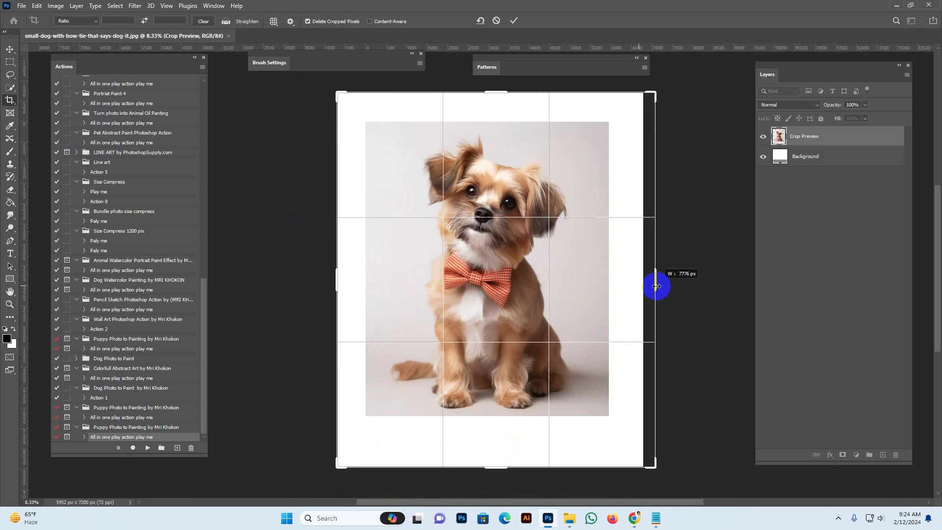
Commit the crop and set Image Size height to 5000 px, giving 4241 × 5000 at 72 ppi.
{"action": "left_click", "coordinate": [8, 49]}
{"action": "left_click", "coordinate": [55, 5]}
{"action": "left_click", "coordinate": [70, 77]}
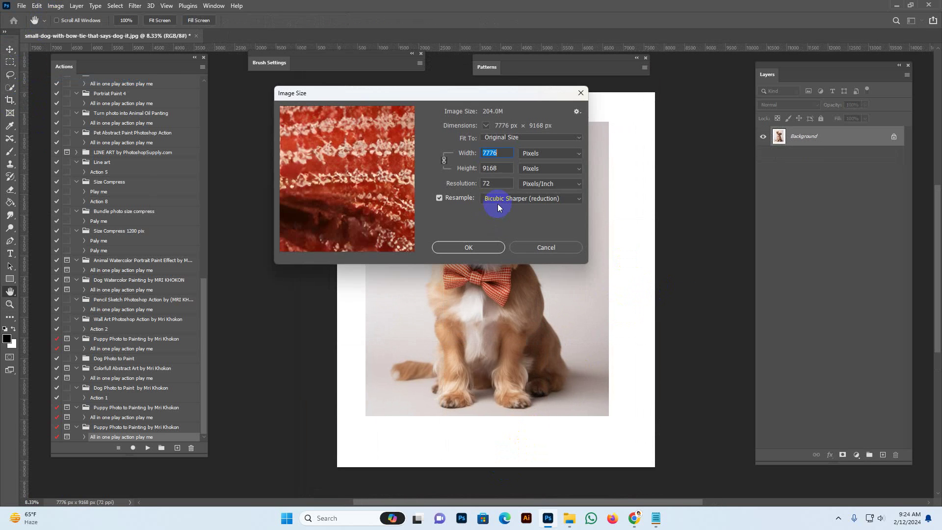
{"action": "double_click", "coordinate": [504, 168]}
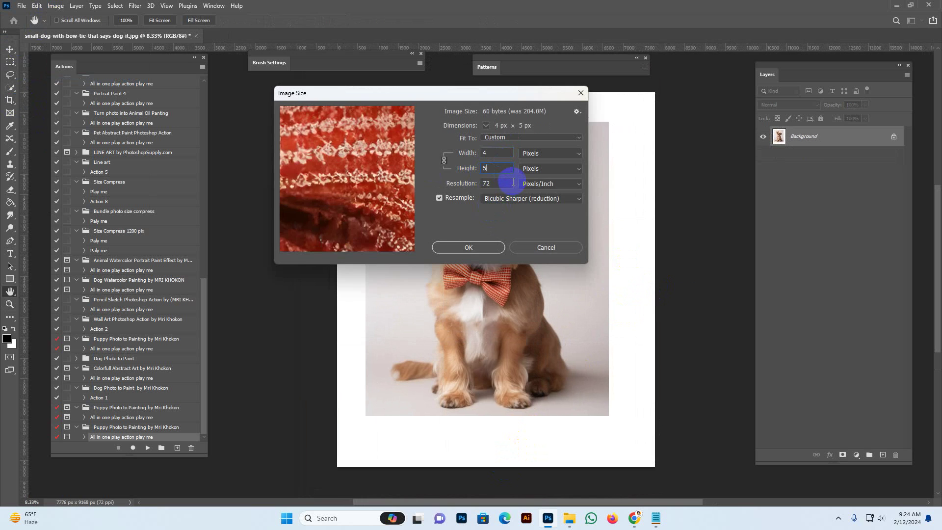
{"action": "type", "text": "5"}
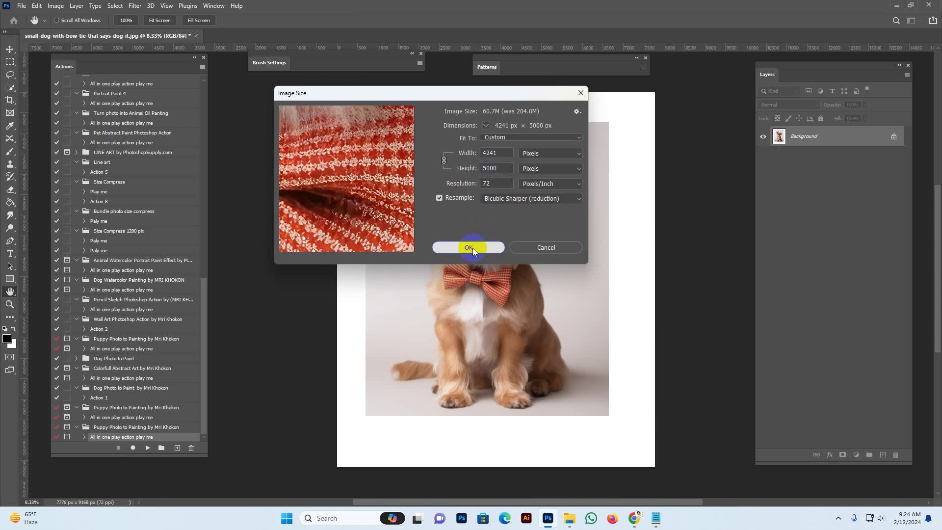
{"action": "left_click", "coordinate": [464, 246]}
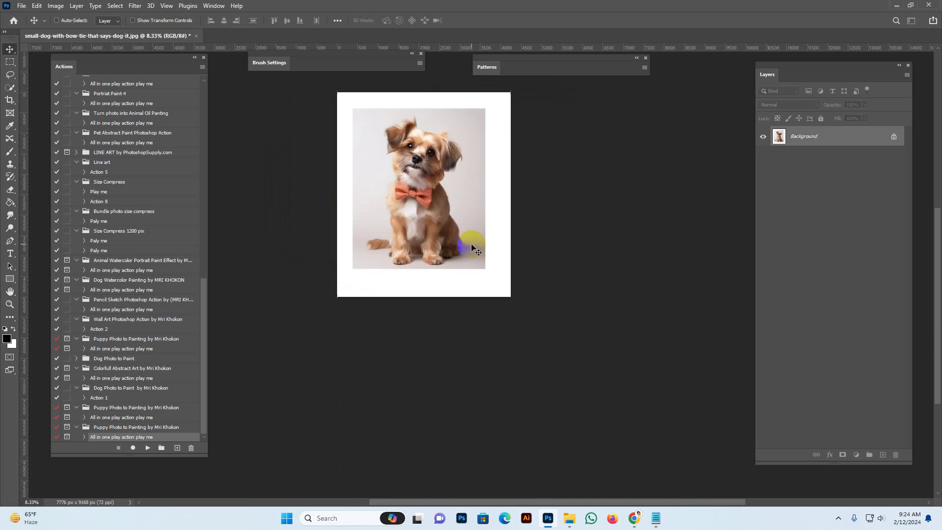
{"action": "key", "text": "z"}
{"action": "left_click", "coordinate": [439, 187]}
Select the dog with Select Subject and add a new layer named 'brush'.
{"action": "left_click", "coordinate": [438, 186]}
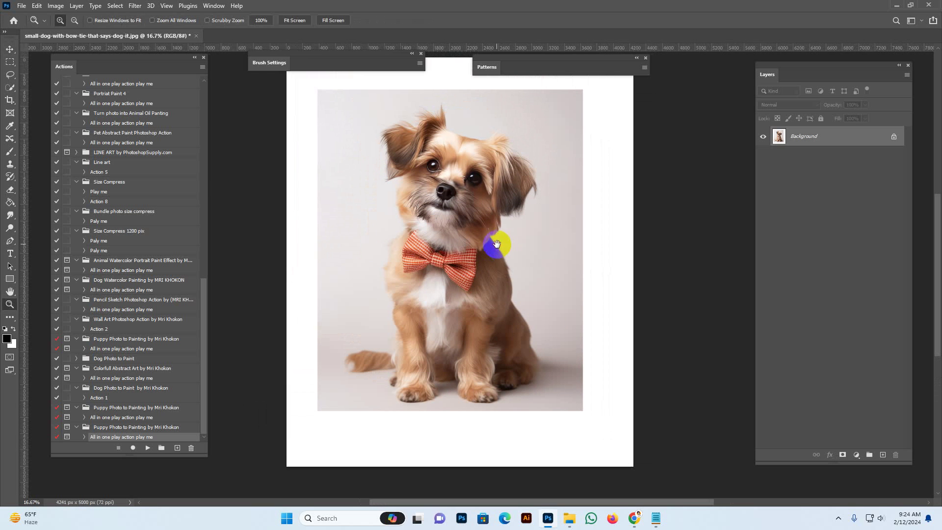
{"action": "left_click", "coordinate": [10, 87]}
{"action": "left_click", "coordinate": [281, 20]}
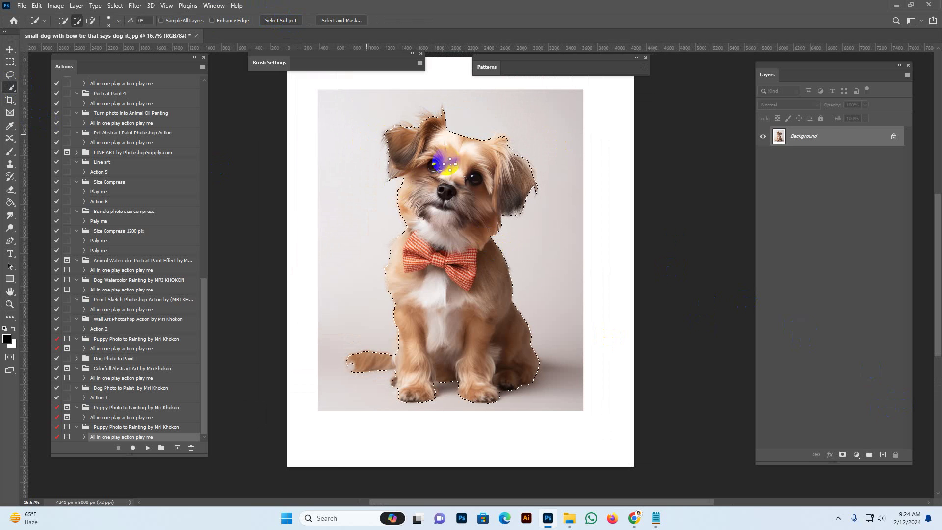
{"action": "left_click", "coordinate": [885, 458]}
{"action": "double_click", "coordinate": [804, 136]}
{"action": "type", "text": "brush"}
{"action": "key", "text": "Return"}
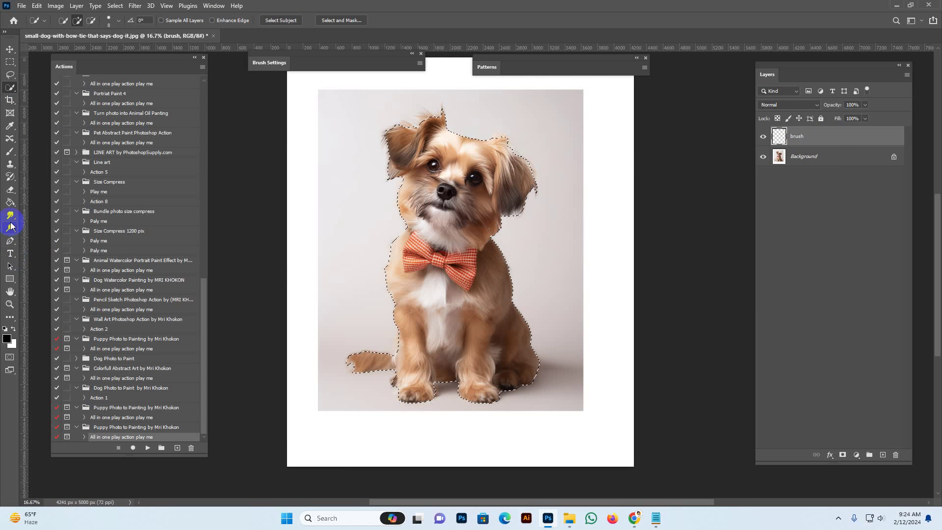
Fill the dog selection solid red with the Paint Bucket, then deselect.
{"action": "left_click_drag", "start_coordinate": [10, 203], "coordinate": [34, 216]}
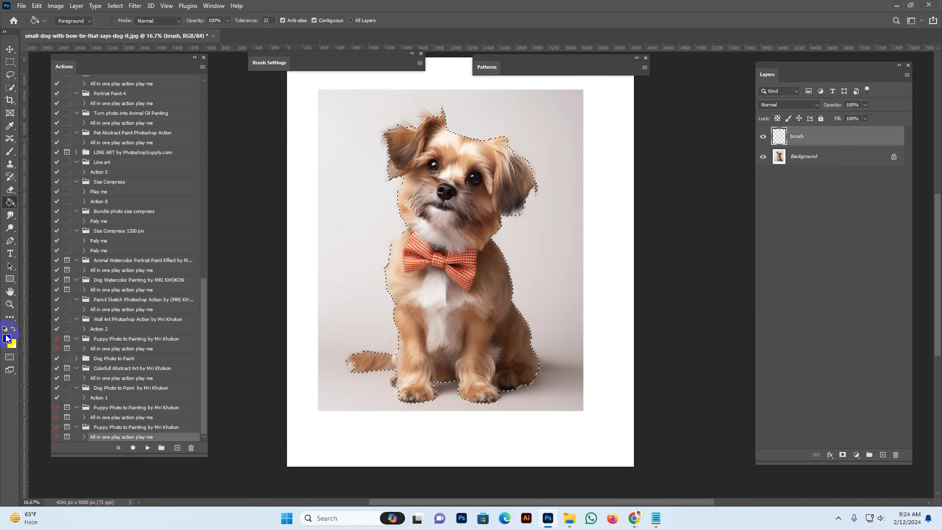
{"action": "left_click", "coordinate": [7, 339]}
{"action": "left_click", "coordinate": [904, 262]}
{"action": "left_click", "coordinate": [465, 232]}
{"action": "left_click", "coordinate": [115, 6]}
{"action": "left_click", "coordinate": [125, 25]}
{"action": "left_click", "coordinate": [9, 49]}
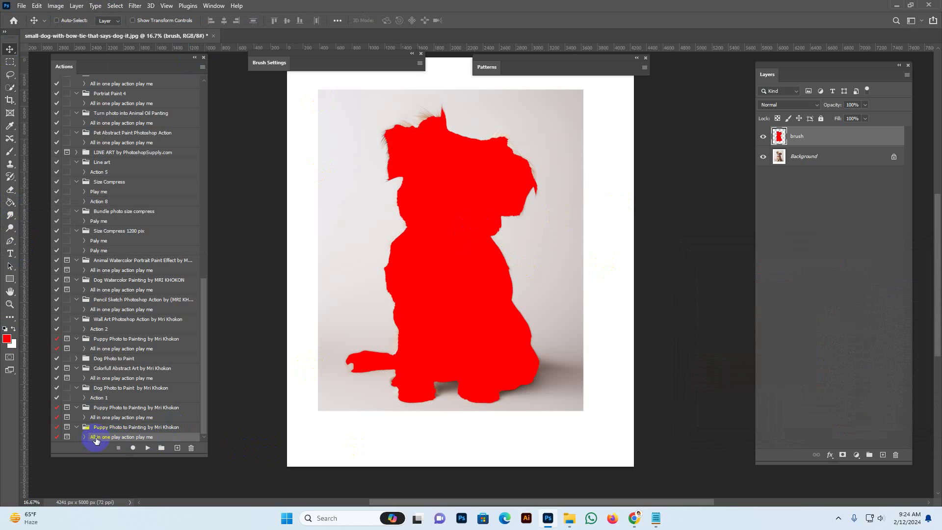
Play 'All in one play action play me' and bring up the Easy Puppy product page in Chrome.
{"action": "left_click", "coordinate": [147, 449]}
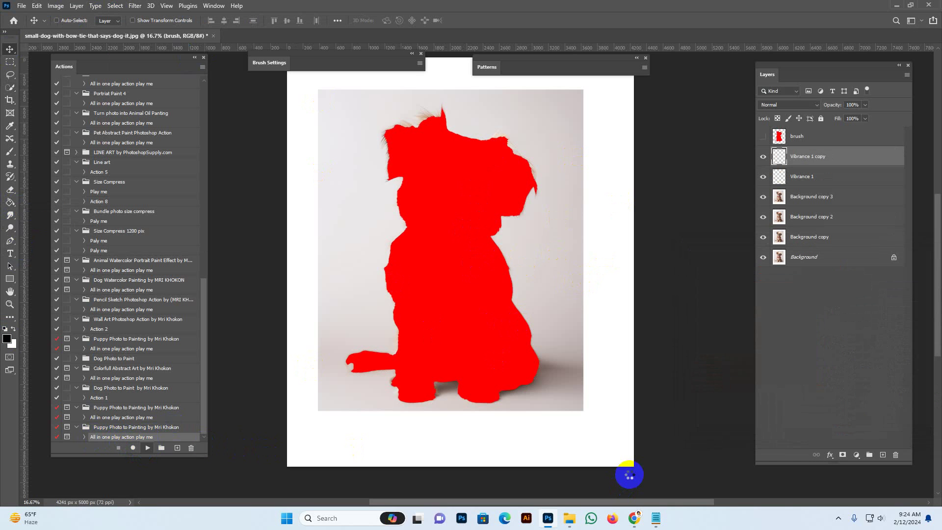
{"action": "mouse_move", "coordinate": [636, 522]}
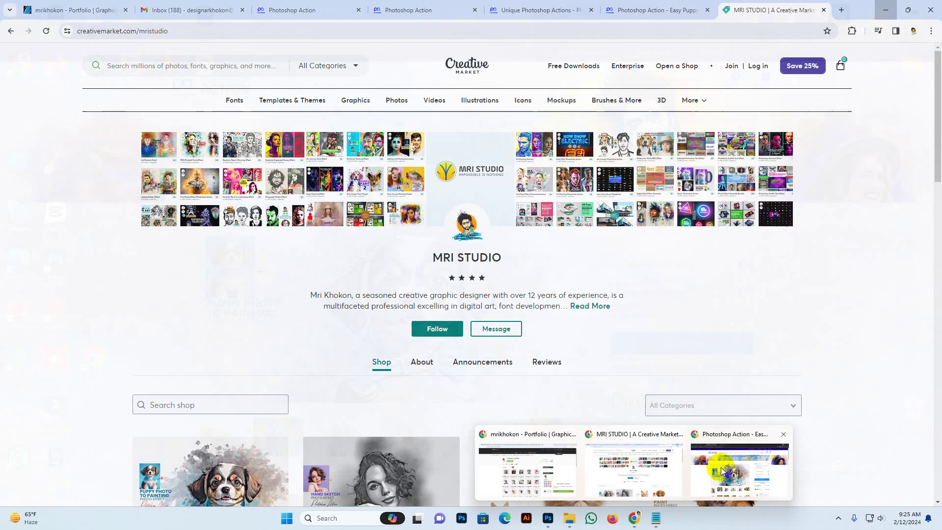
{"action": "left_click", "coordinate": [713, 465]}
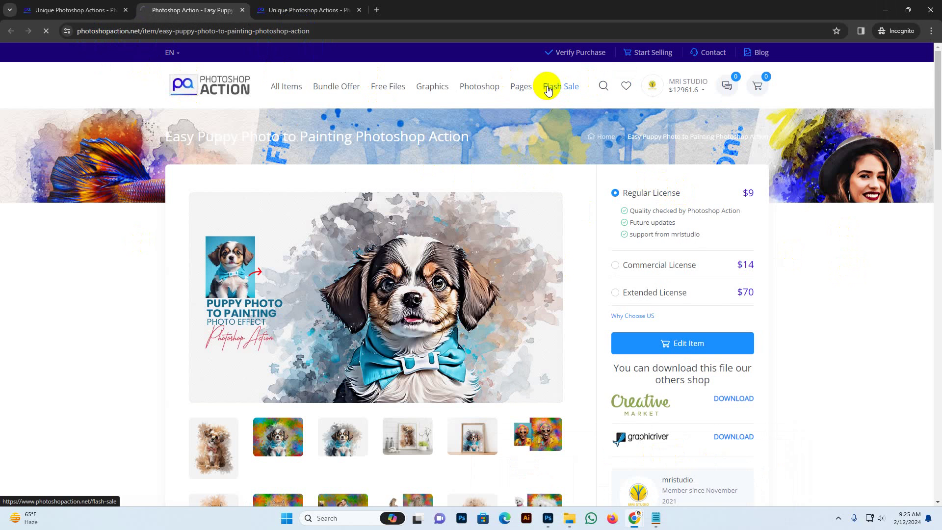
Browse the Flash Sale page, then open the Bundle Offer category from the All Items menu.
{"action": "left_click", "coordinate": [567, 96]}
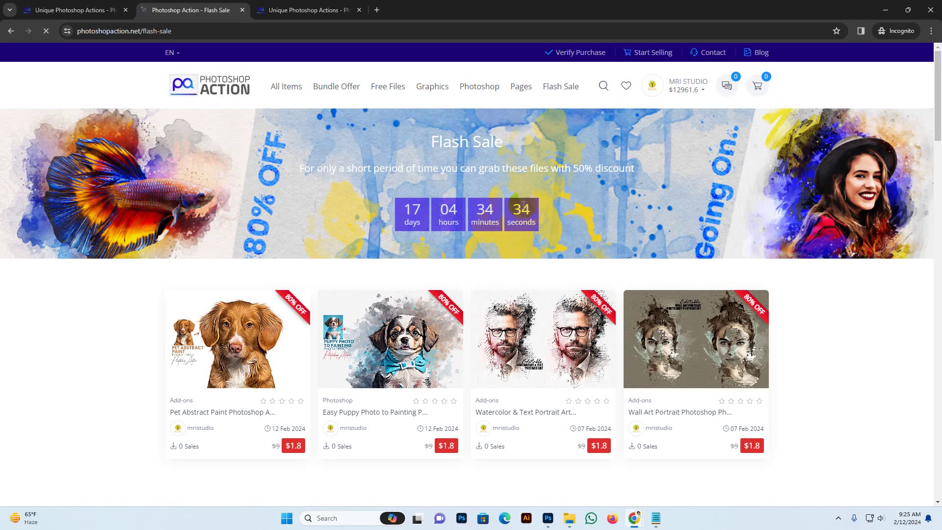
{"action": "scroll", "coordinate": [329, 241], "scroll_direction": "down", "scroll_amount": 3}
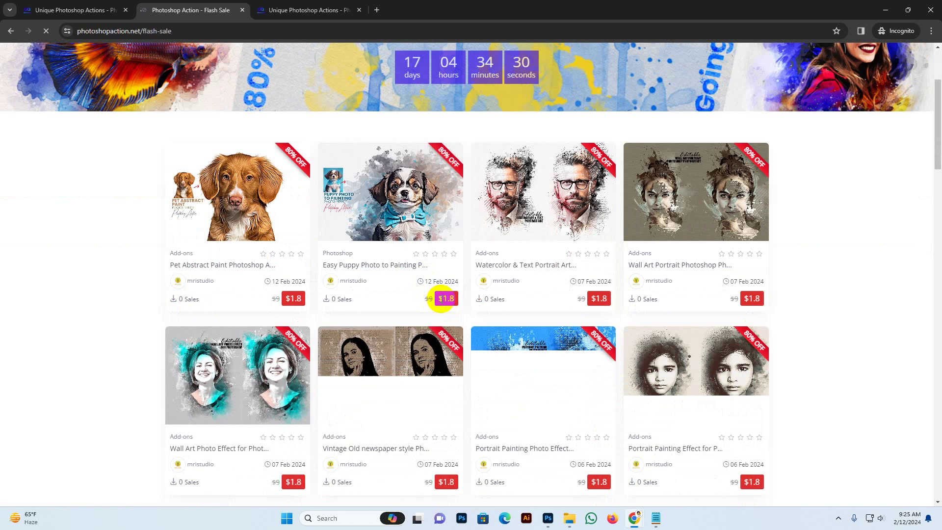
{"action": "scroll", "coordinate": [347, 288], "scroll_direction": "up", "scroll_amount": 3}
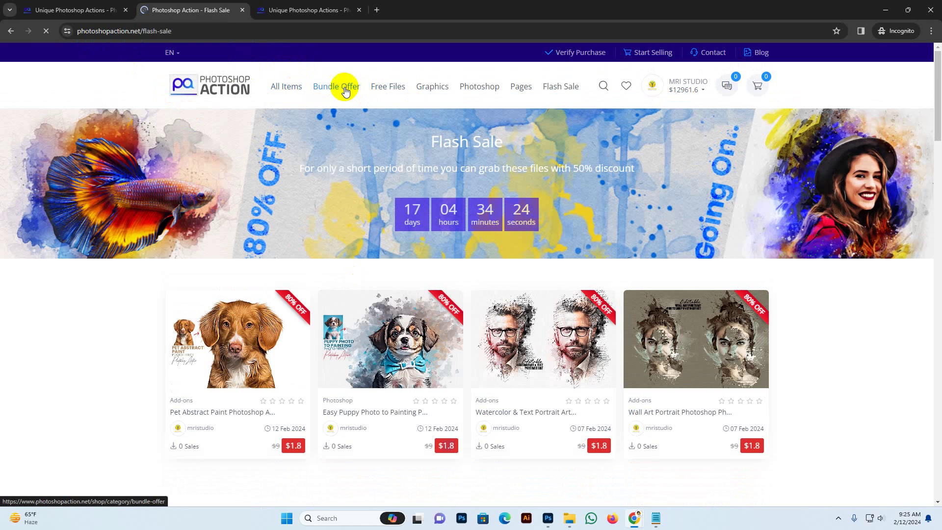
{"action": "mouse_move", "coordinate": [392, 90]}
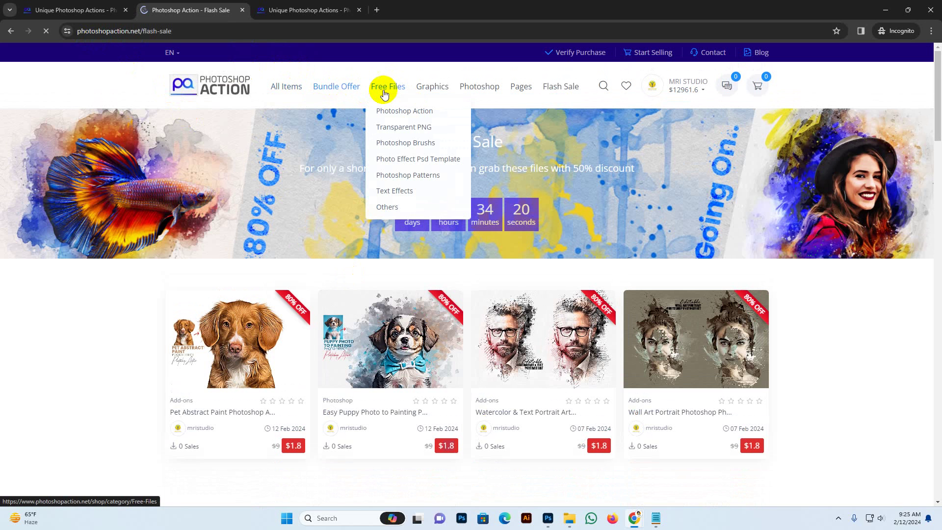
{"action": "left_click", "coordinate": [334, 87]}
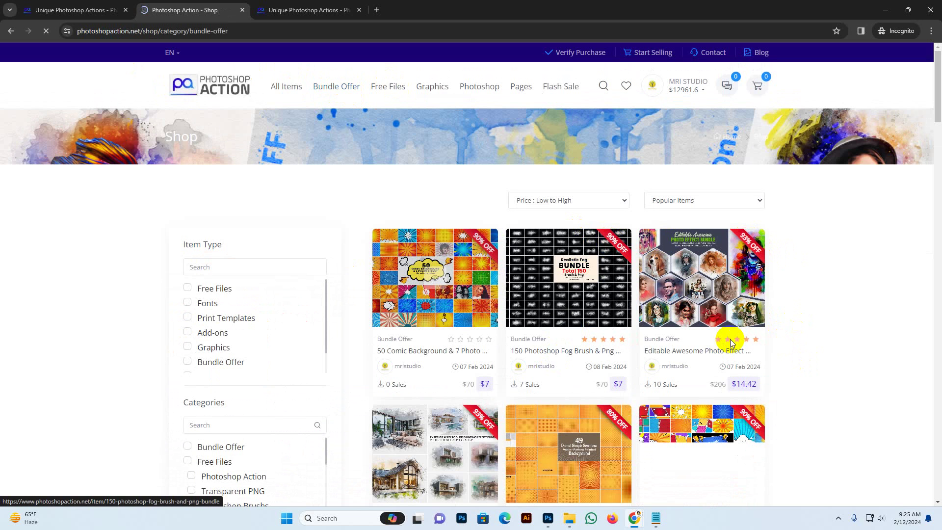
{"action": "scroll", "coordinate": [829, 346], "scroll_direction": "down", "scroll_amount": 1}
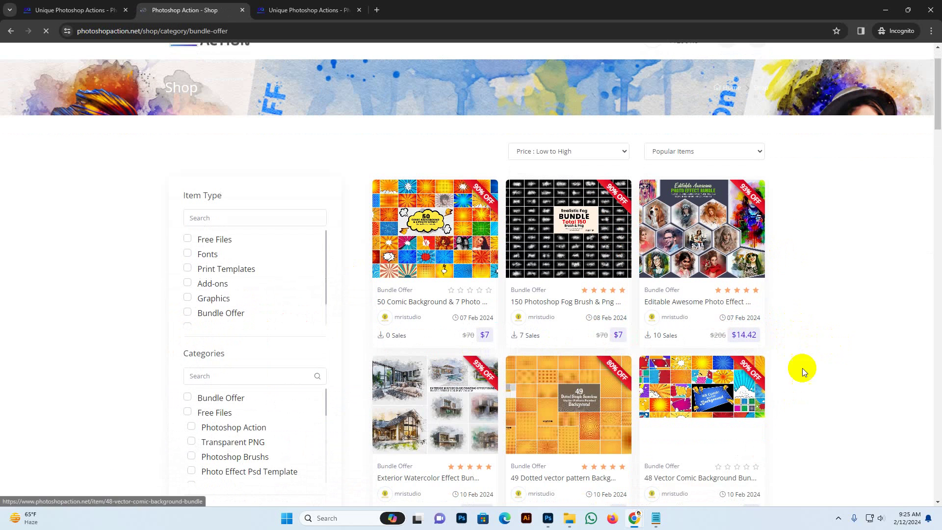
{"action": "scroll", "coordinate": [313, 243], "scroll_direction": "up", "scroll_amount": 1}
{"action": "mouse_move", "coordinate": [284, 85]}
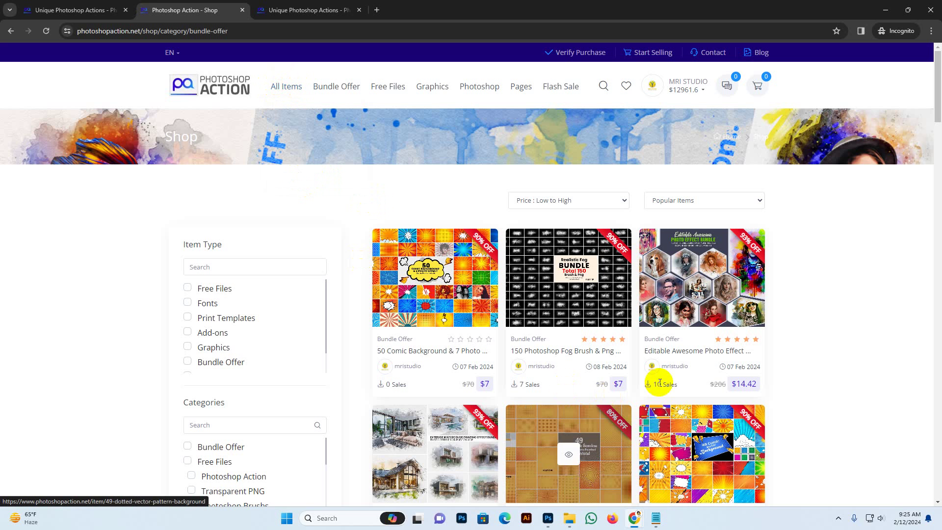
Switch from the MRI STUDIO shop to the Easy Puppy tab and highlight its $1.8 price.
{"action": "mouse_move", "coordinate": [639, 521]}
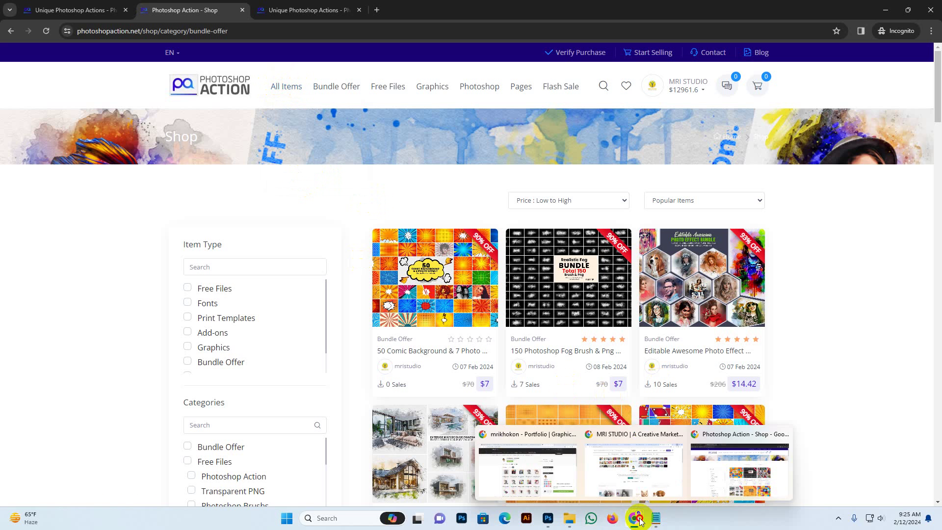
{"action": "left_click", "coordinate": [632, 467]}
{"action": "scroll", "coordinate": [208, 318], "scroll_direction": "down", "scroll_amount": 5}
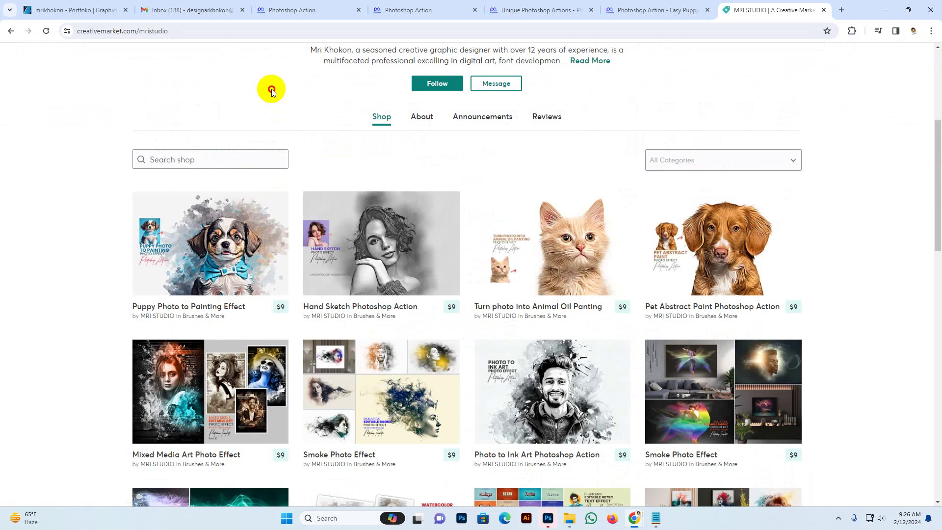
{"action": "left_click", "coordinate": [661, 11]}
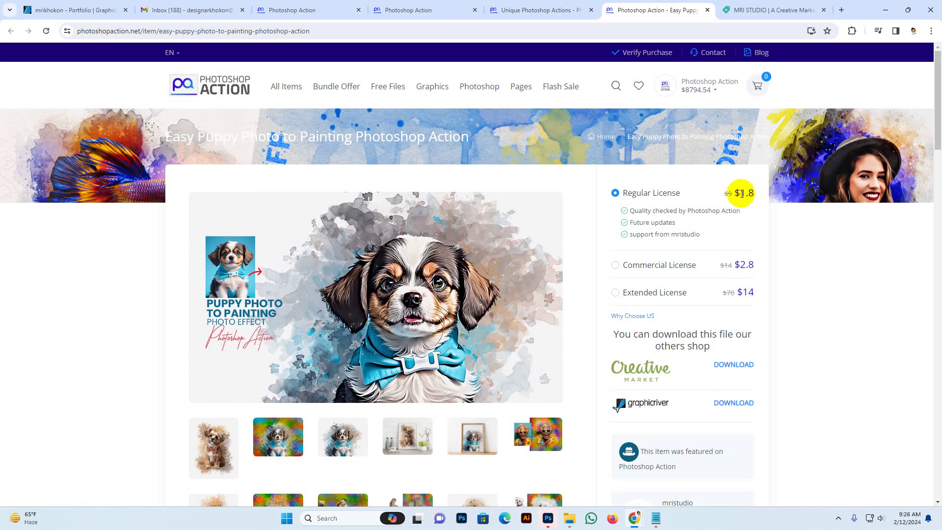
{"action": "left_click_drag", "start_coordinate": [731, 192], "coordinate": [763, 194]}
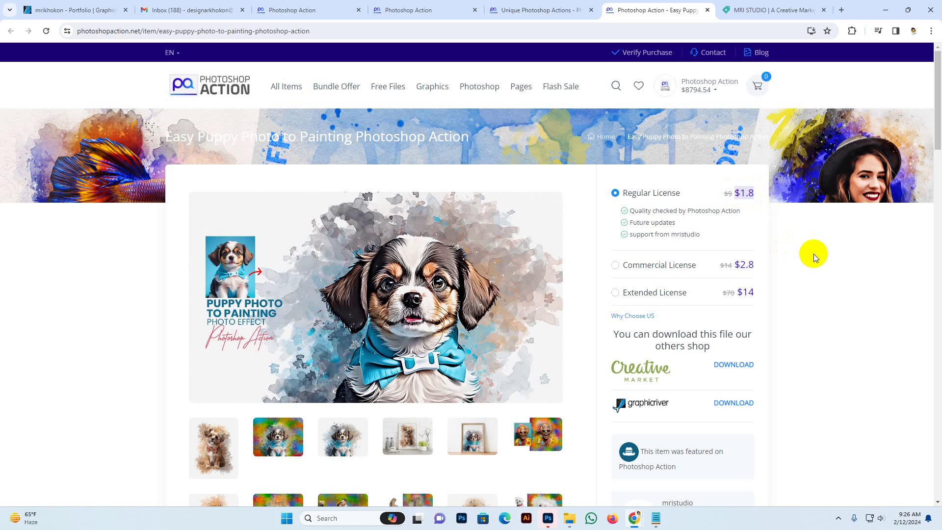
Return to Photoshop and Stop the action's completion message on the finished watercolor dog.
{"action": "left_click", "coordinate": [548, 519]}
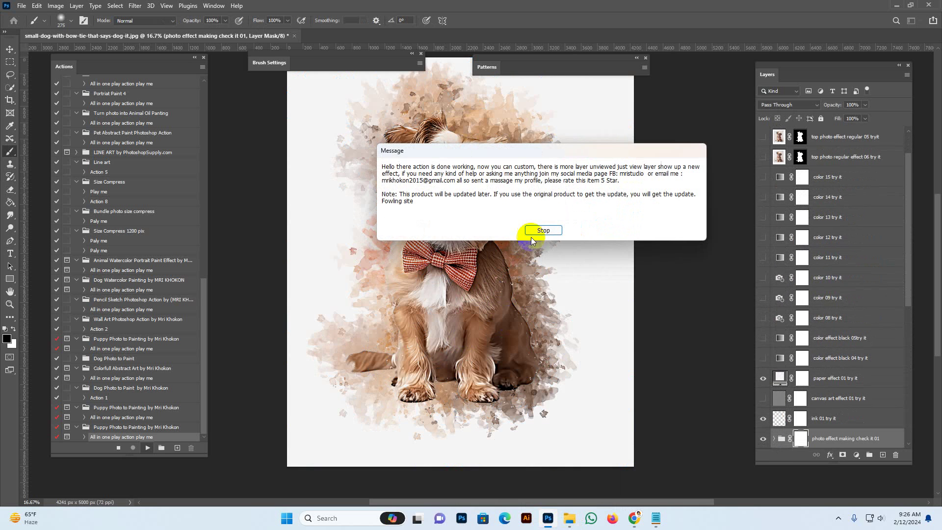
{"action": "left_click", "coordinate": [545, 231]}
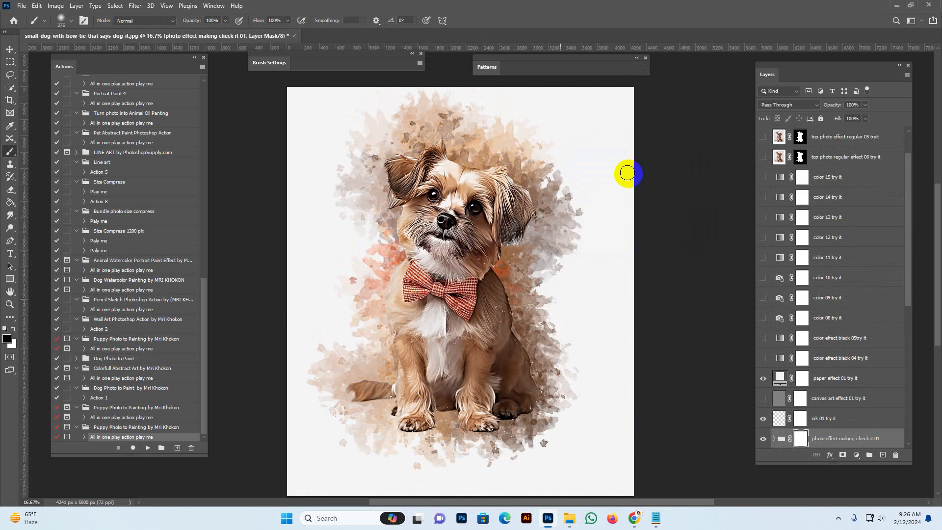
{"action": "key", "text": "z"}
{"action": "left_click", "coordinate": [499, 263]}
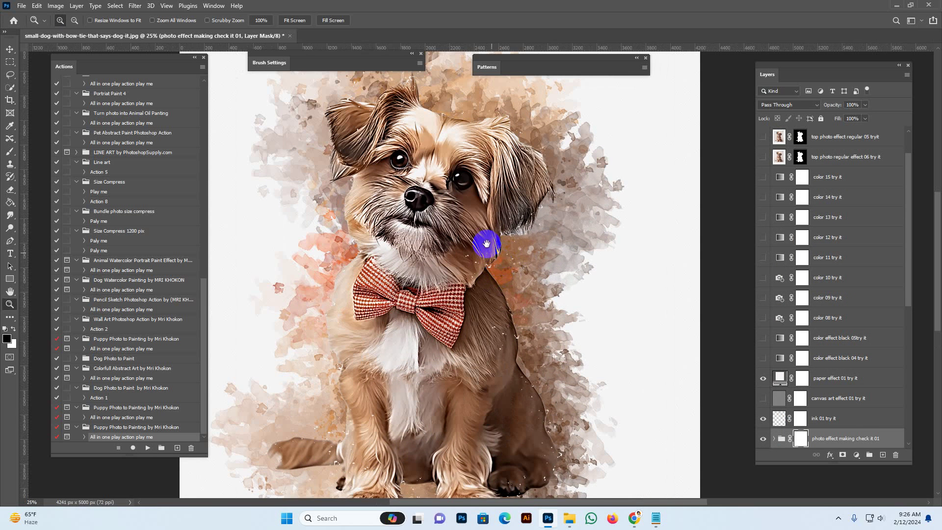
{"action": "left_click", "coordinate": [490, 248]}
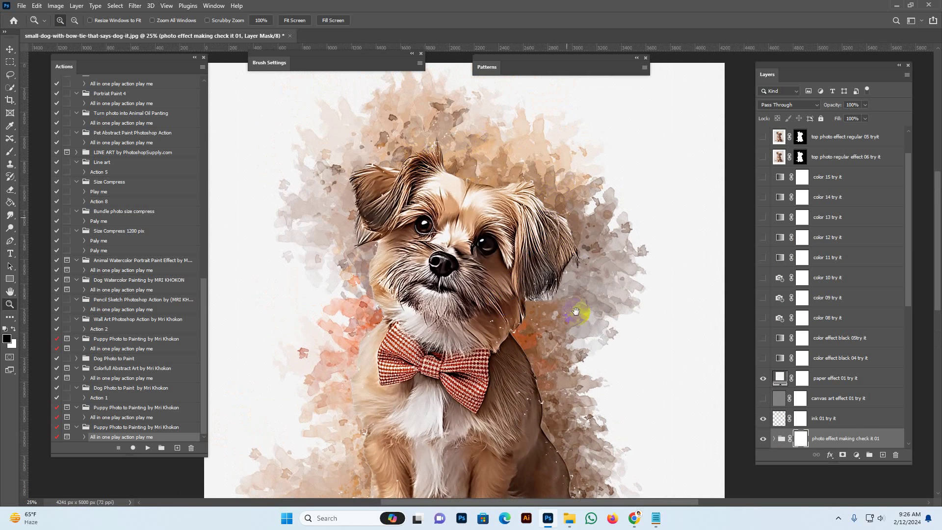
{"action": "left_click_drag", "start_coordinate": [549, 361], "coordinate": [550, 231]}
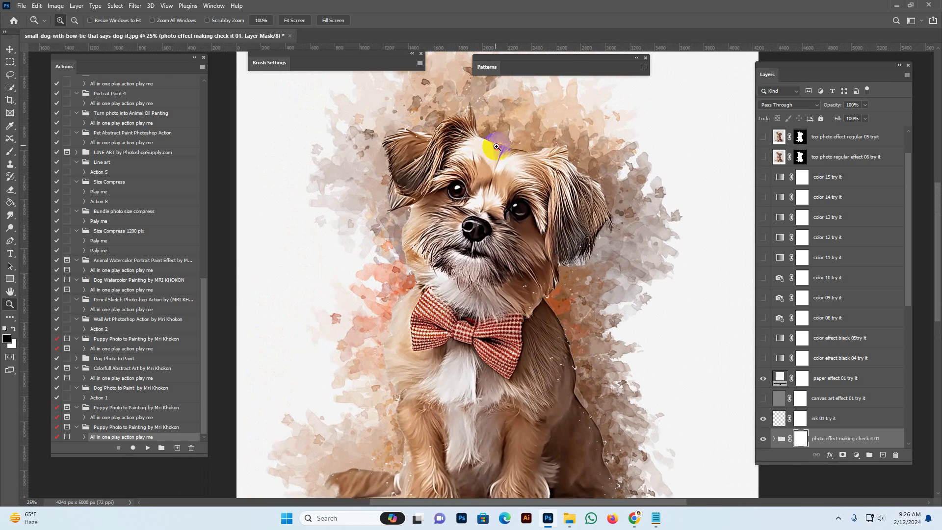
{"action": "left_click", "coordinate": [497, 146]}
{"action": "left_click_drag", "start_coordinate": [578, 275], "coordinate": [578, 300]}
{"action": "left_click", "coordinate": [579, 300]}
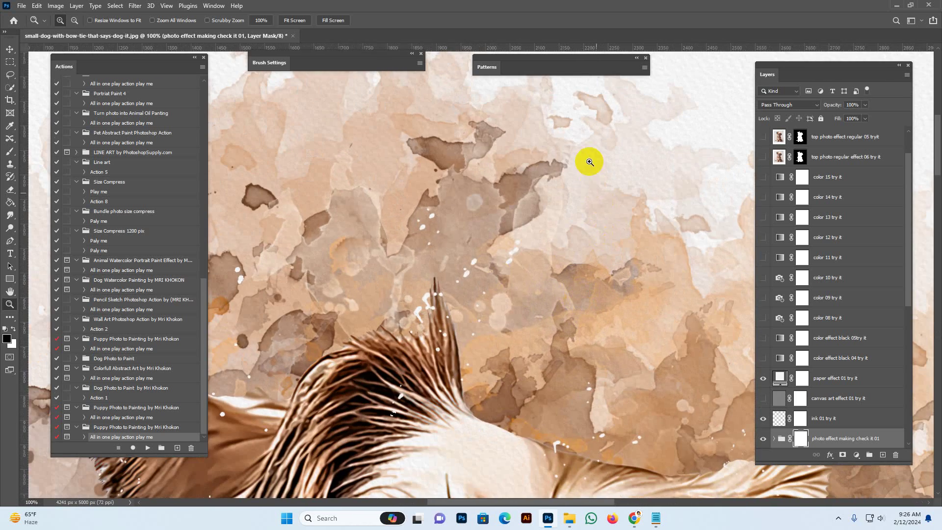
{"action": "left_click_drag", "start_coordinate": [577, 248], "coordinate": [611, 349]}
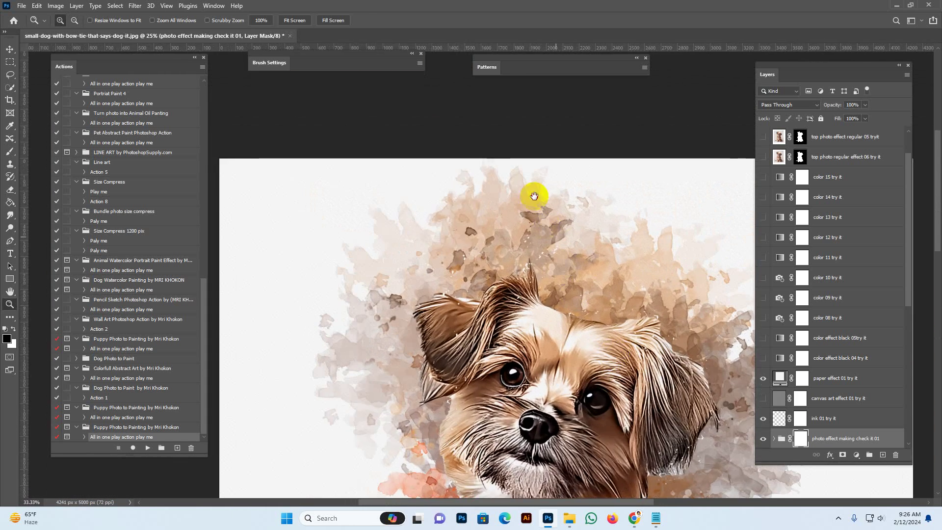
{"action": "scroll", "coordinate": [564, 235], "scroll_direction": "down", "scroll_amount": 5}
Show 'backgorund art 03' and replace its layer mask with a new one from the splash selection.
{"action": "left_click", "coordinate": [603, 262], "text": "alt"}
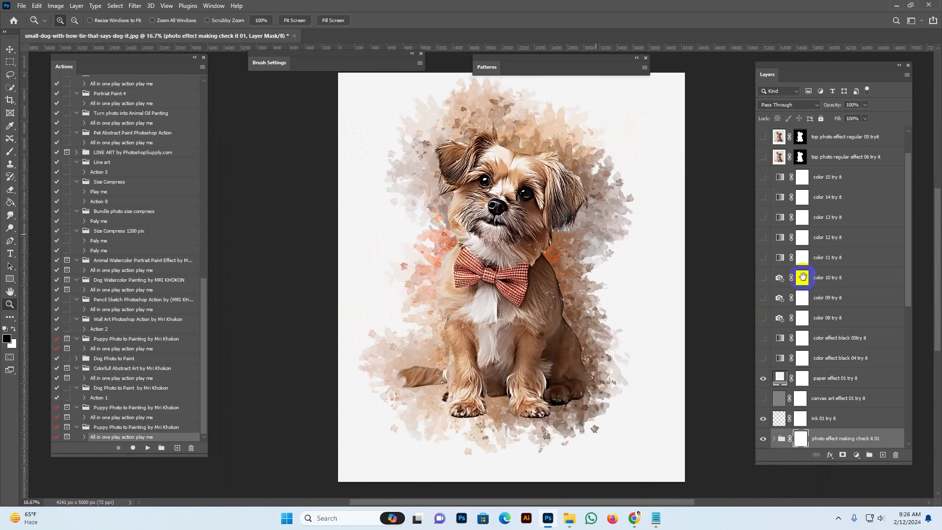
{"action": "scroll", "coordinate": [863, 299], "scroll_direction": "down", "scroll_amount": 10}
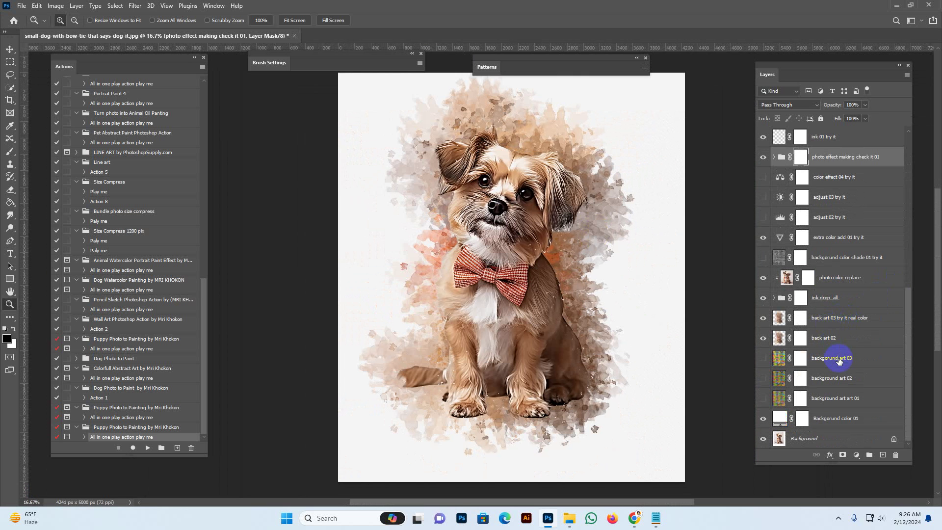
{"action": "left_click", "coordinate": [771, 362]}
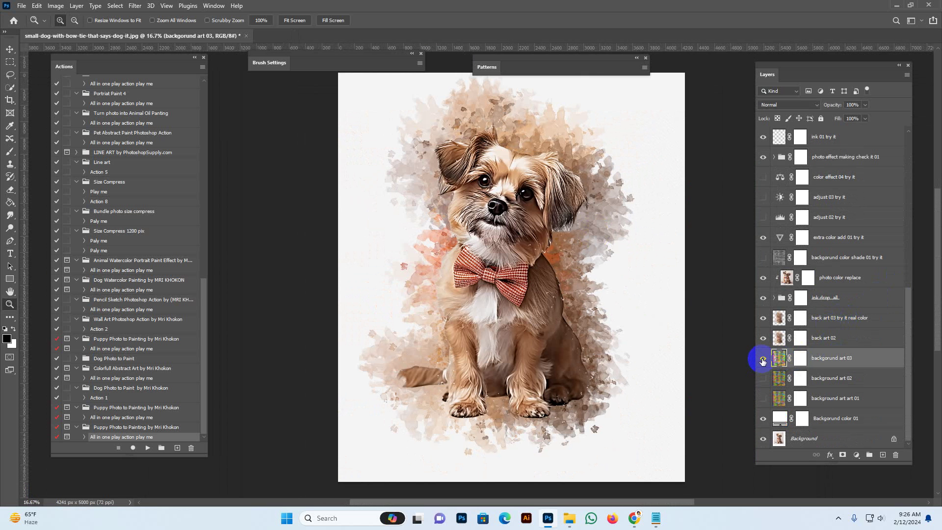
{"action": "left_click", "coordinate": [763, 358]}
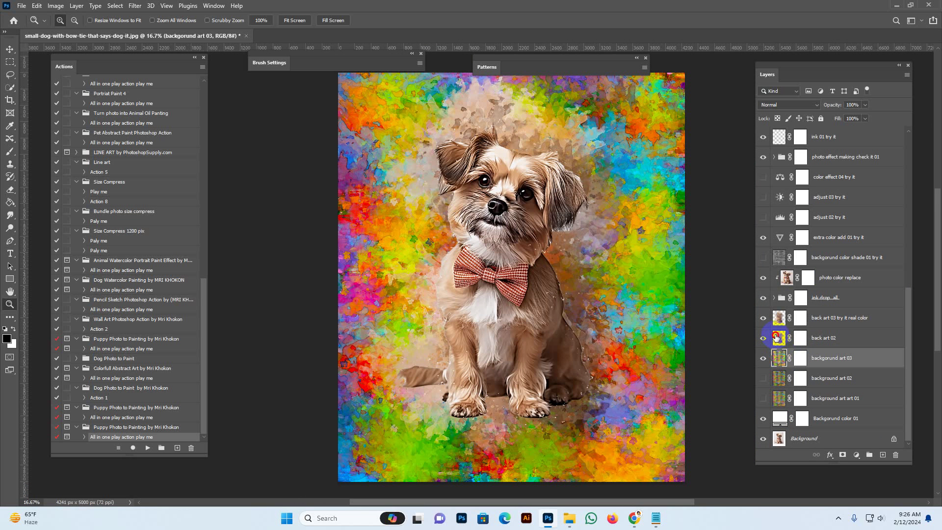
{"action": "left_click", "coordinate": [799, 361], "text": "ctrl"}
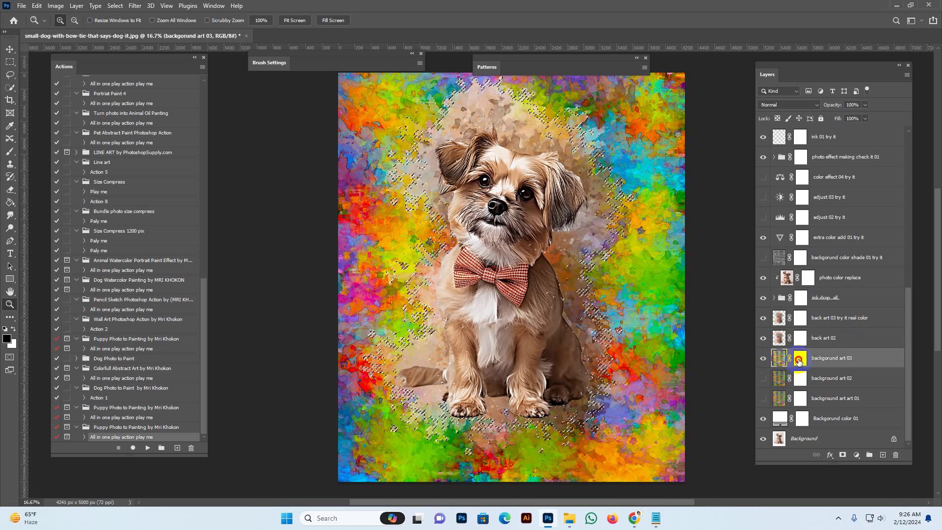
{"action": "right_click", "coordinate": [799, 361]}
{"action": "left_click", "coordinate": [824, 381]}
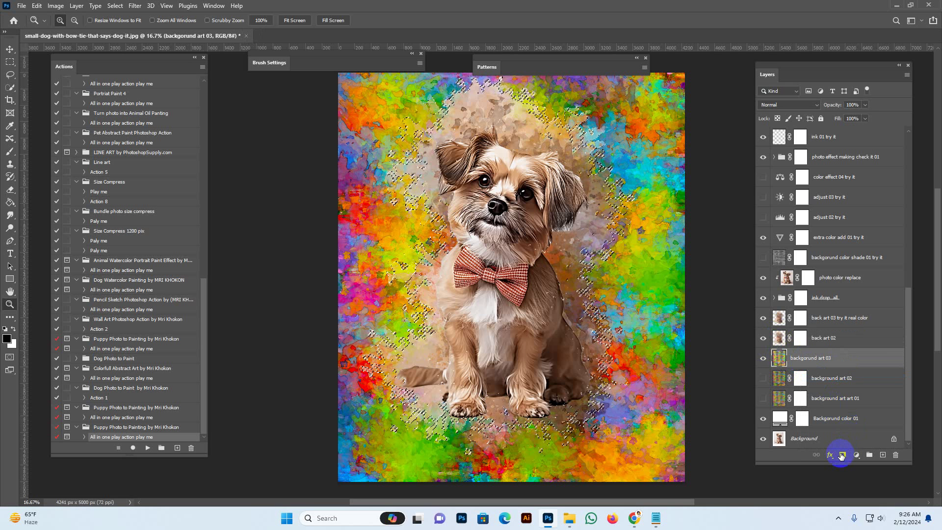
{"action": "left_click", "coordinate": [842, 455]}
Toggle the back art 02 and back art 03 try it real color layers, then hide 'backgorund art 03'.
{"action": "left_click", "coordinate": [763, 340]}
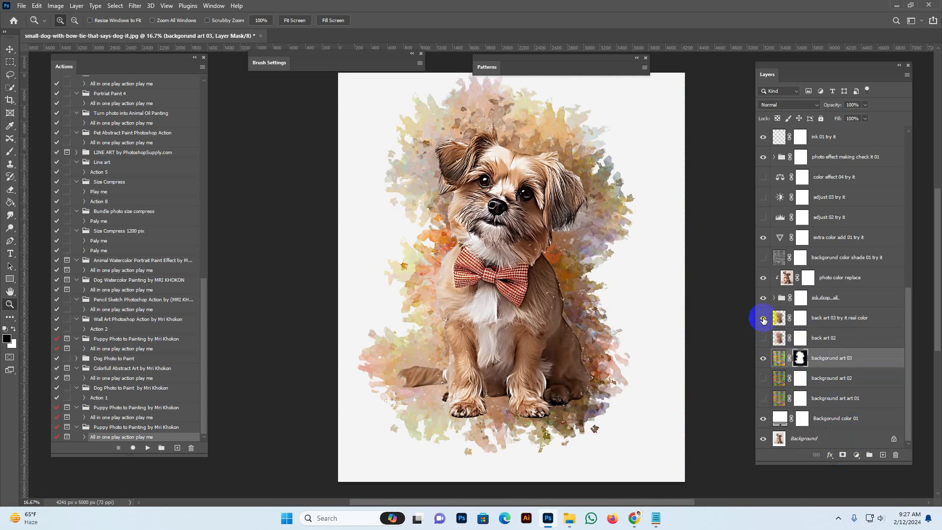
{"action": "left_click", "coordinate": [763, 319]}
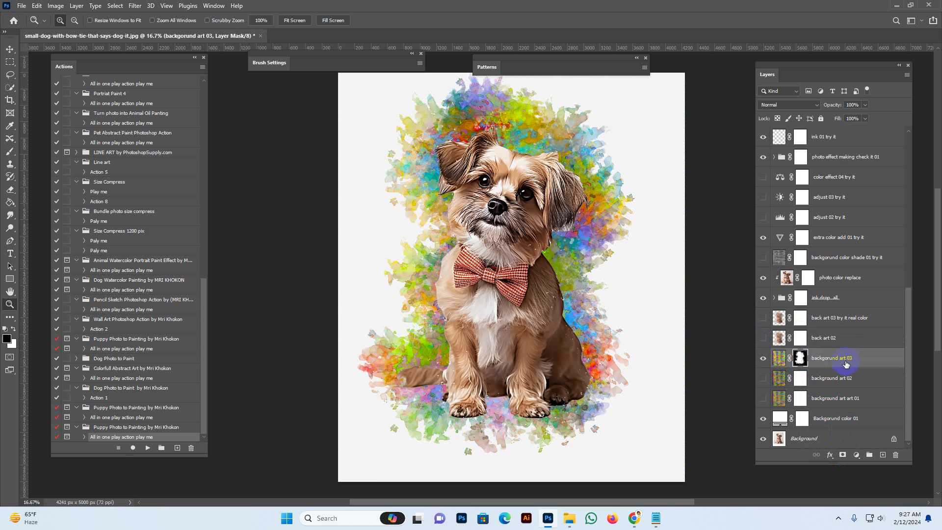
{"action": "left_click", "coordinate": [779, 357]}
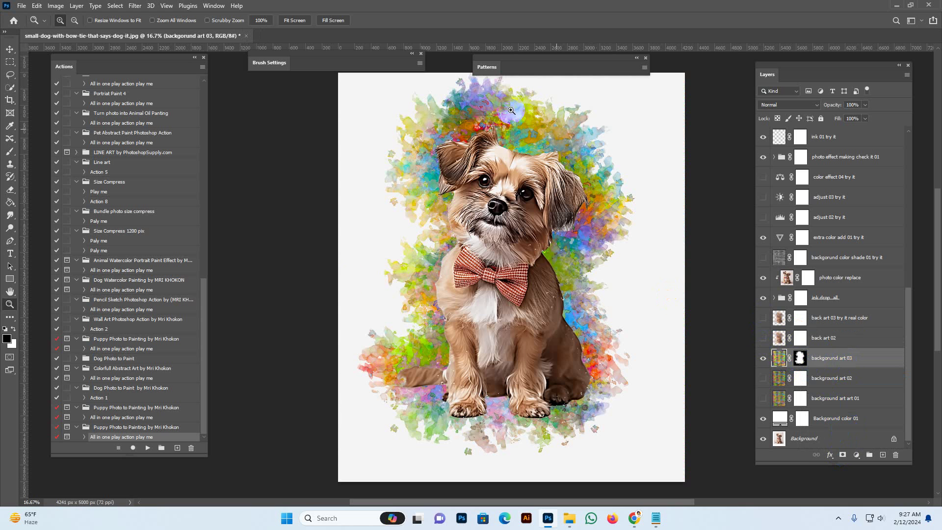
{"action": "left_click", "coordinate": [778, 338]}
{"action": "left_click", "coordinate": [763, 338]}
{"action": "left_click", "coordinate": [779, 317]}
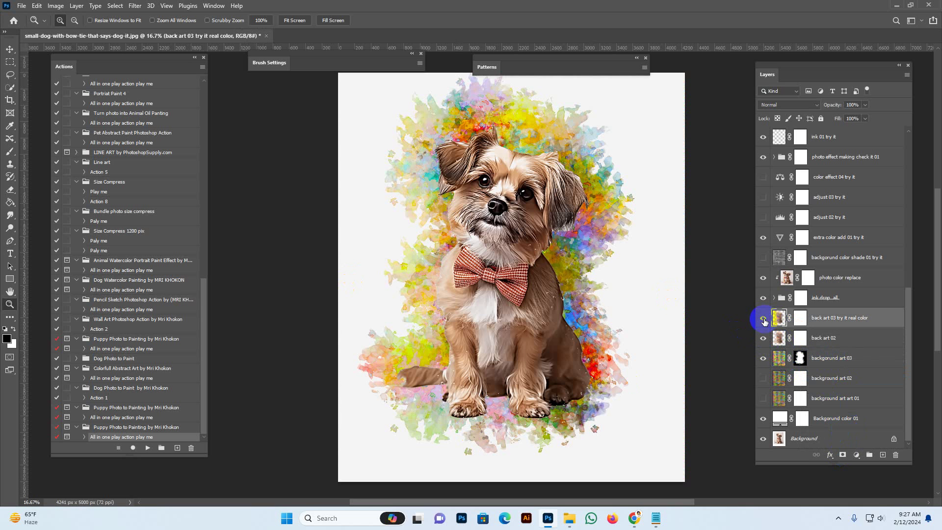
{"action": "left_click", "coordinate": [762, 318]}
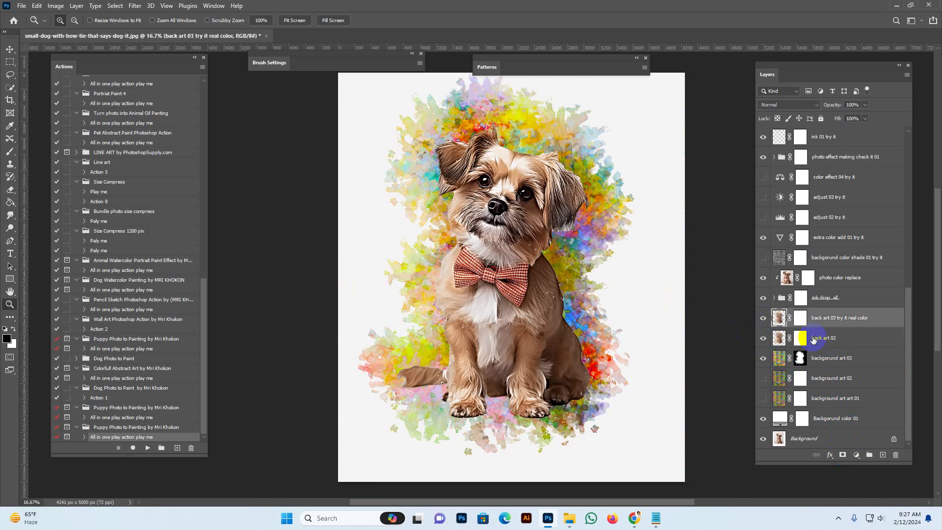
{"action": "left_click", "coordinate": [763, 358]}
{"action": "left_click", "coordinate": [848, 358]}
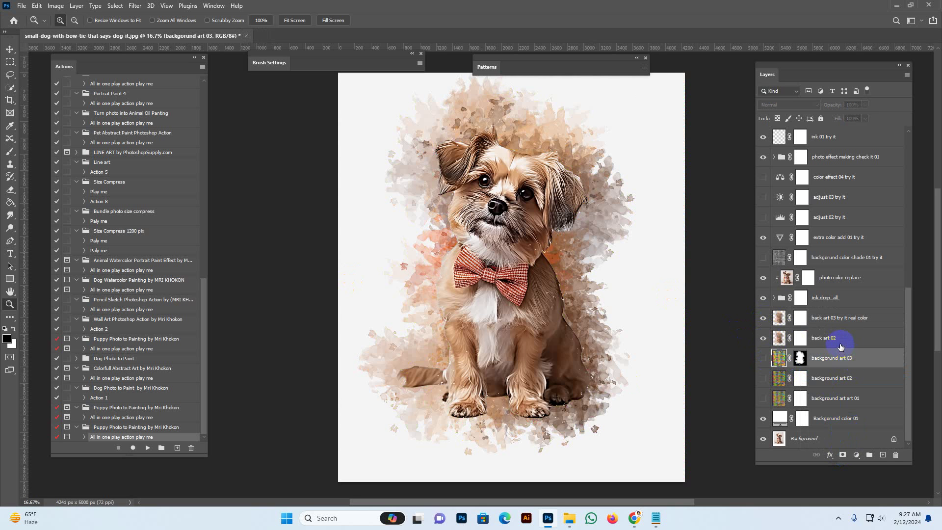
{"action": "left_click", "coordinate": [832, 338]}
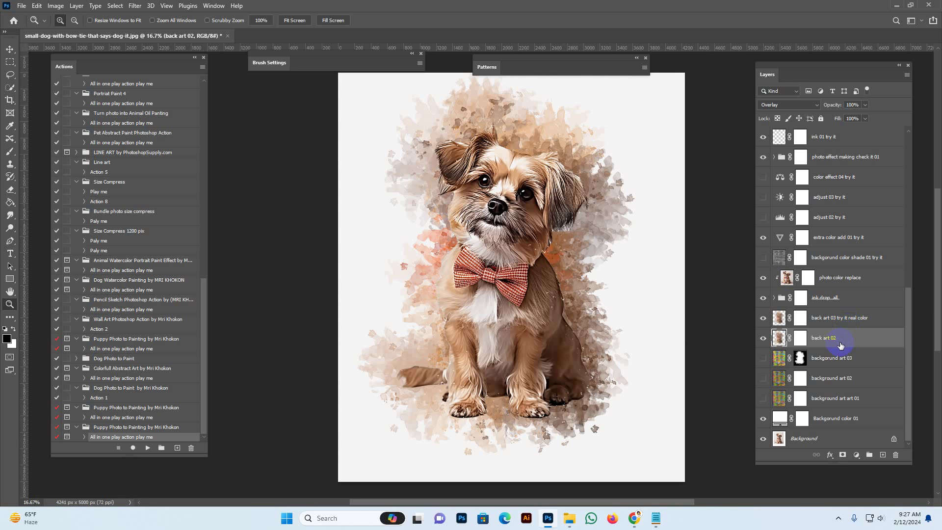
{"action": "left_click", "coordinate": [507, 214]}
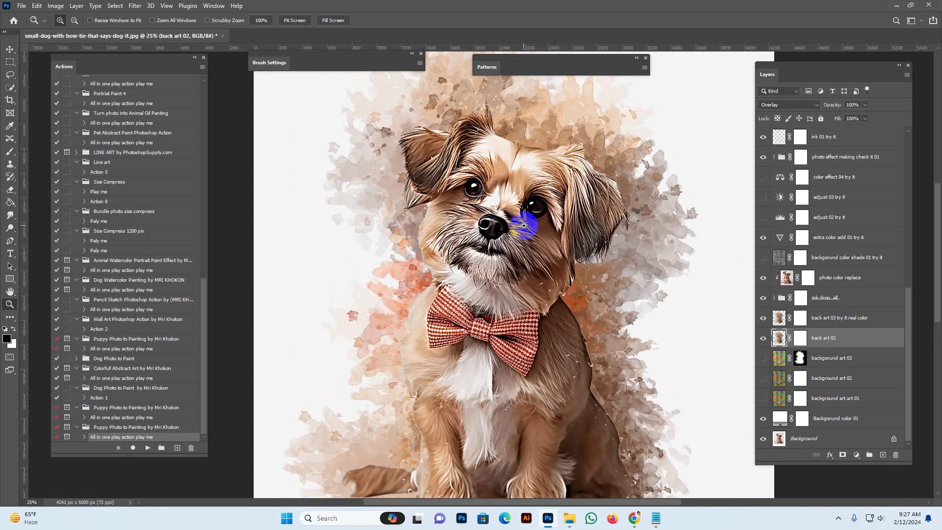